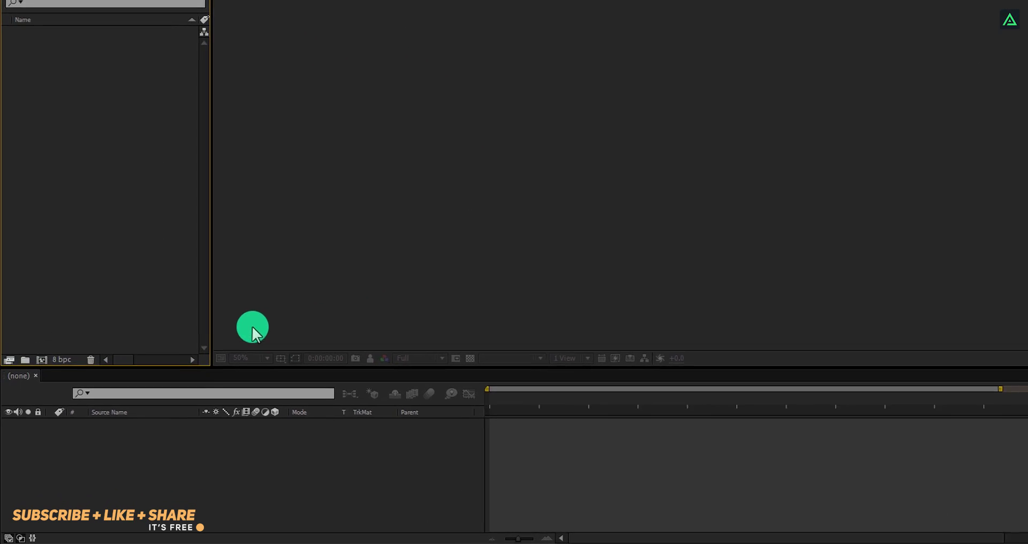
# Create the 1920×1080, 30 fps, 10-second Cinematic_Logo_Intro composition, then import images 01–18 and Logo.png from the Data folder.
pyautogui.click(30, 391)
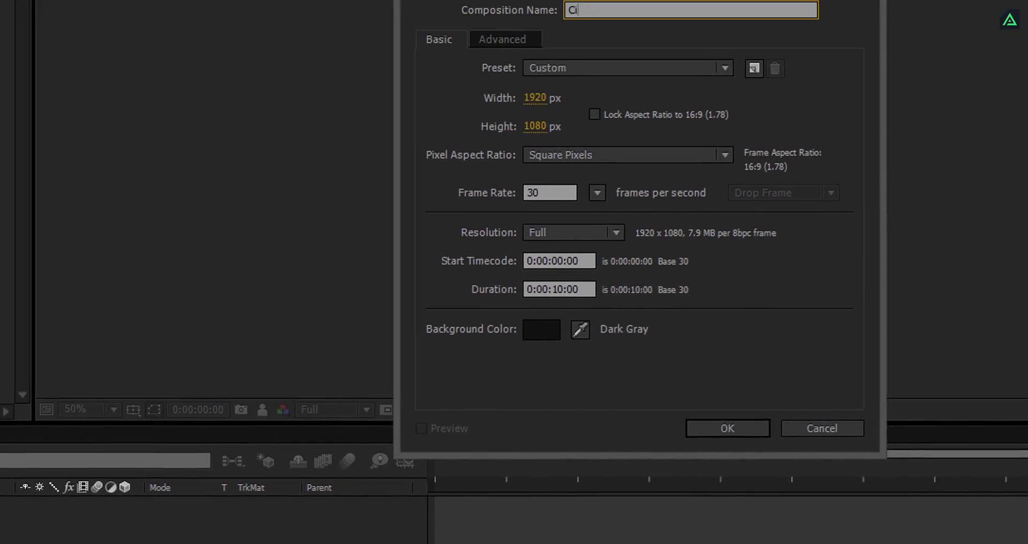
pyautogui.write('Cinematic_Logo_Intro')
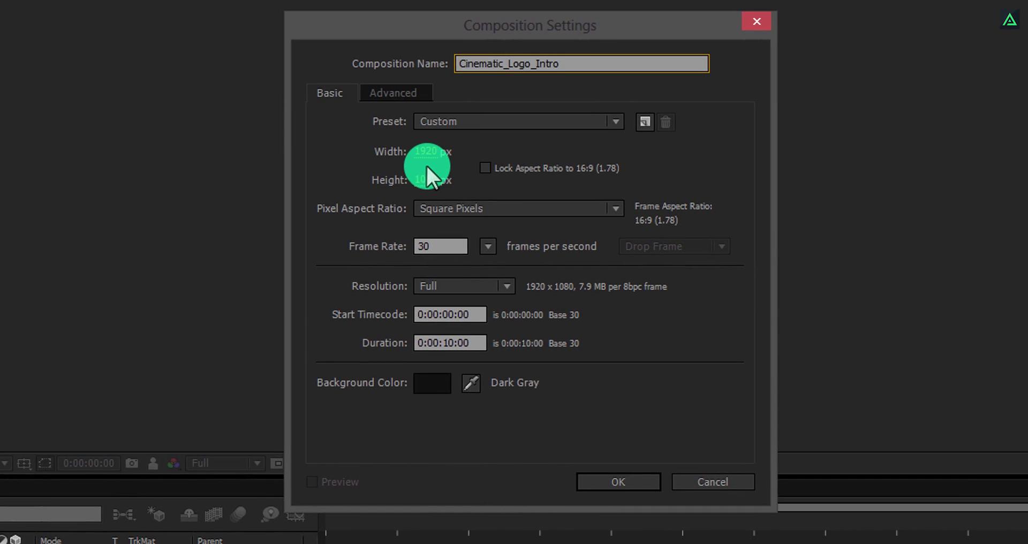
pyautogui.click(439, 243)
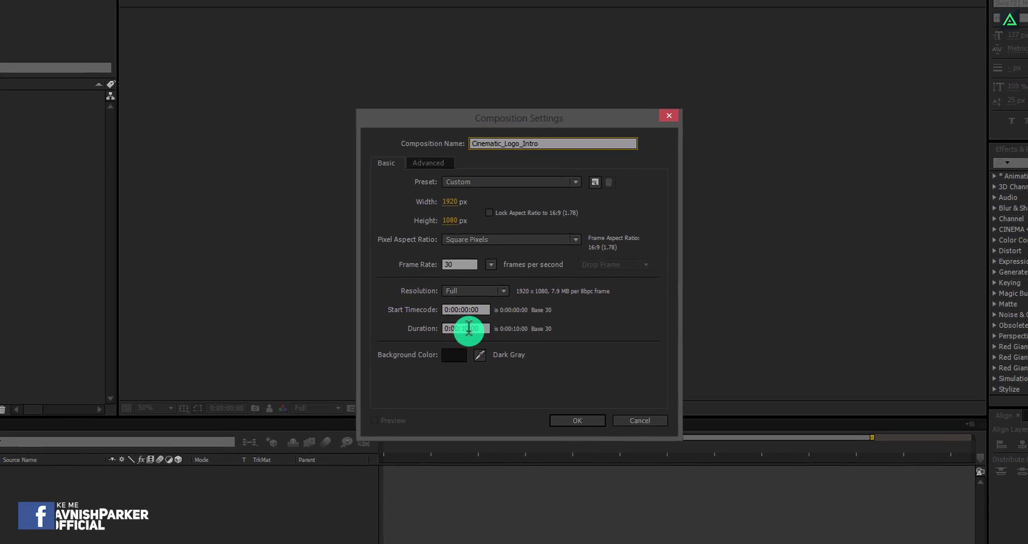
pyautogui.click(559, 413)
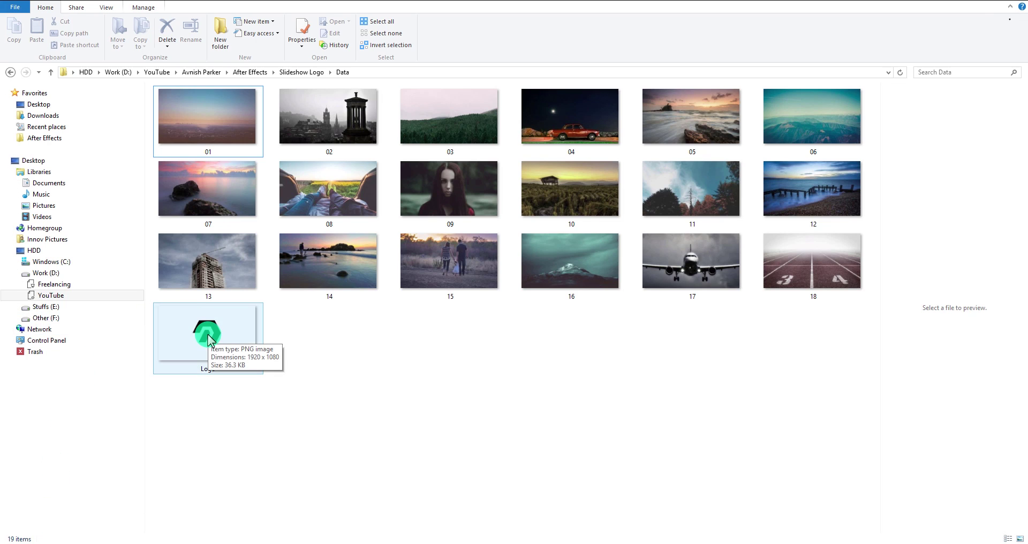
pyautogui.hotkey('ctrl', 'a')
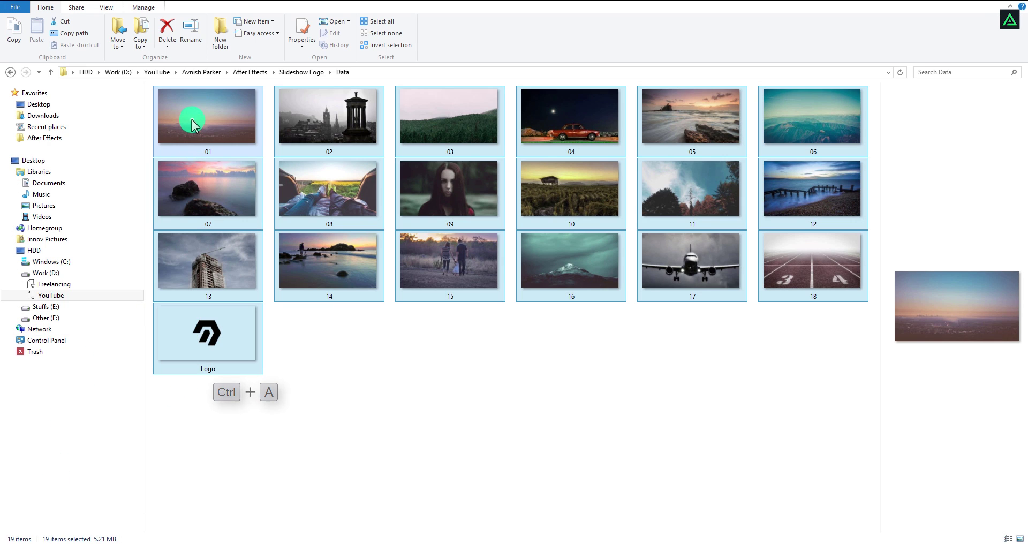
pyautogui.moveTo(162, 391); pyautogui.dragTo(61, 238)
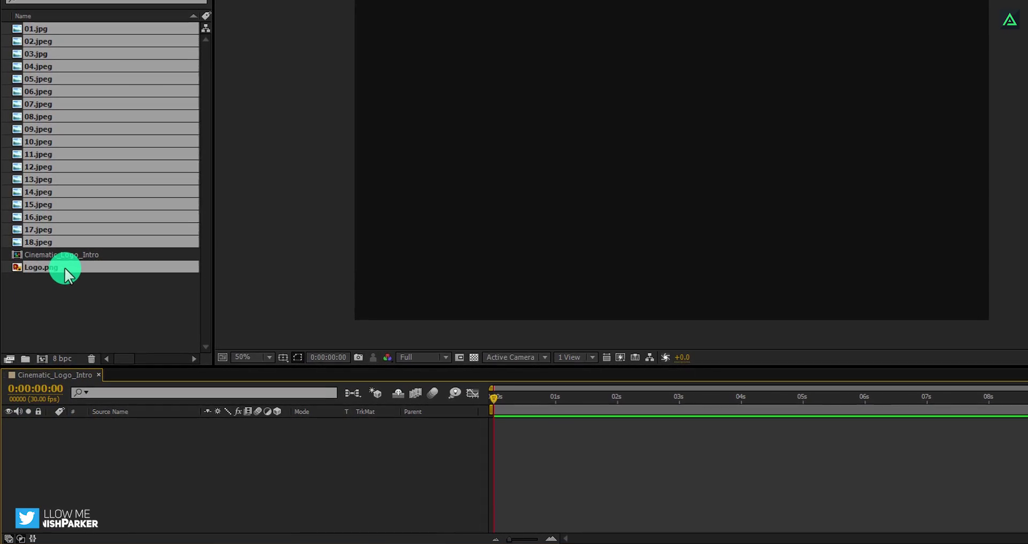
# Drag the 18 JPEG photos, without Logo.png, into the Cinematic_Logo_Intro timeline as stacked layers.
pyautogui.keyDown('ctrl'); pyautogui.click(63, 265); pyautogui.keyUp('ctrl')
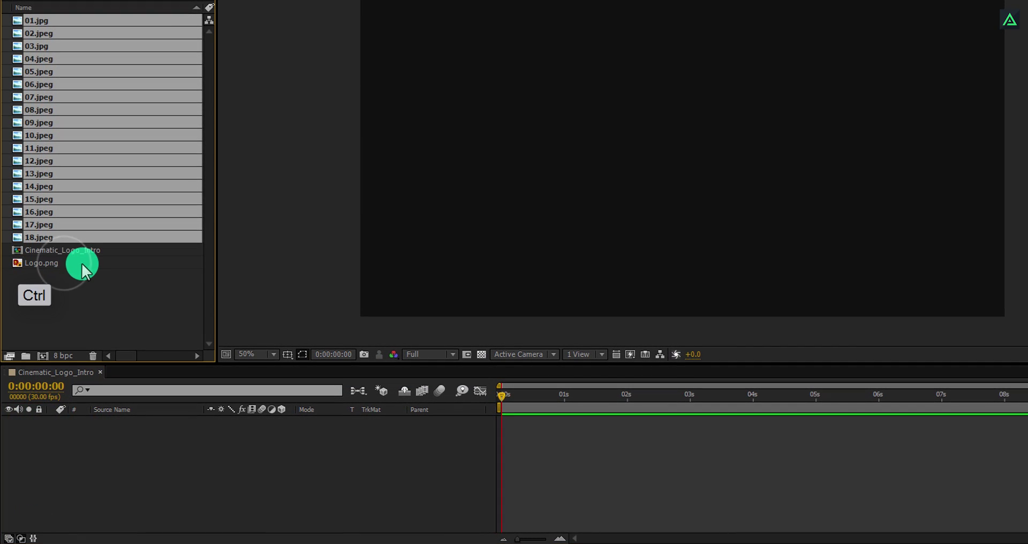
pyautogui.moveTo(32, 21); pyautogui.dragTo(60, 241)
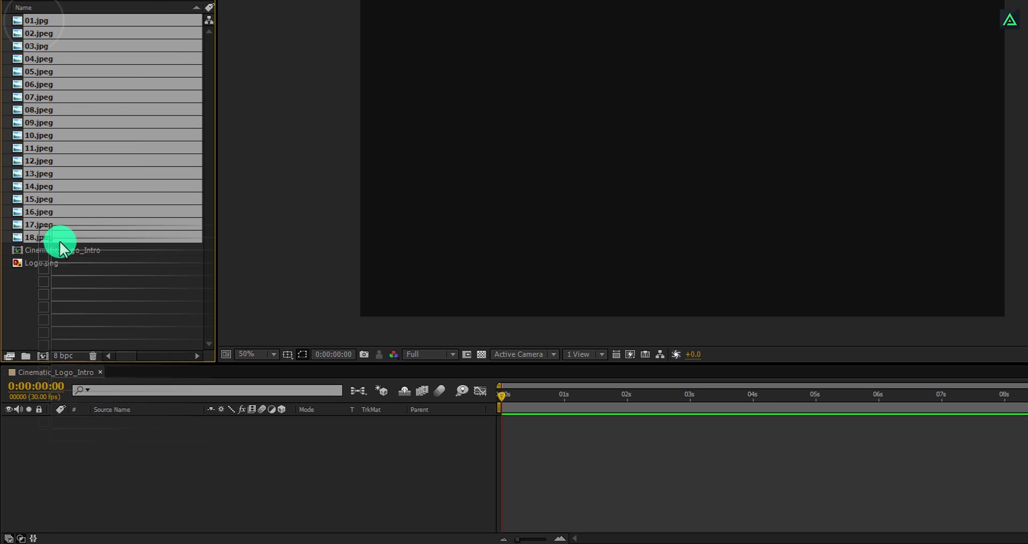
pyautogui.moveTo(81, 412); pyautogui.dragTo(84, 423)
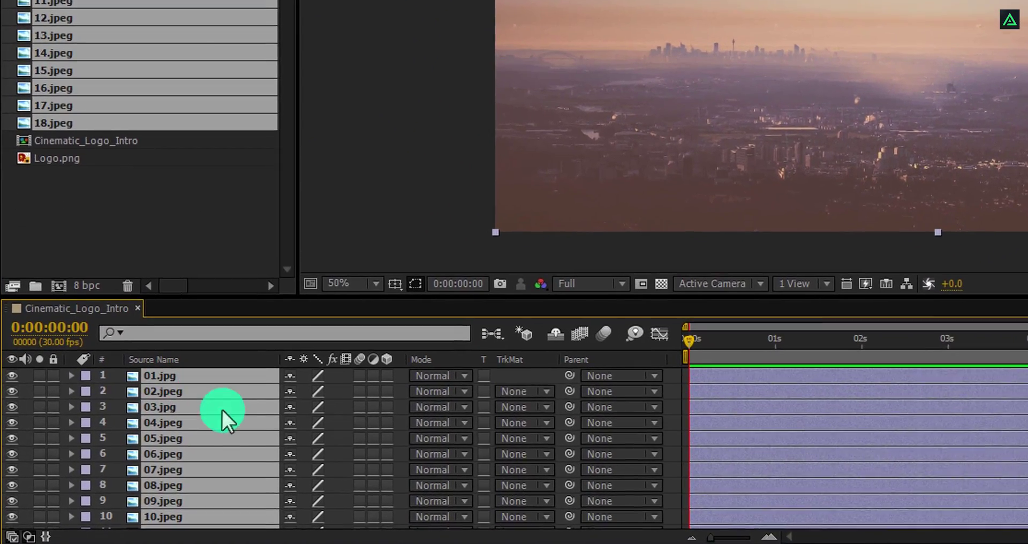
# Keyframe all photo layers' Position from 960,-540 at frame 0 to 960,540 at frame 15, then scrub to preview.
pyautogui.press('p')
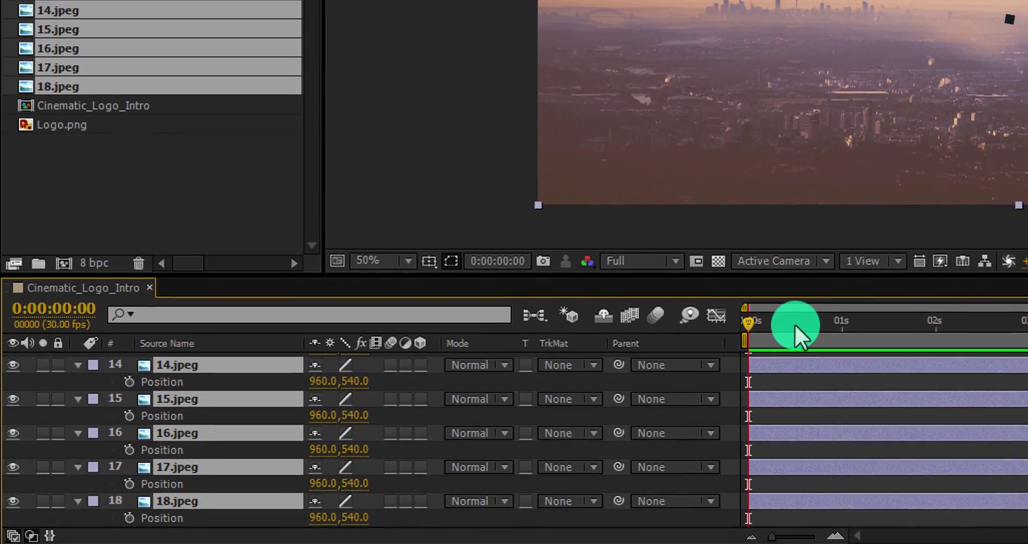
pyautogui.click(840, 316)
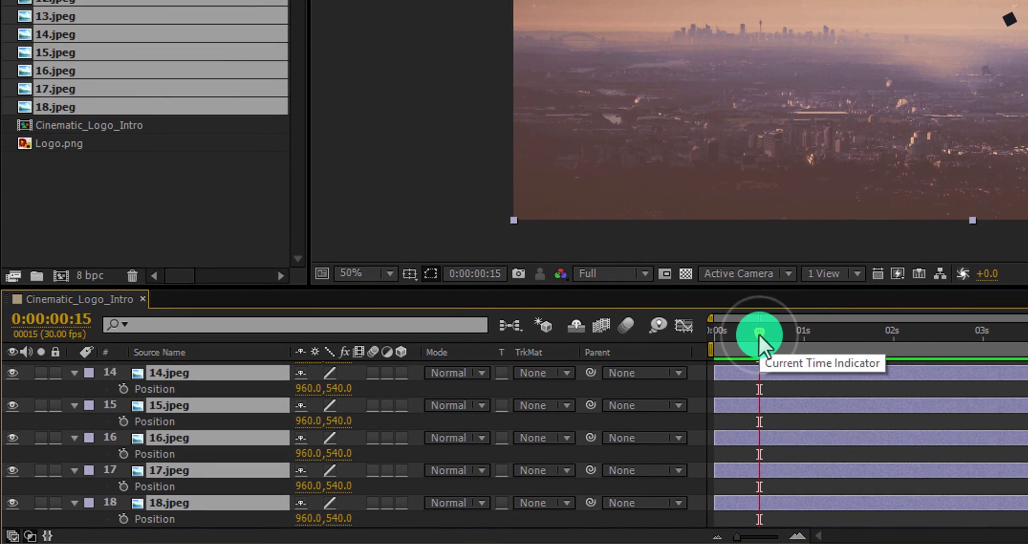
pyautogui.click(123, 383)
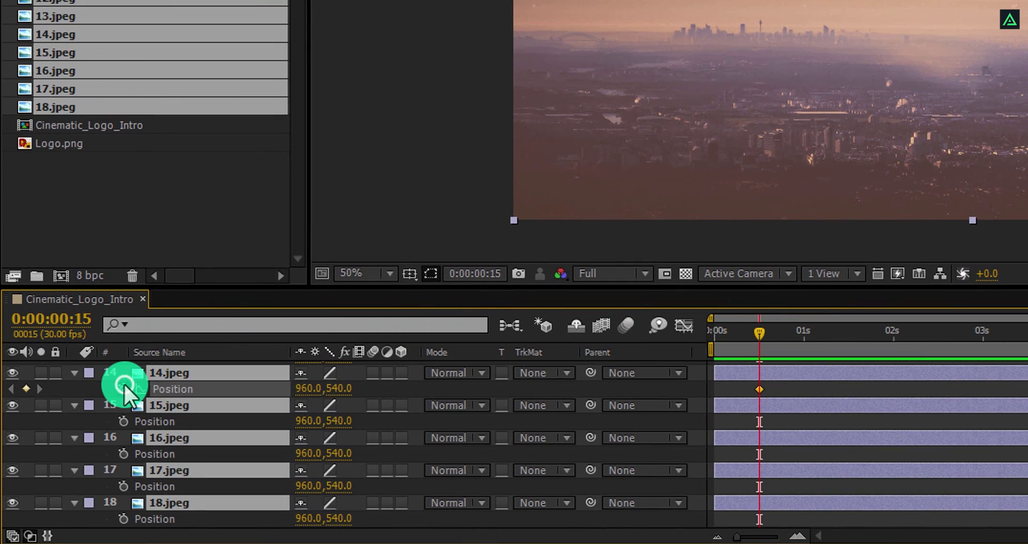
pyautogui.click(714, 326)
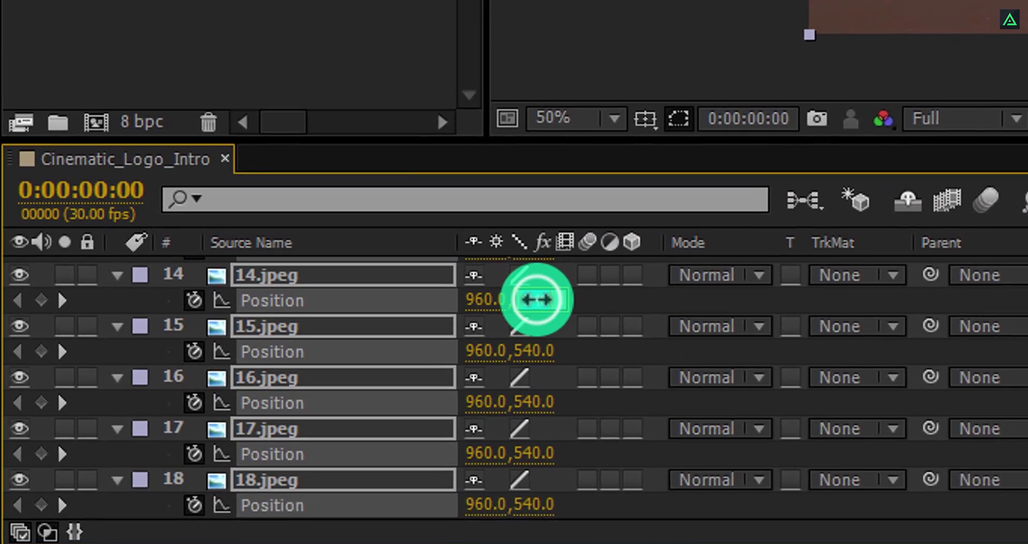
pyautogui.click(459, 335)
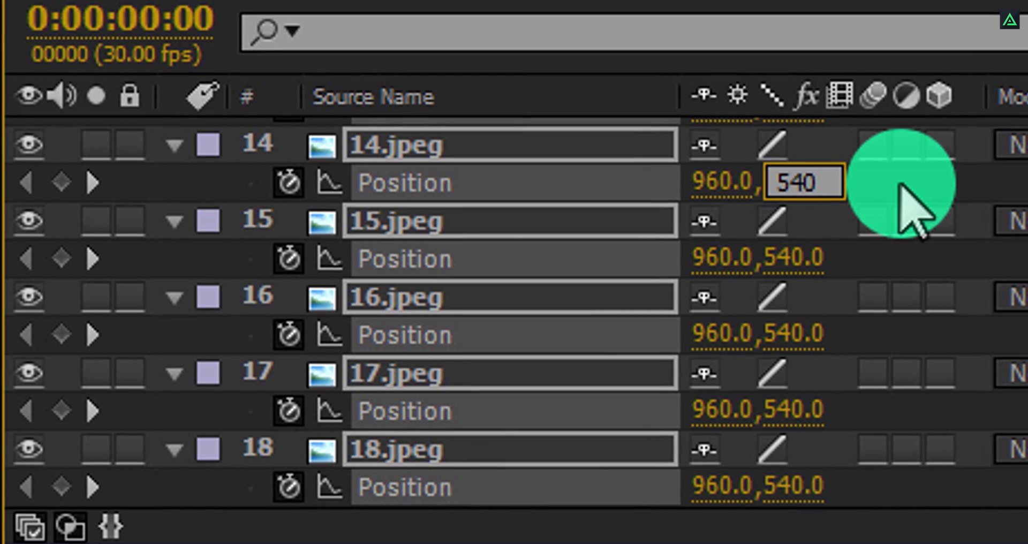
pyautogui.write('-')
pyautogui.press('Return')
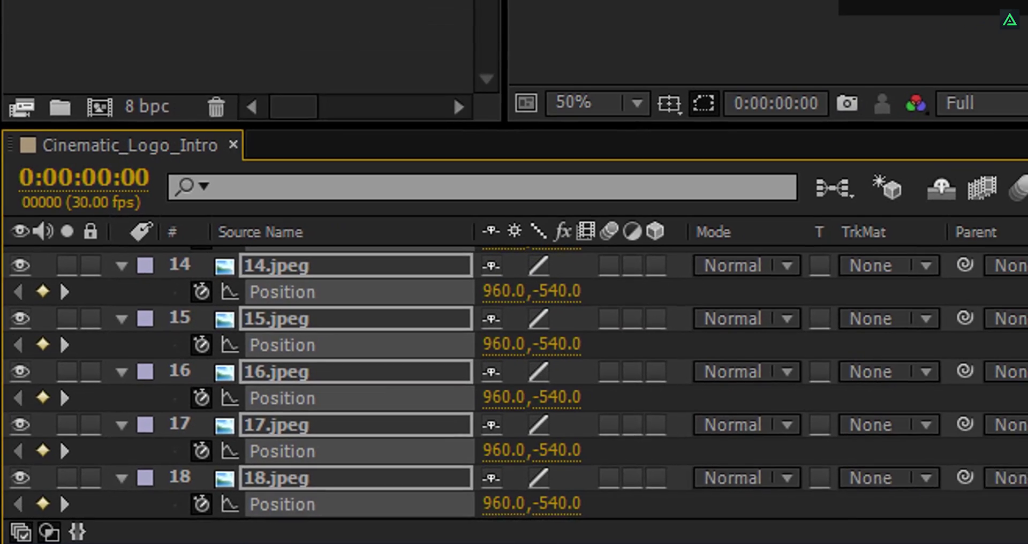
pyautogui.moveTo(959, 271); pyautogui.dragTo(798, 326)
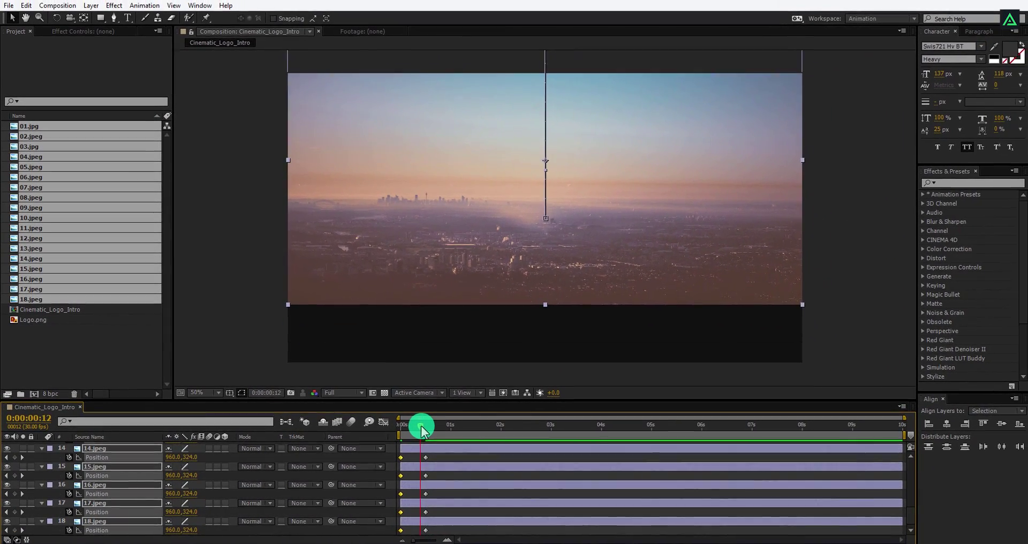
pyautogui.moveTo(421, 428); pyautogui.dragTo(402, 432)
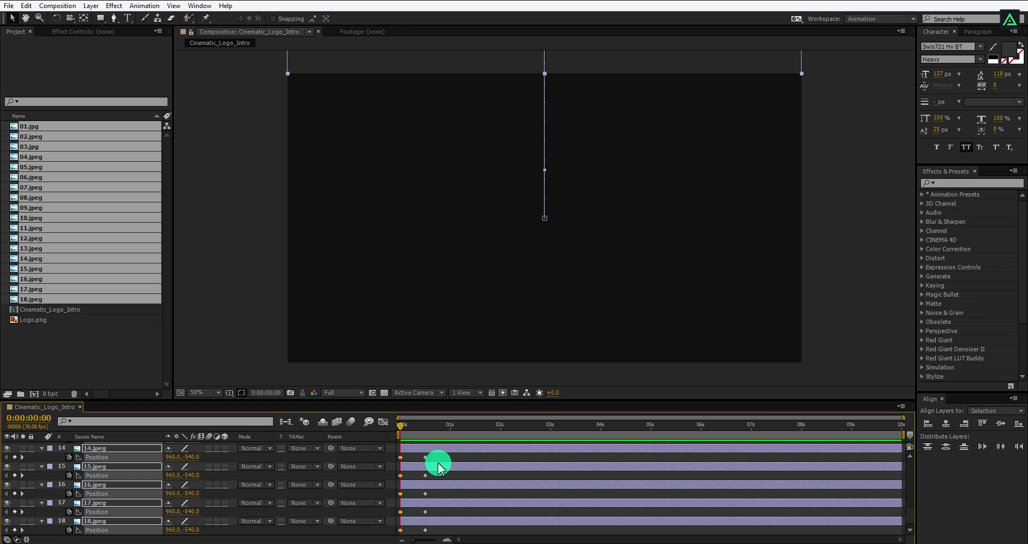
# Toggle panel maximization with the ` key, ending with the Timeline maximized to show all 18 layers' keyframes.
pyautogui.press('`')
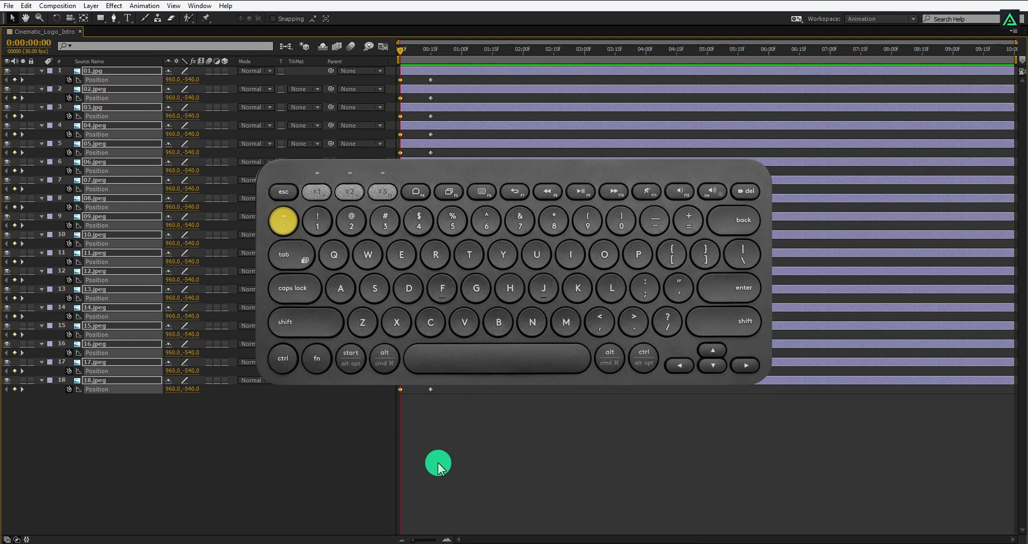
pyautogui.press('`')
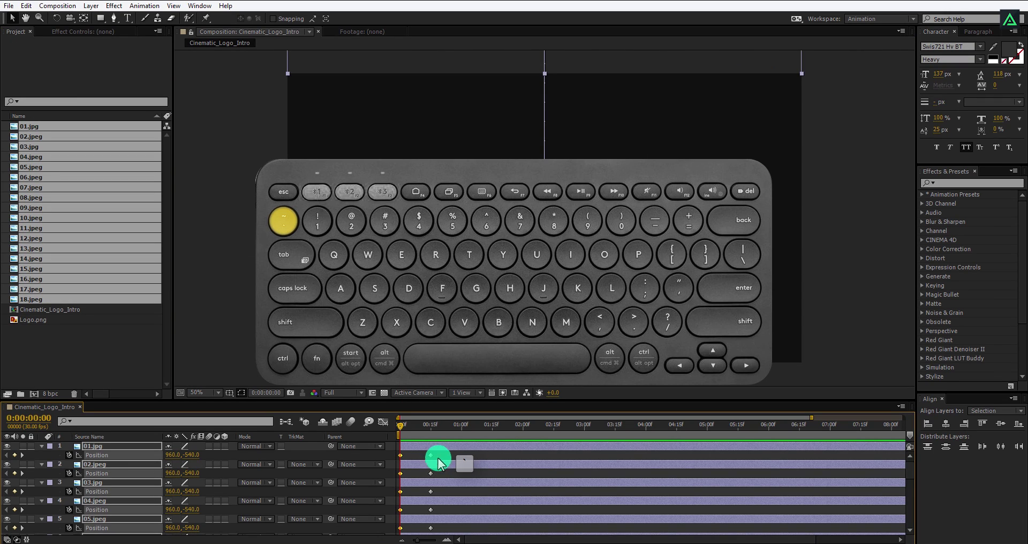
pyautogui.press('`')
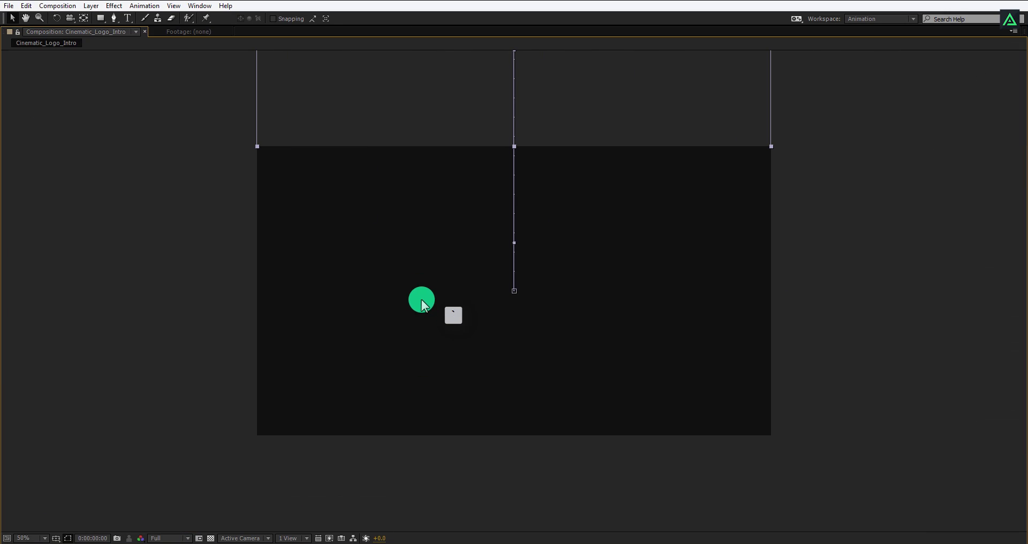
pyautogui.press('`')
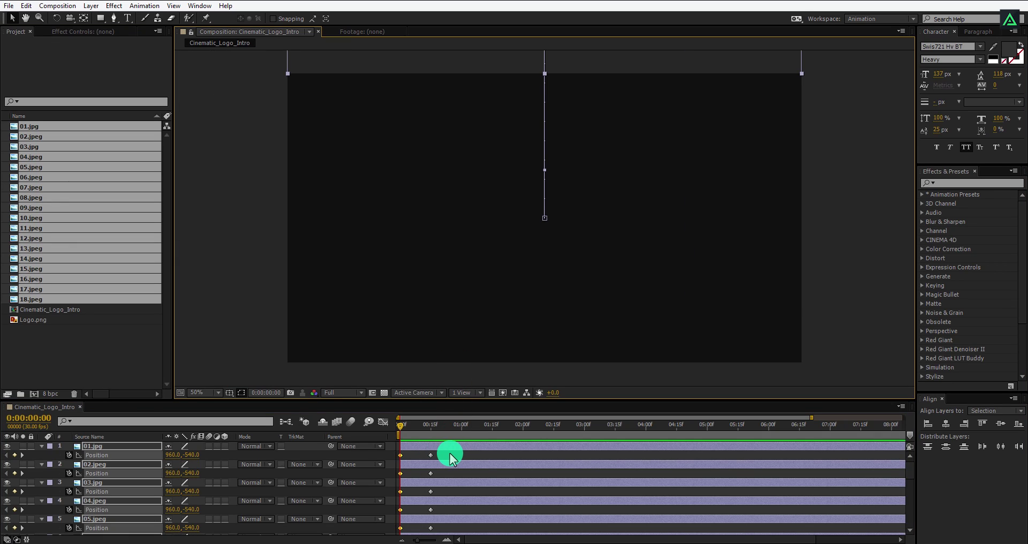
pyautogui.press('`')
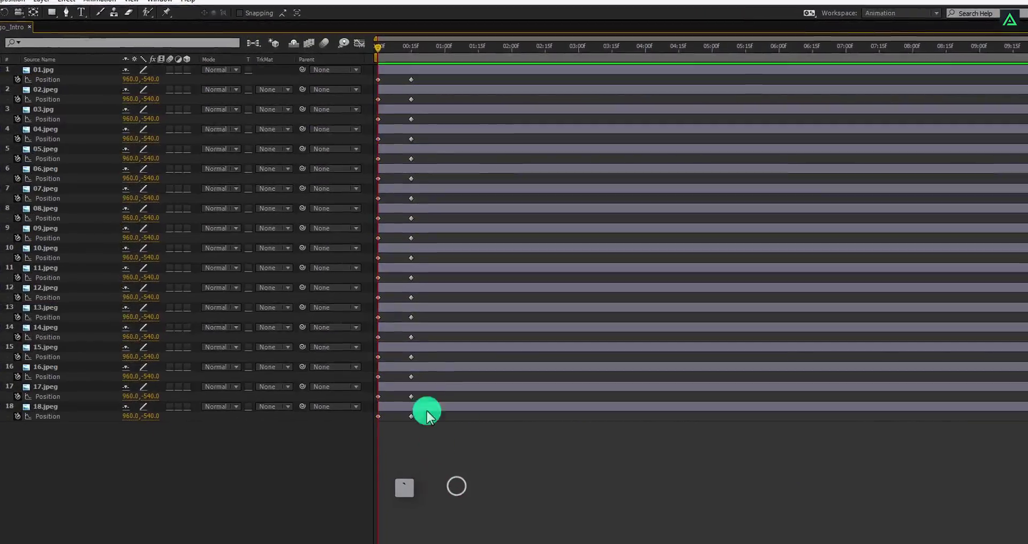
# Apply Easy Ease to all the photo layers' Position keyframes.
pyautogui.moveTo(426, 415); pyautogui.dragTo(349, 70)
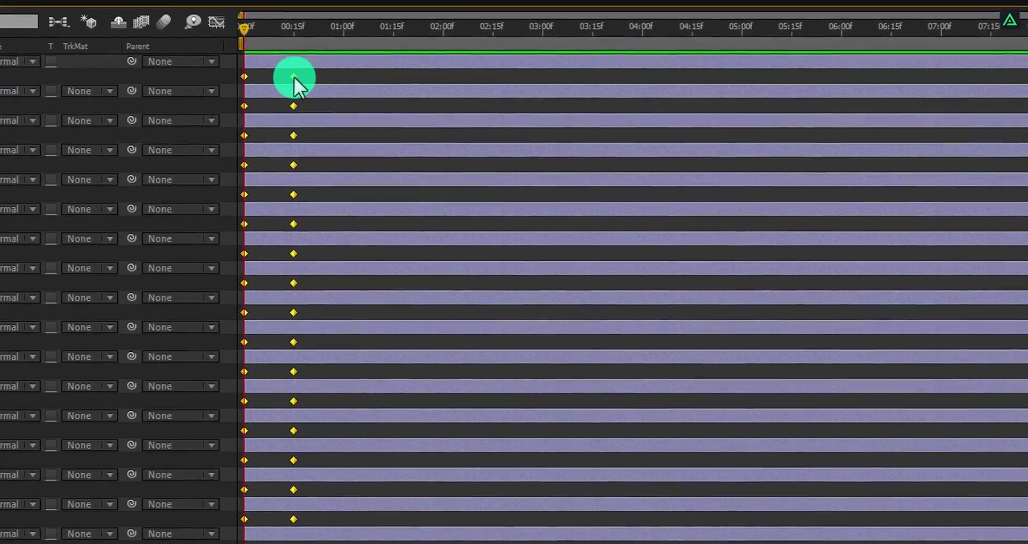
pyautogui.rightClick(334, 78)
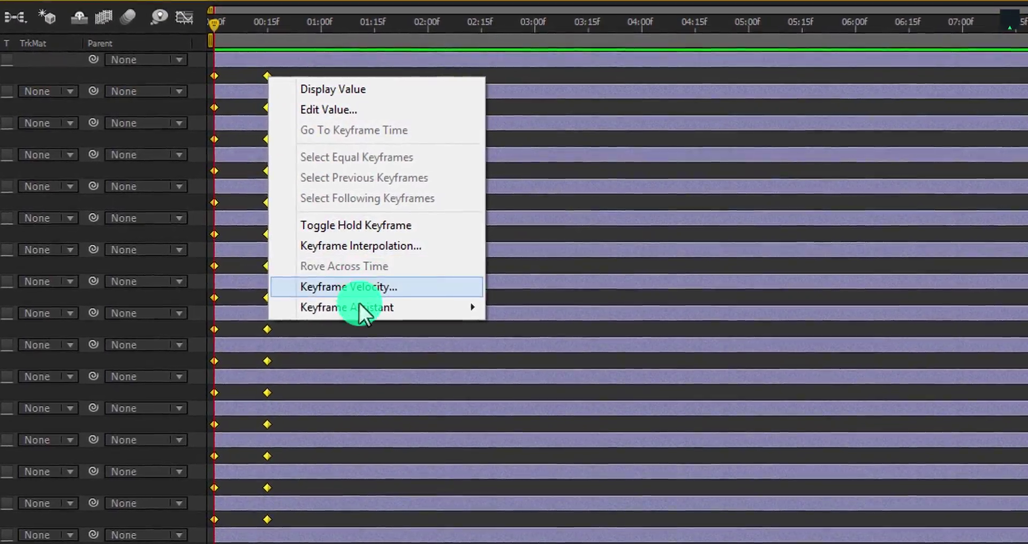
pyautogui.moveTo(353, 309)
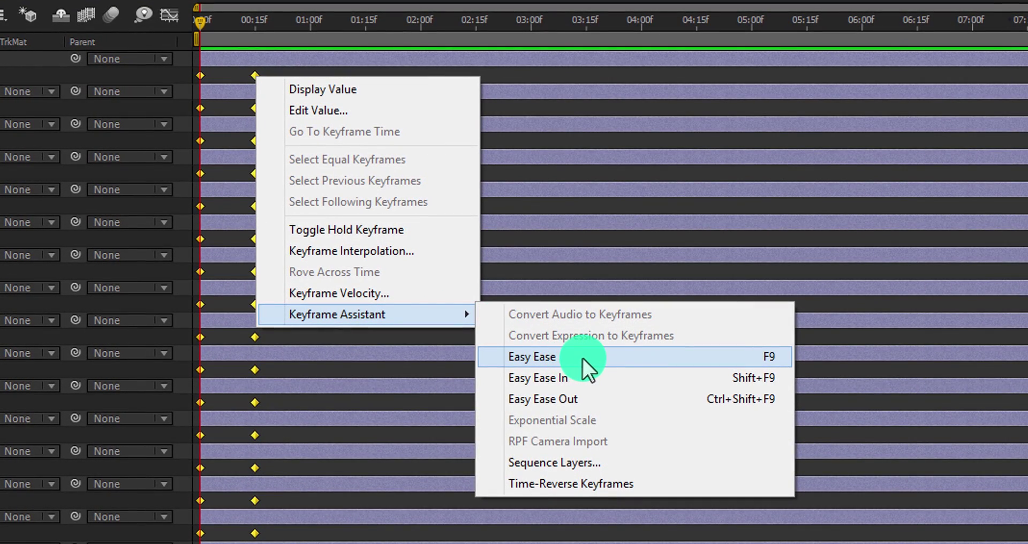
pyautogui.click(583, 358)
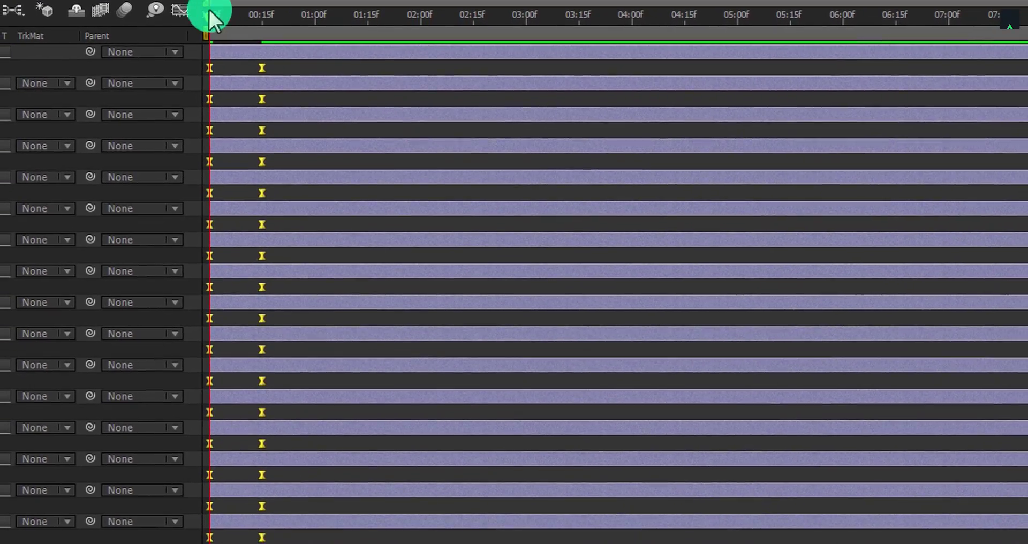
# In the Graph Editor, drag the landing keyframe's incoming influence to 100% for a fast start and slow settle.
pyautogui.click(169, 14)
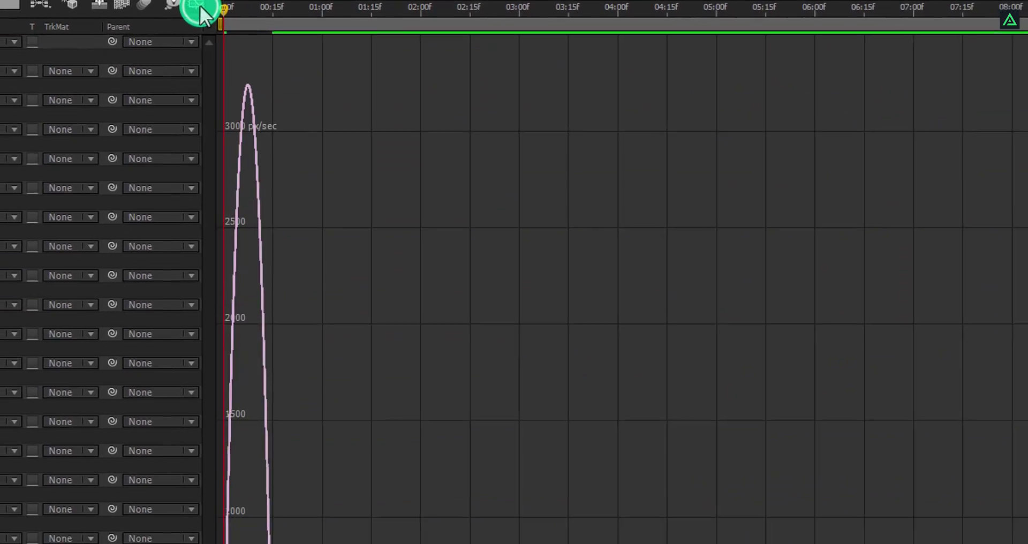
pyautogui.moveTo(345, 490); pyautogui.dragTo(291, 524)
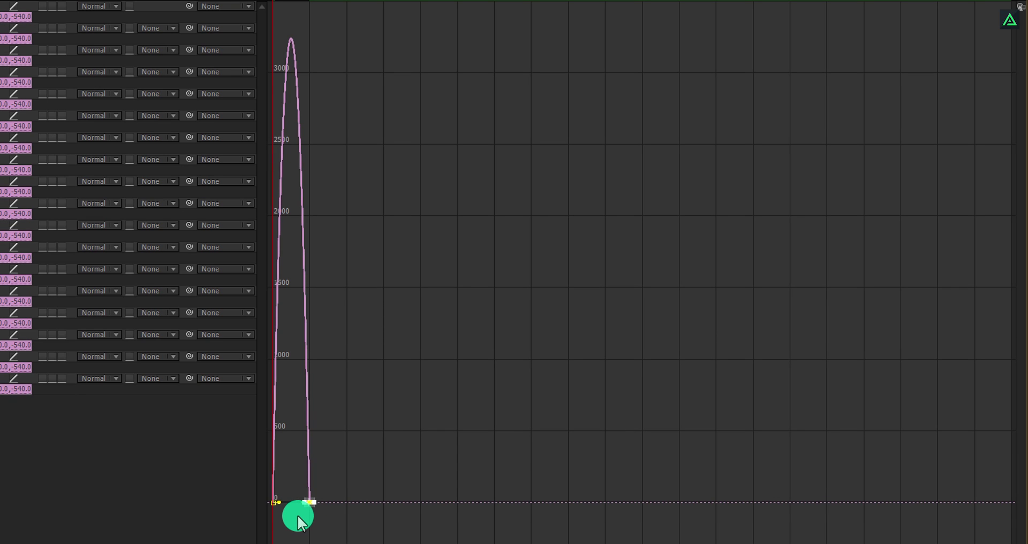
pyautogui.press('=')
pyautogui.press('=')
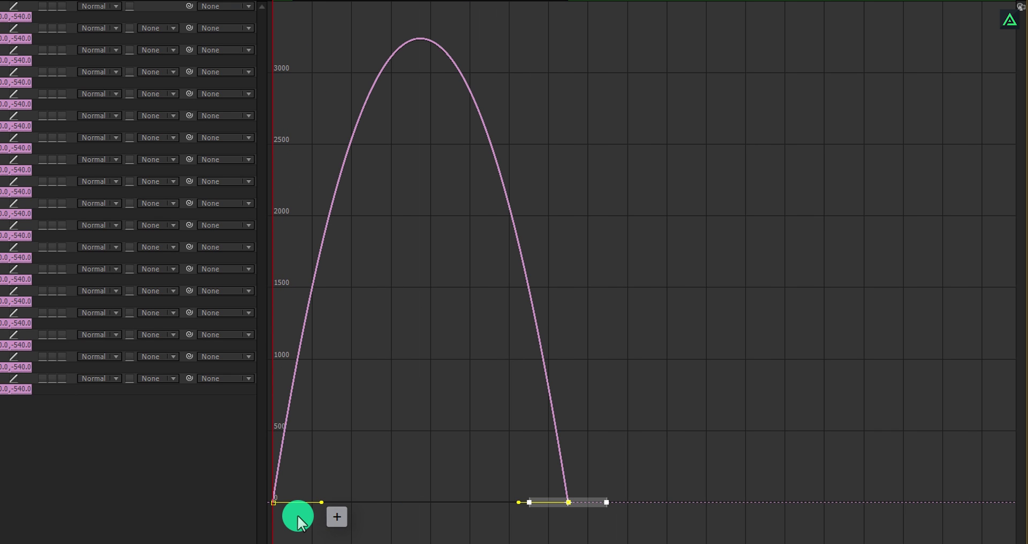
pyautogui.moveTo(518, 504); pyautogui.dragTo(377, 511)
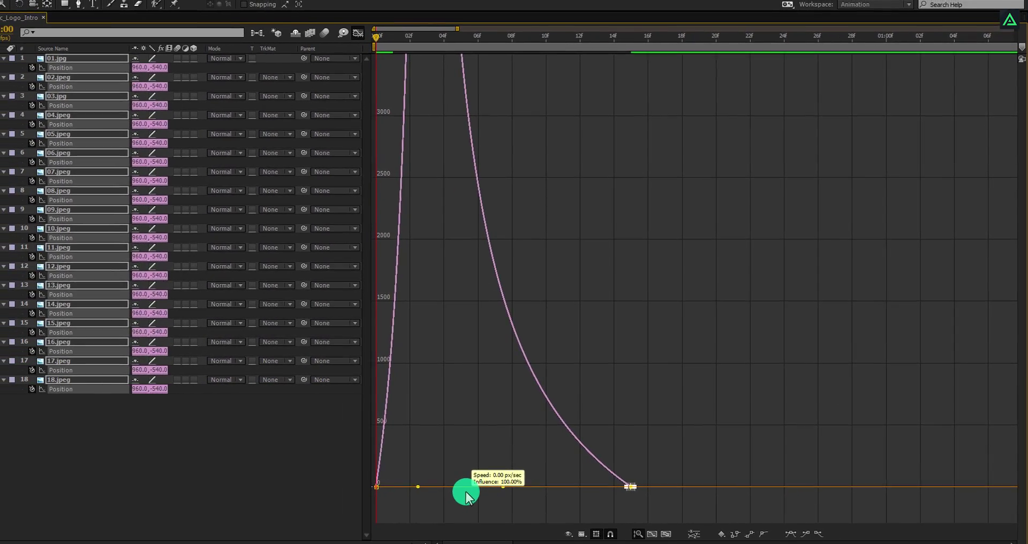
# Finish the gentle-settle speed curve, restore the layer switch columns, and enable composition motion blur.
pyautogui.moveTo(466, 495); pyautogui.dragTo(464, 493)
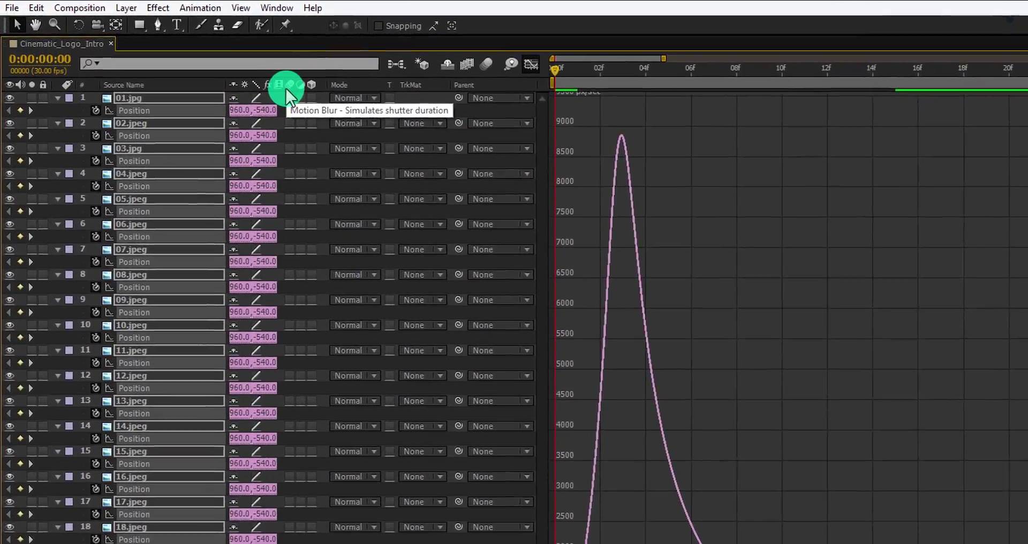
pyautogui.press('F4')
pyautogui.press('F4')
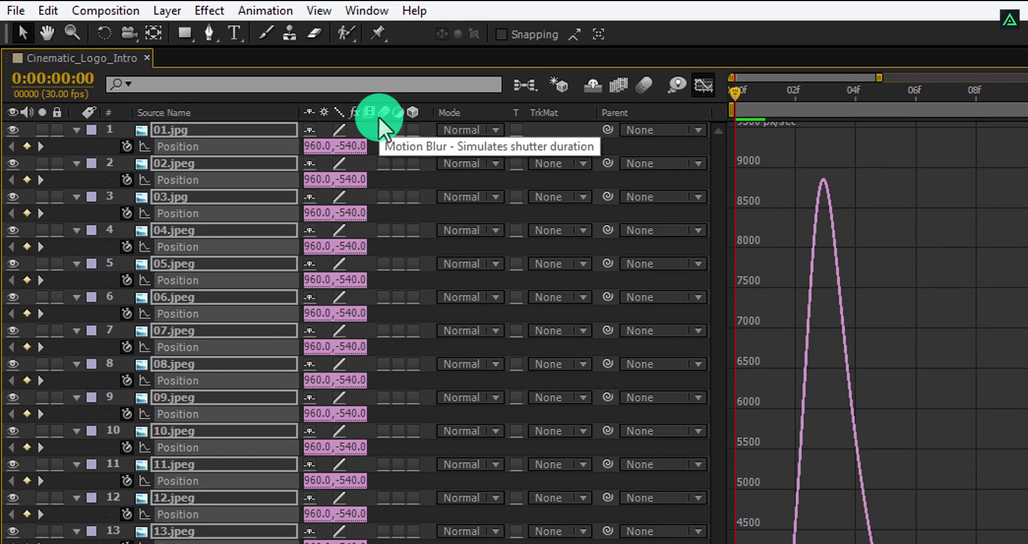
pyautogui.rightClick(436, 110)
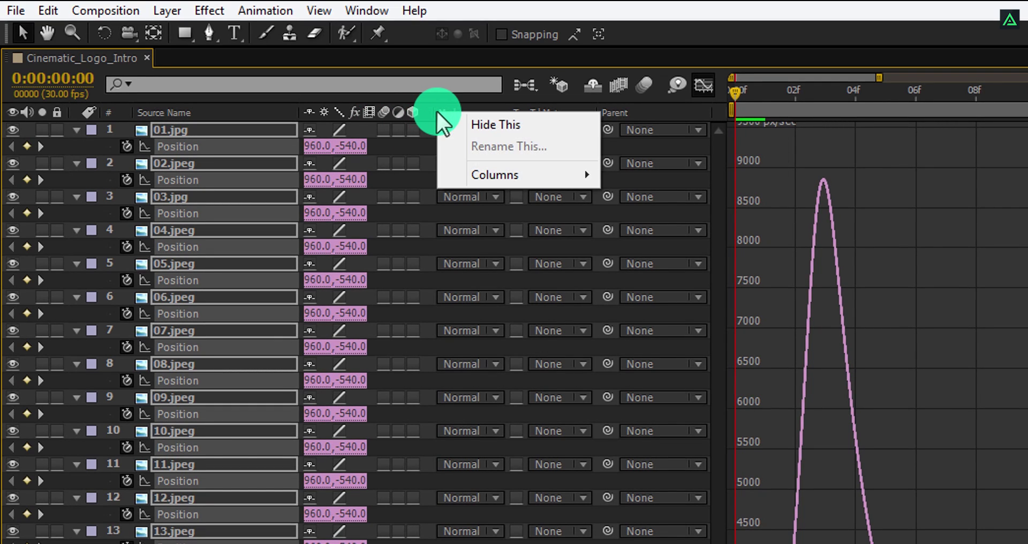
pyautogui.moveTo(467, 172)
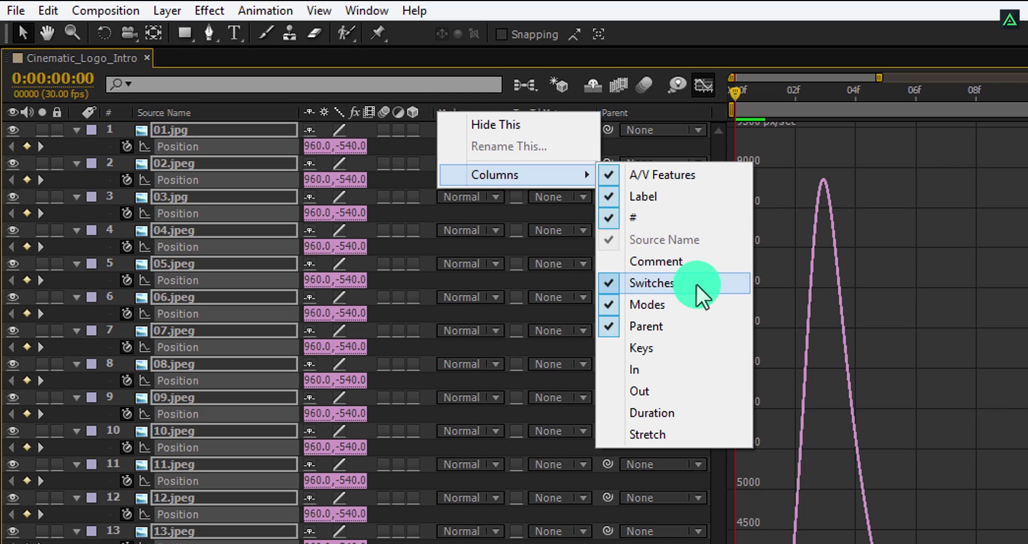
pyautogui.click(384, 130)
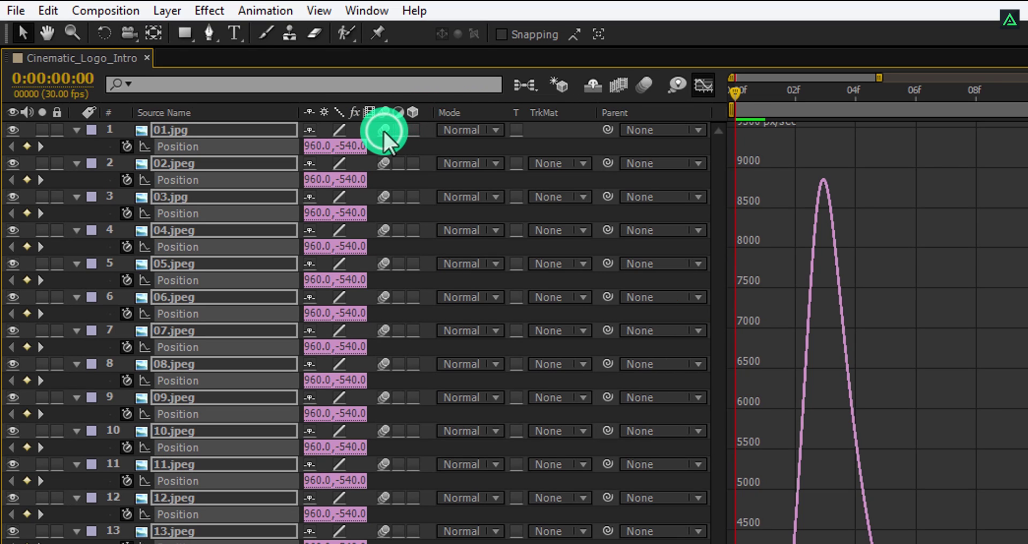
pyautogui.click(650, 88)
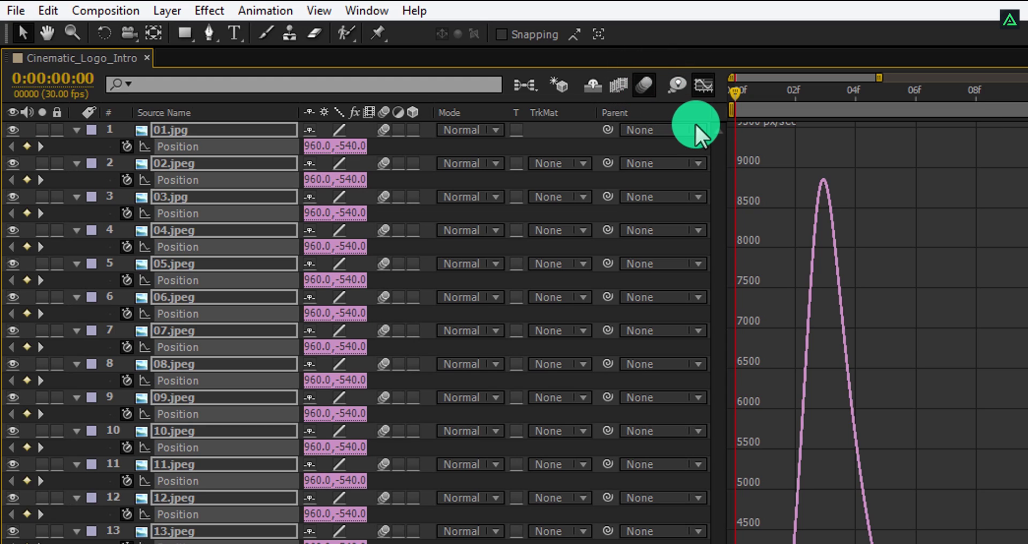
# Return to layer bars, deselect all, and offset the first images so each starts after the previous slide-in.
pyautogui.click(699, 93)
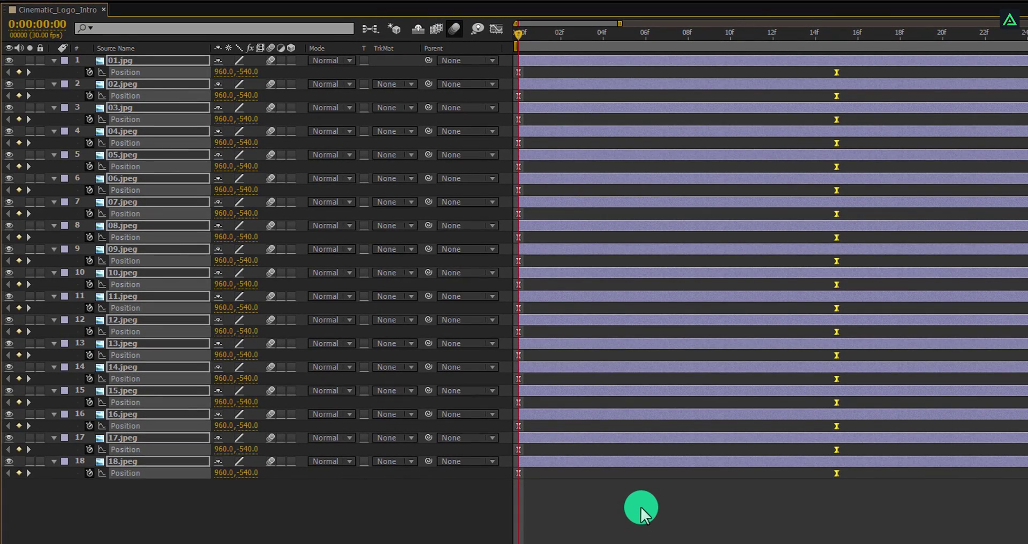
pyautogui.click(641, 507)
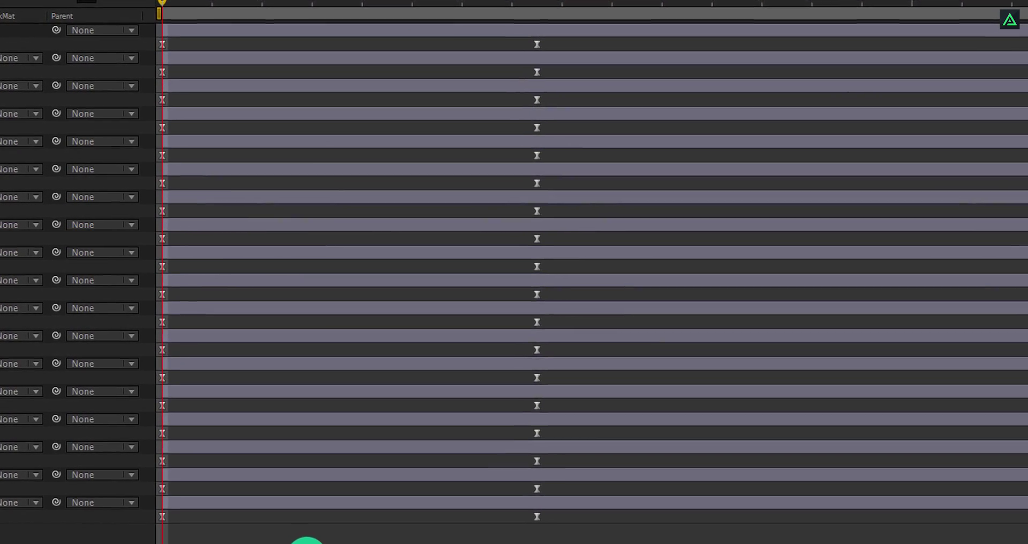
pyautogui.moveTo(98, 486); pyautogui.dragTo(405, 521)
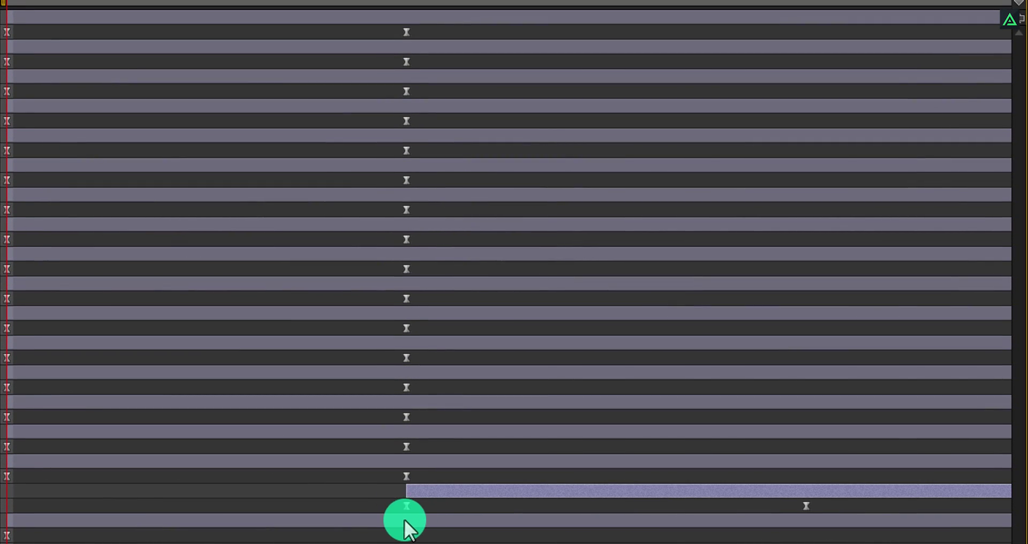
pyautogui.click(45, 460)
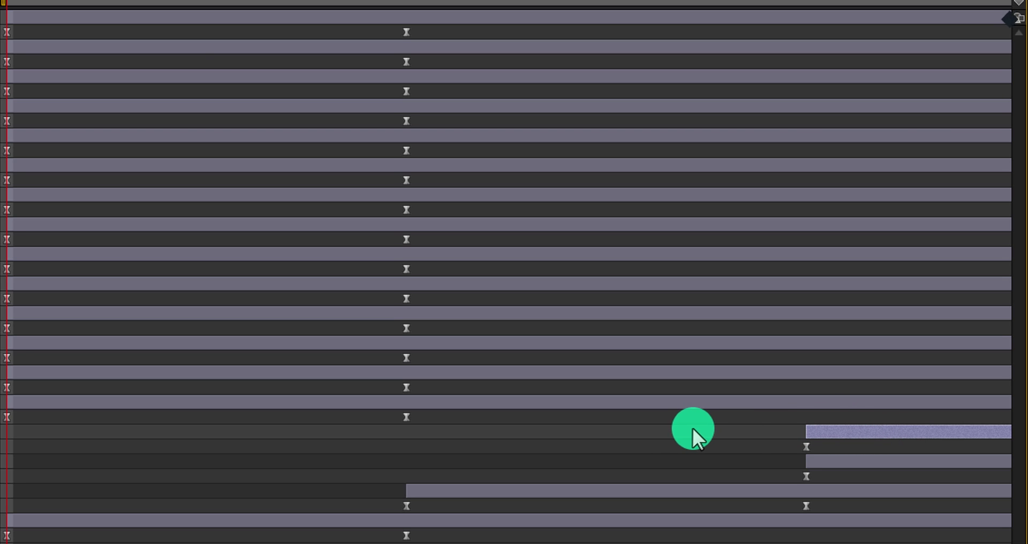
pyautogui.press('-')
pyautogui.press('-')
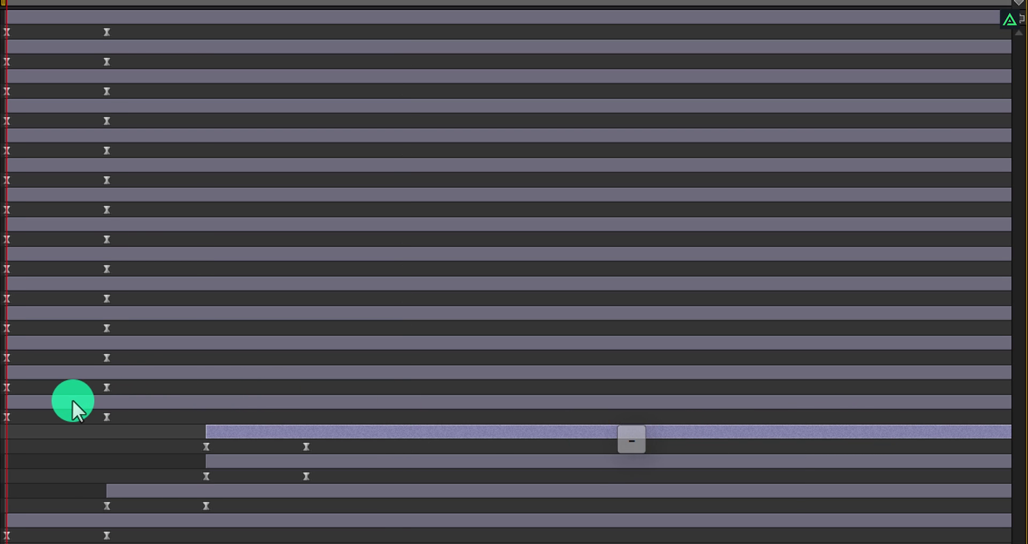
pyautogui.moveTo(359, 415); pyautogui.dragTo(370, 415)
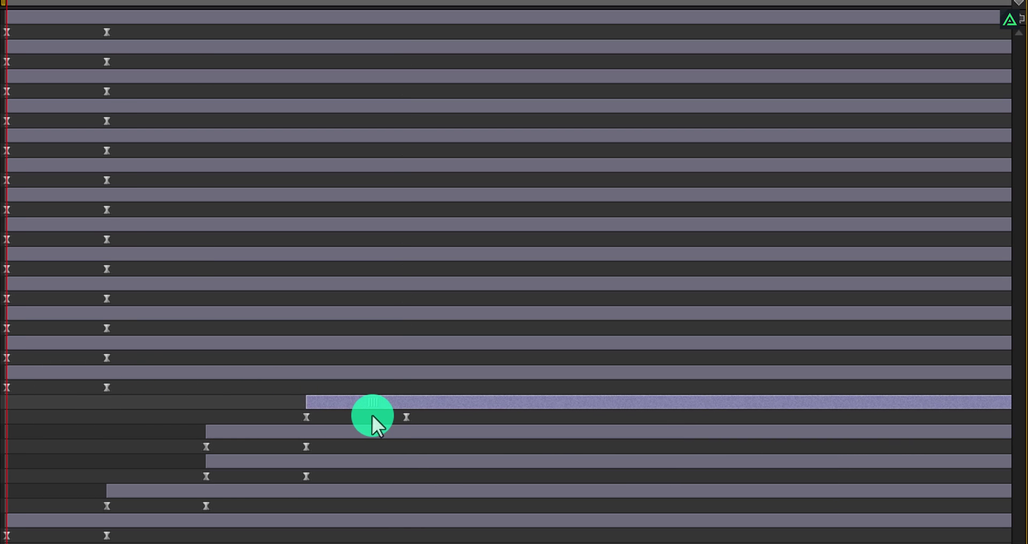
# Drag the remaining image layers into a staircase, each starting at the previous layer's second keyframe, top image last.
pyautogui.moveTo(80, 373); pyautogui.dragTo(487, 372)
pyautogui.moveTo(110, 339); pyautogui.dragTo(617, 343)
pyautogui.moveTo(191, 313); pyautogui.dragTo(792, 310)
pyautogui.press('-')
pyautogui.moveTo(41, 281); pyautogui.dragTo(391, 283)
pyautogui.moveTo(21, 253); pyautogui.dragTo(421, 253)
pyautogui.moveTo(18, 225); pyautogui.dragTo(453, 235)
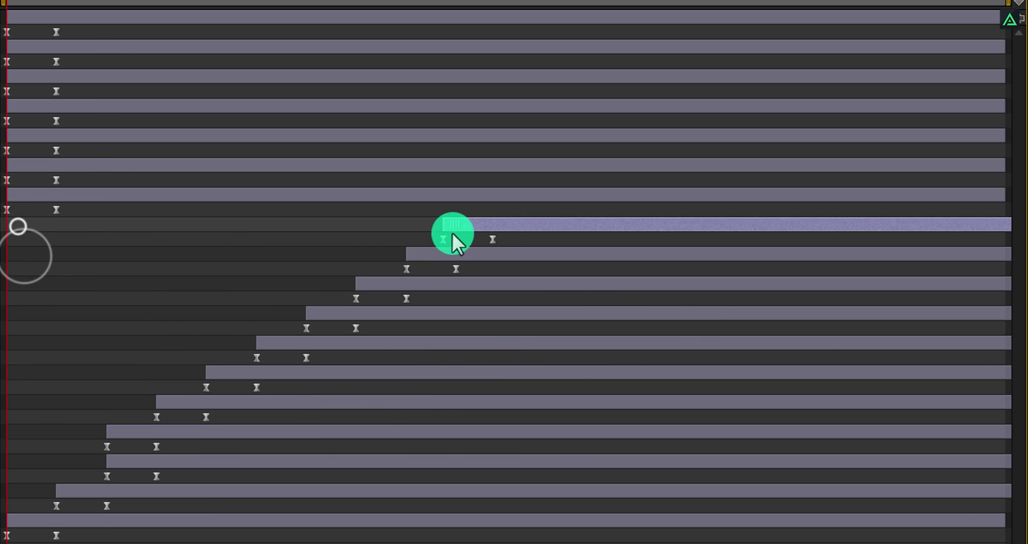
pyautogui.moveTo(36, 165); pyautogui.dragTo(586, 165)
pyautogui.moveTo(53, 135); pyautogui.dragTo(652, 137)
pyautogui.moveTo(33, 106); pyautogui.dragTo(735, 117)
pyautogui.moveTo(46, 43); pyautogui.dragTo(795, 46)
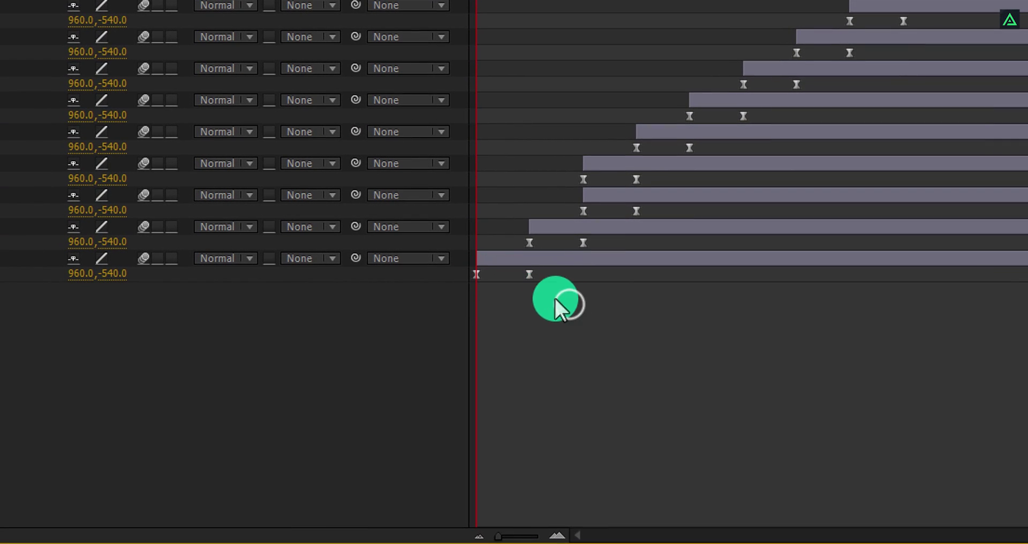
# Delete 18.jpeg's Position keyframes and set its position to 960, 540.
pyautogui.moveTo(465, 261); pyautogui.dragTo(464, 262)
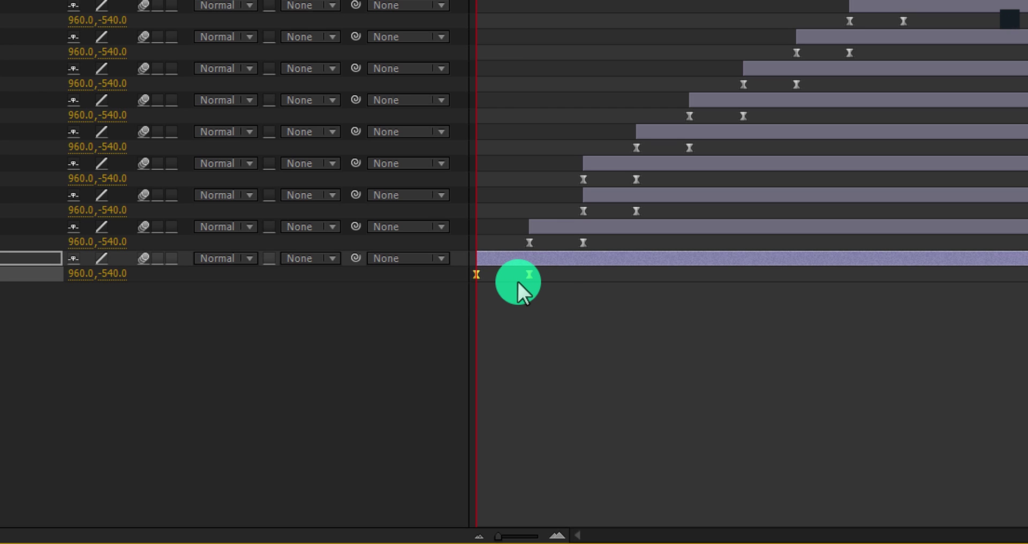
pyautogui.press('Delete')
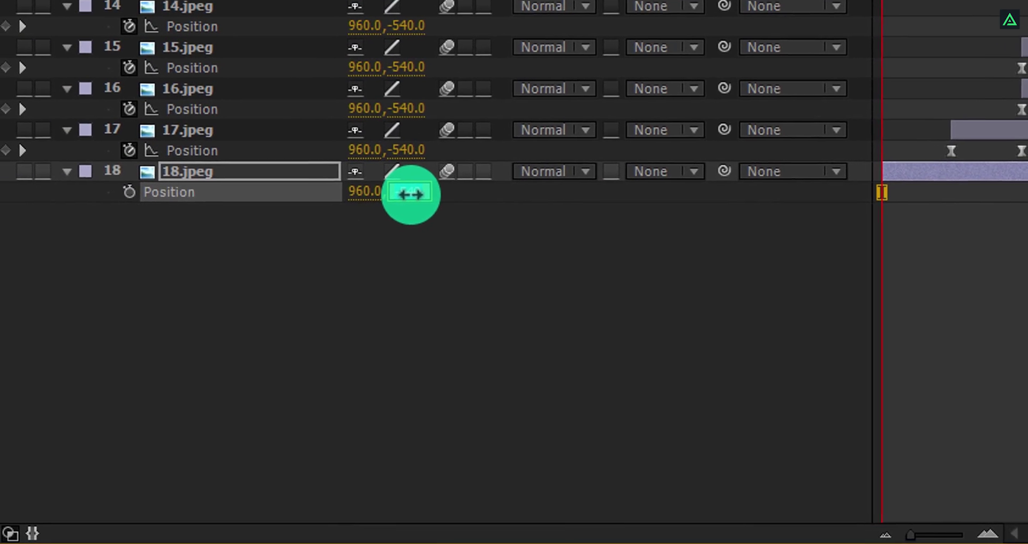
pyautogui.click(411, 194)
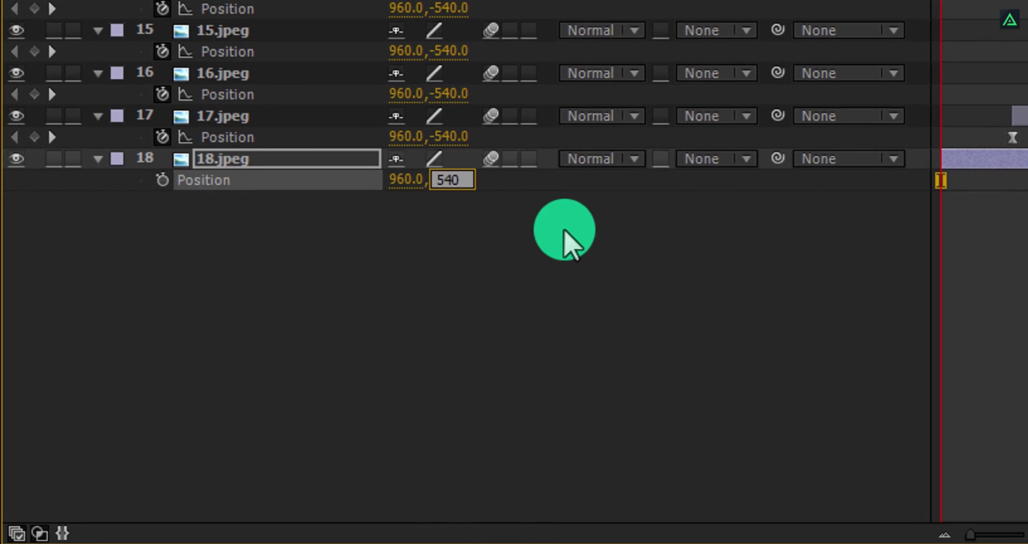
pyautogui.click(568, 229)
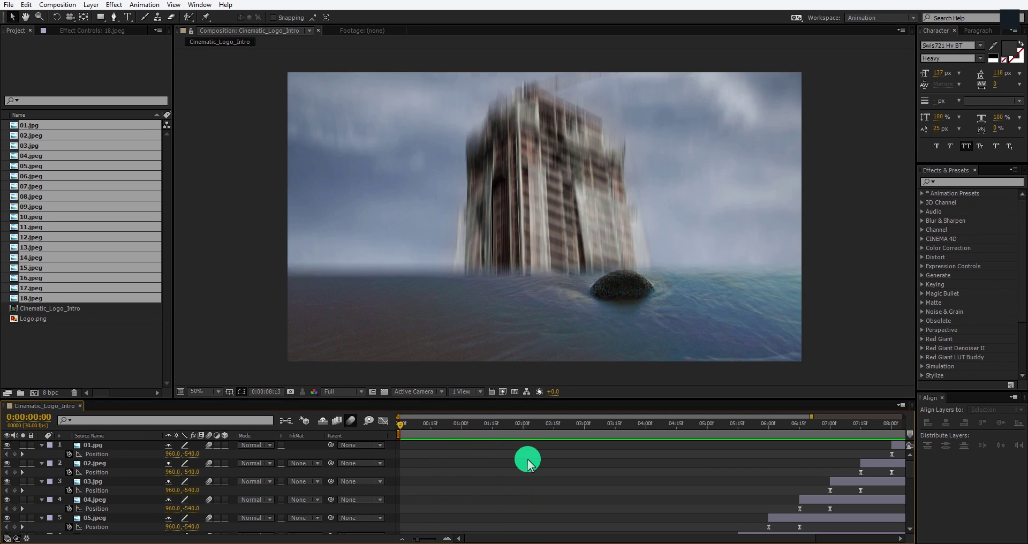
# Select the image layers from the first through 18.jpeg and pre-compose them into a composition named 'Slideshow'.
pyautogui.moveTo(498, 429); pyautogui.dragTo(507, 430)
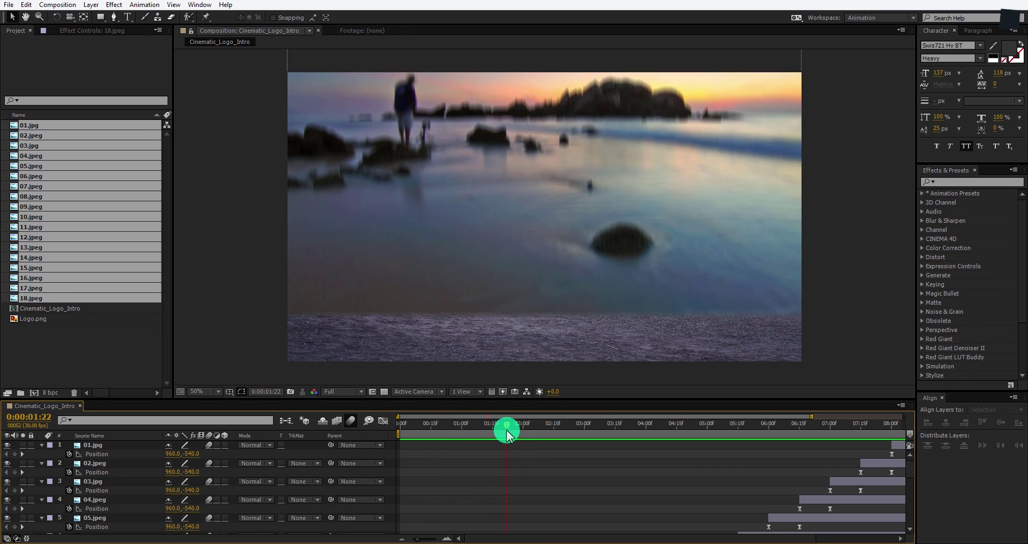
pyautogui.click(521, 452)
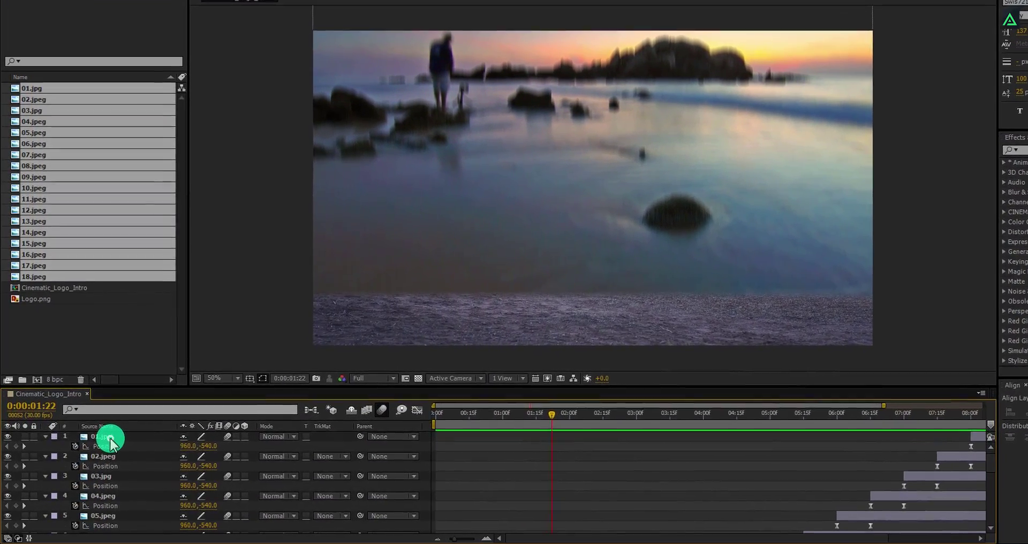
pyautogui.scroll(-10, 111, 439)
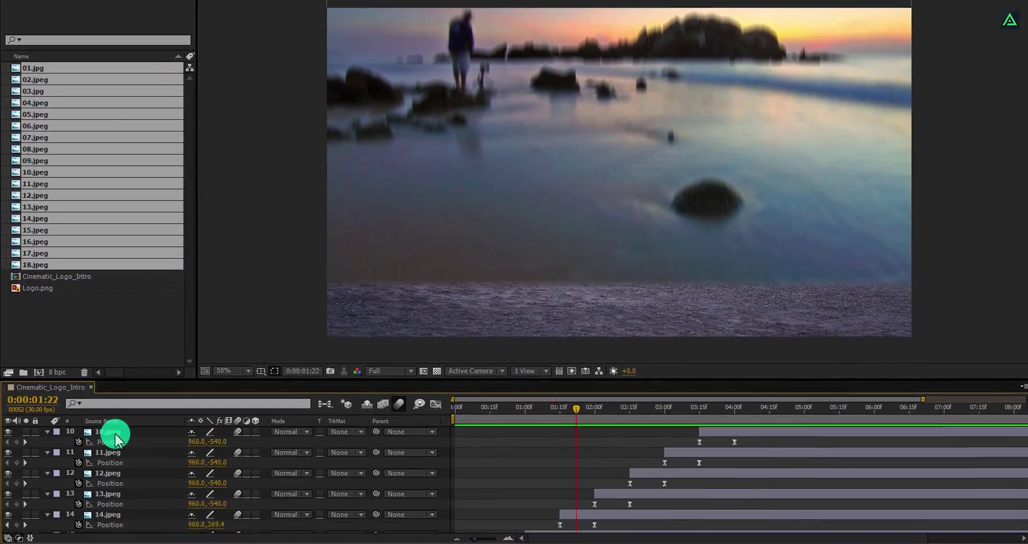
pyautogui.click(110, 433)
pyautogui.keyDown('shift'); pyautogui.click(113, 518); pyautogui.keyUp('shift')
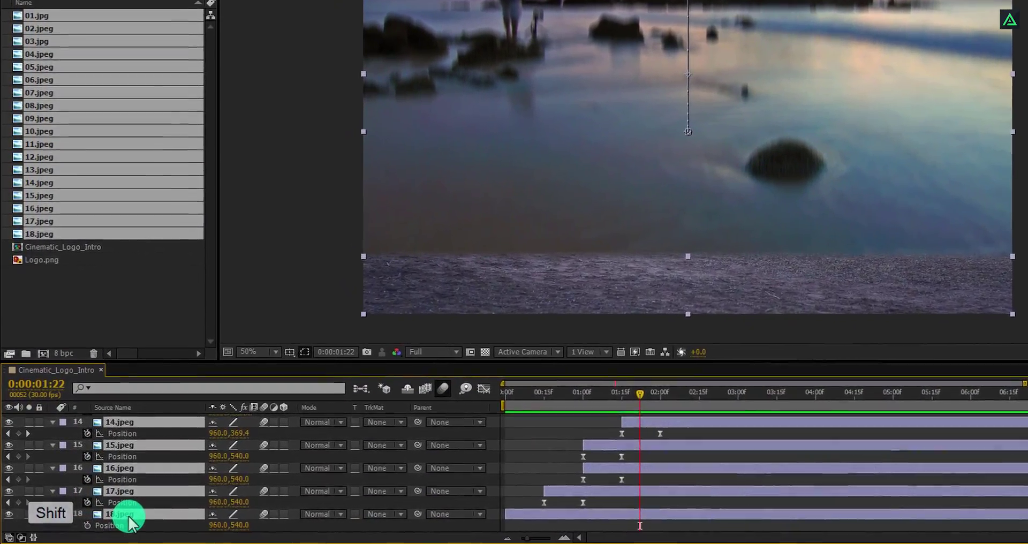
pyautogui.rightClick(128, 522)
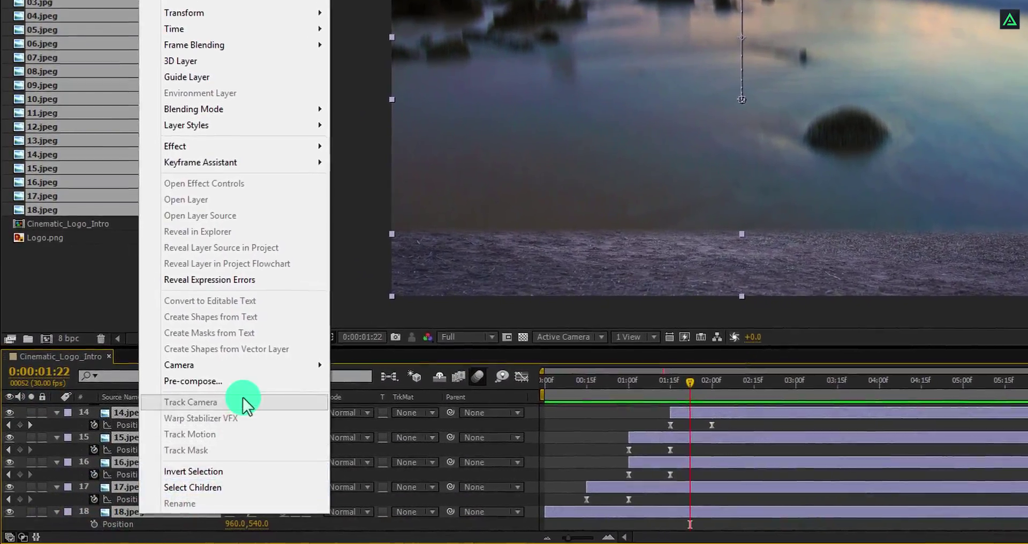
pyautogui.click(230, 391)
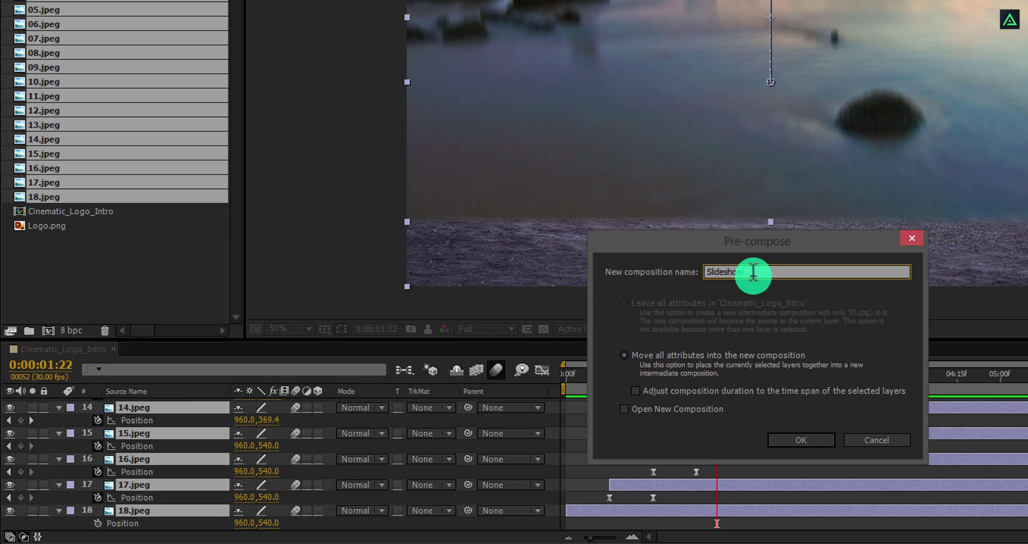
pyautogui.click(801, 438)
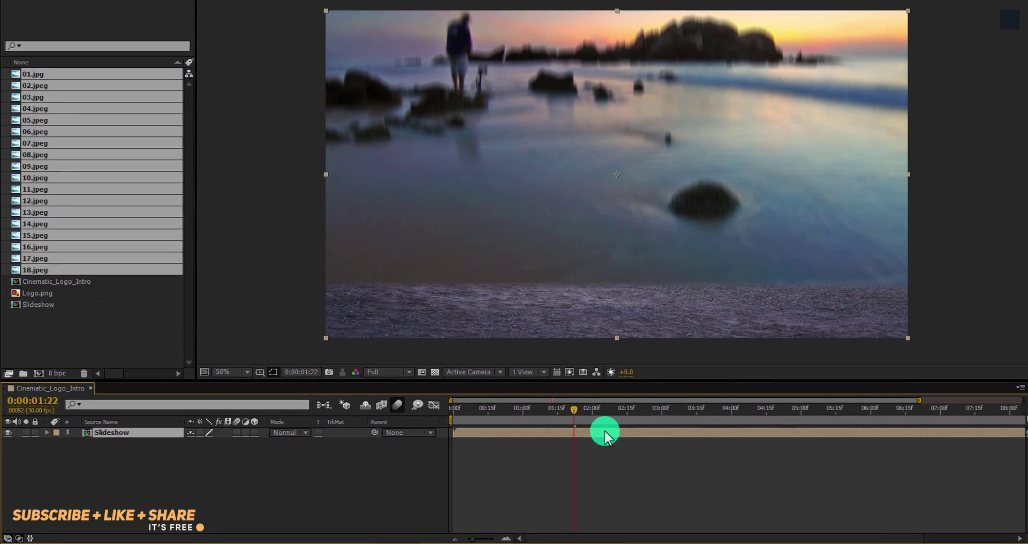
# Time-stretch the Slideshow layer to a 75% stretch factor, then preview it near 6:10.
pyautogui.rightClick(734, 409)
pyautogui.moveTo(615, 87)
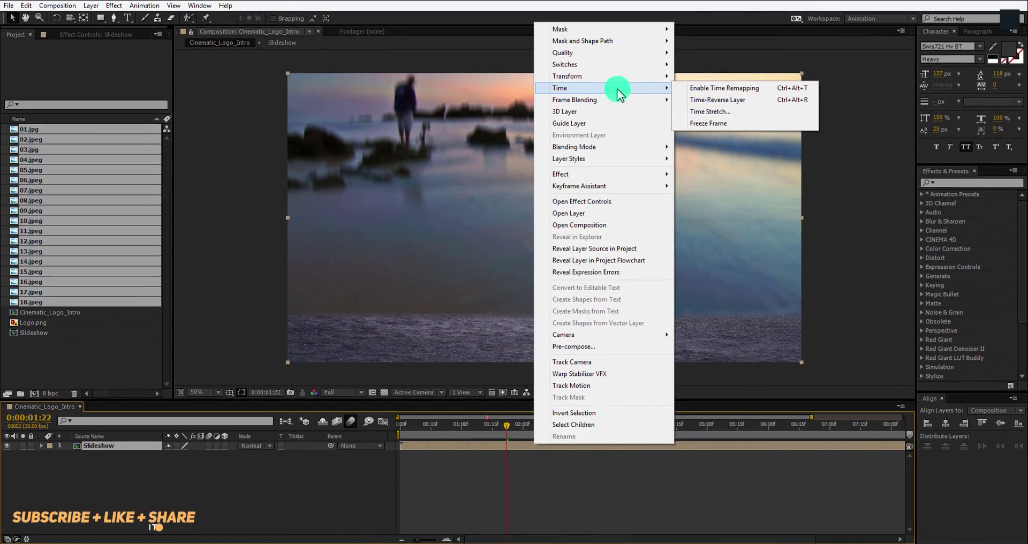
pyautogui.click(717, 111)
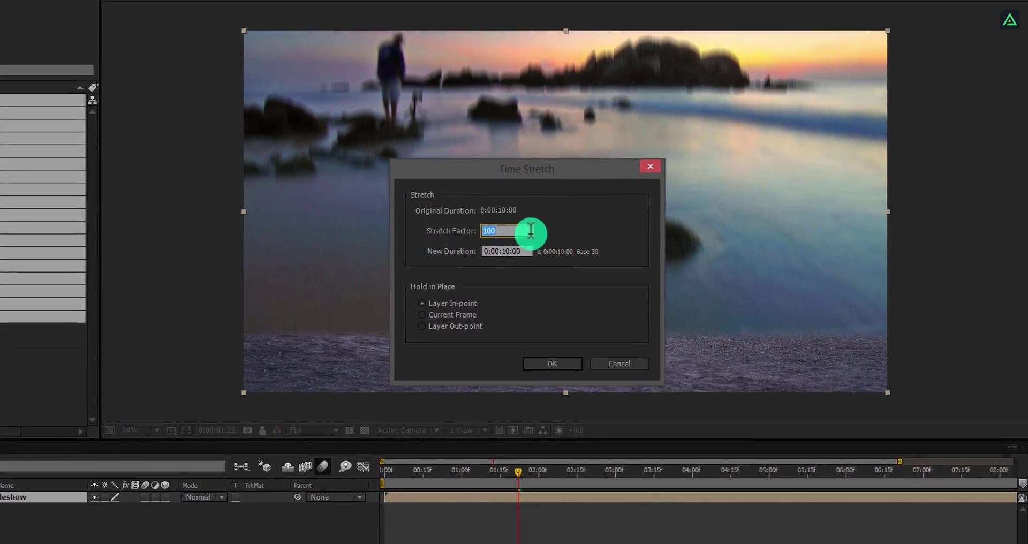
pyautogui.write('75')
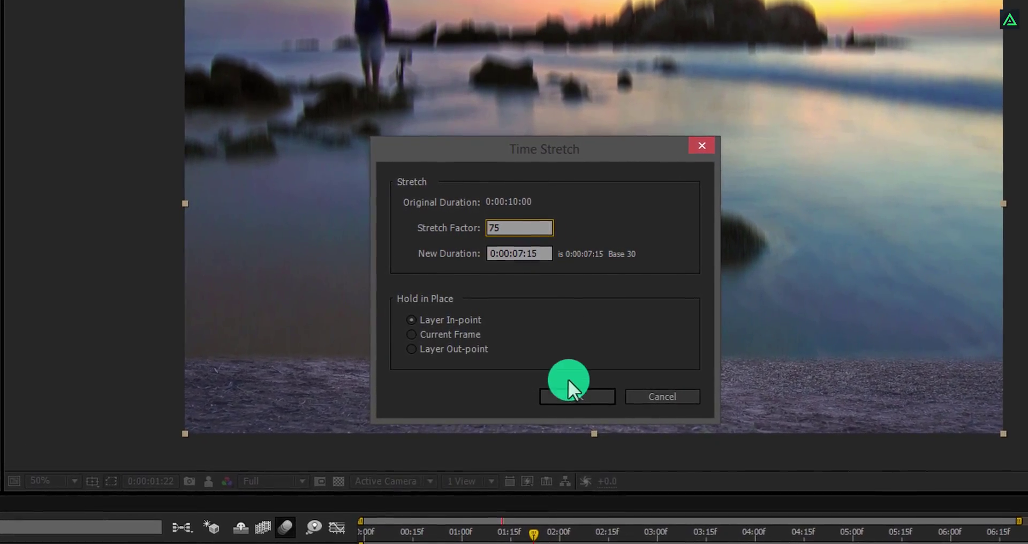
pyautogui.click(564, 379)
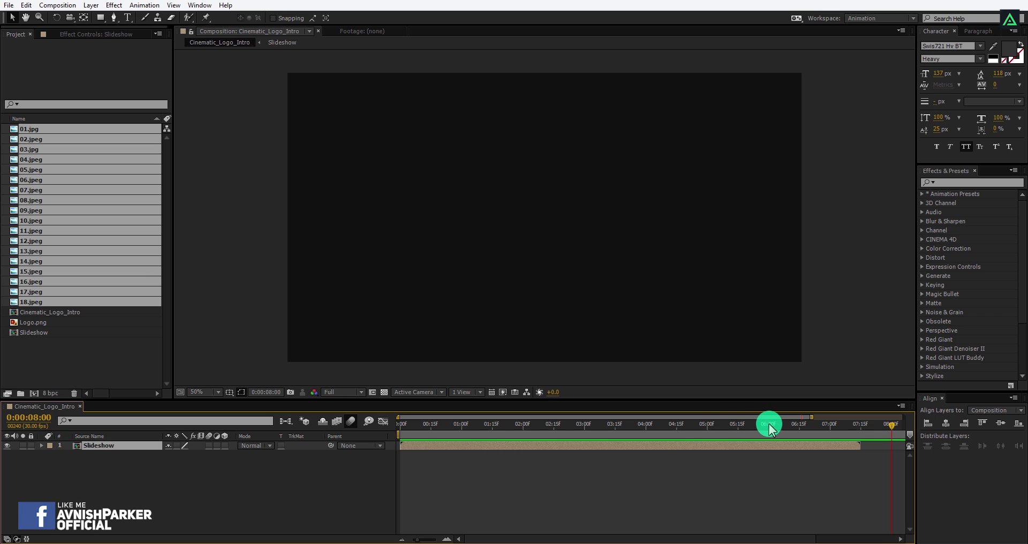
pyautogui.moveTo(770, 424)
pyautogui.mouseDown()
pyautogui.moveTo(886, 430)
pyautogui.moveTo(766, 434)
pyautogui.mouseUp()
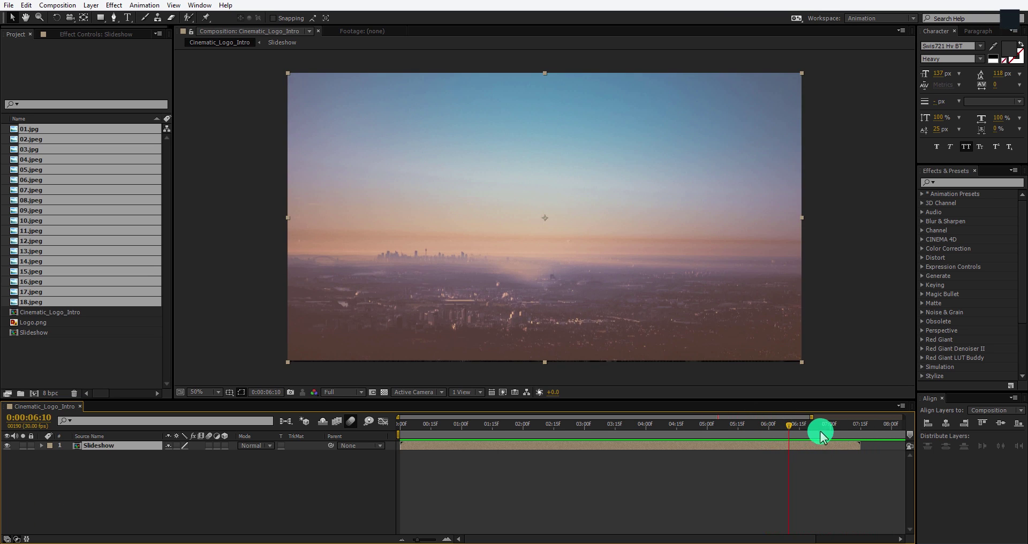
# Set the Slideshow composition's duration to 0:00:15:00 in Composition Settings.
pyautogui.doubleClick(673, 445)
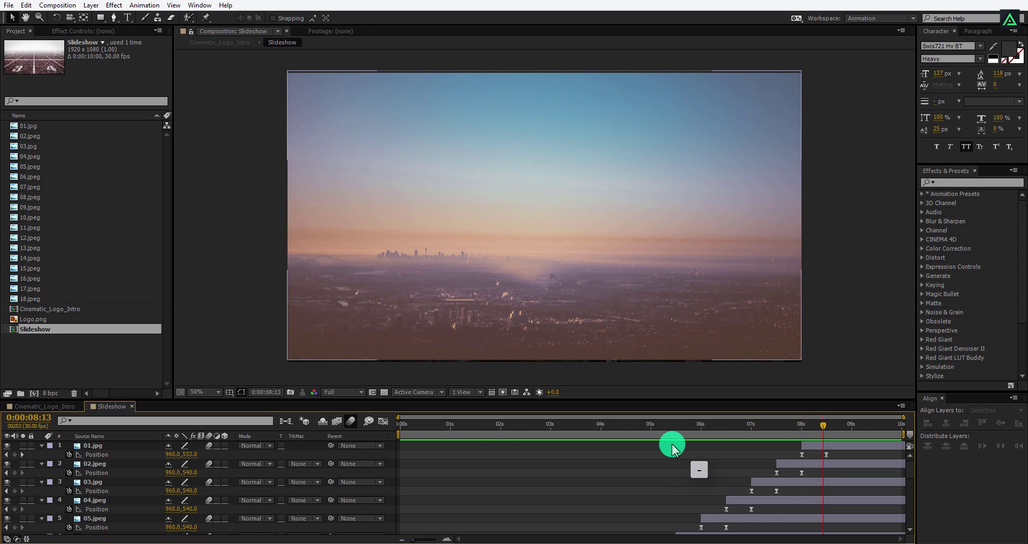
pyautogui.click(59, 5)
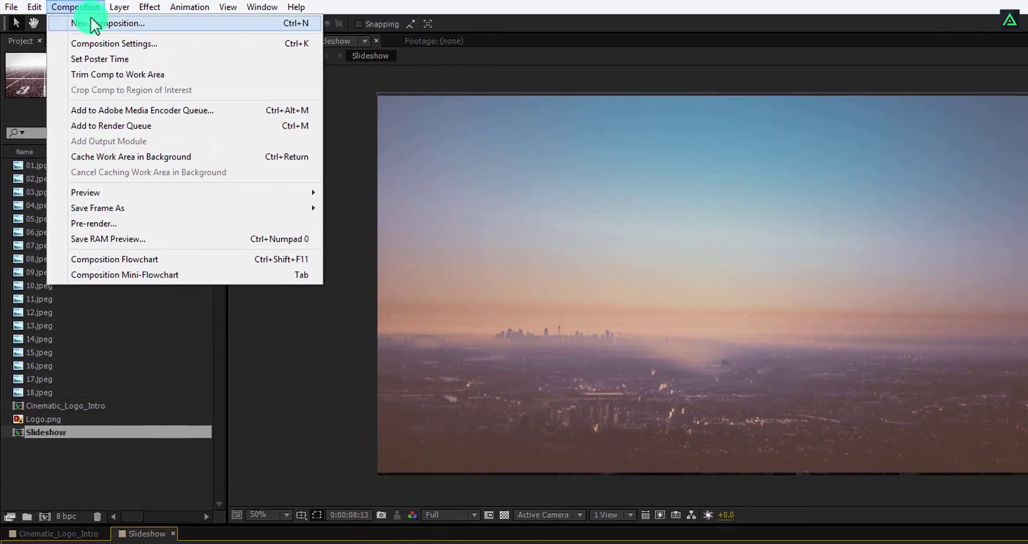
pyautogui.click(95, 44)
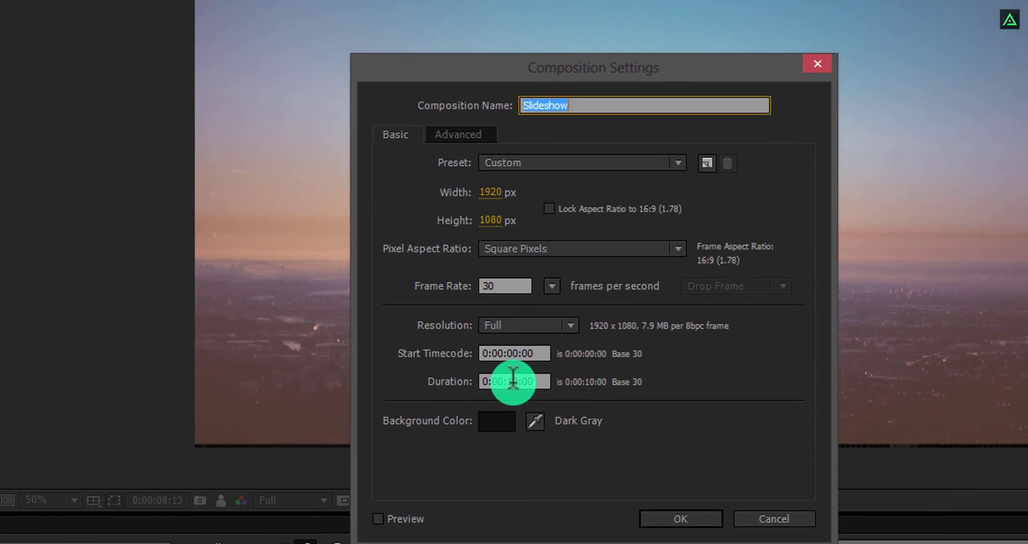
pyautogui.click(624, 435)
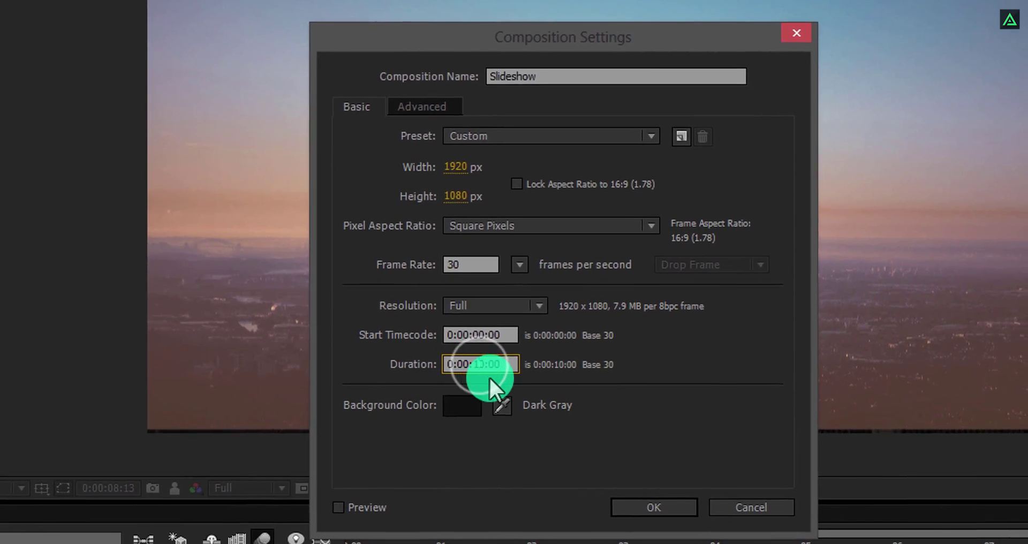
pyautogui.write('15')
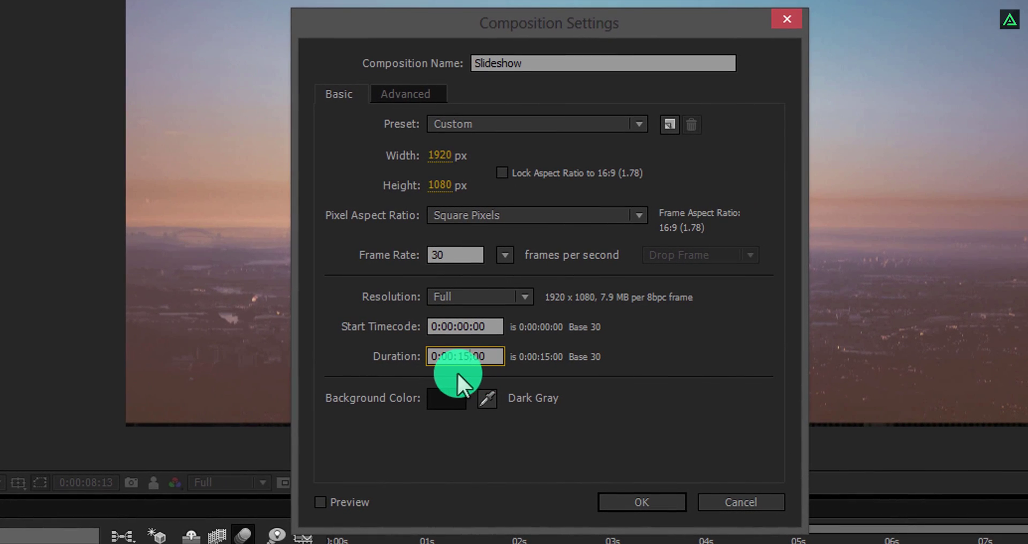
pyautogui.click(643, 498)
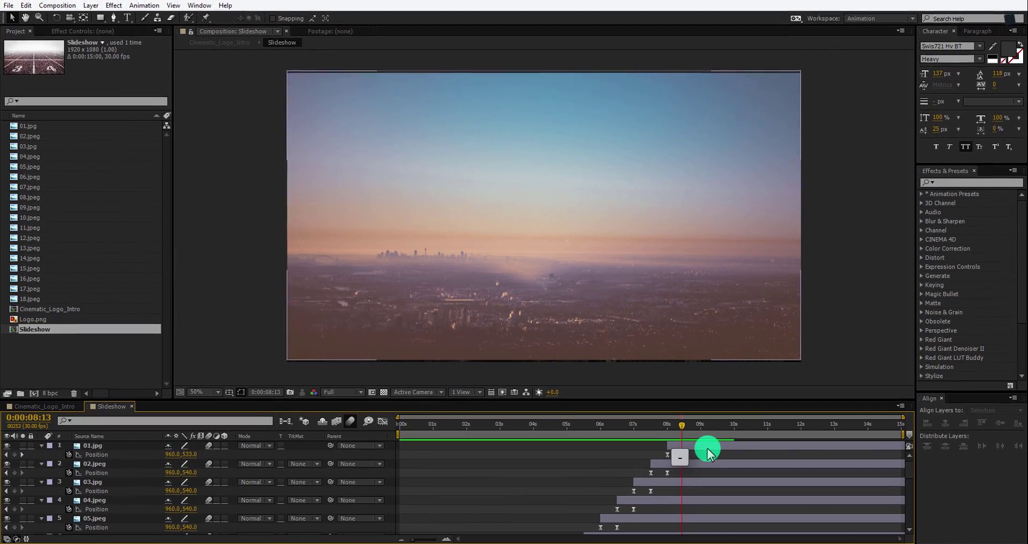
# Stretch the Slideshow layer's out-point to the end of the Cinematic_Logo_Intro timeline.
pyautogui.click(936, 475)
pyautogui.moveTo(685, 426); pyautogui.dragTo(786, 429)
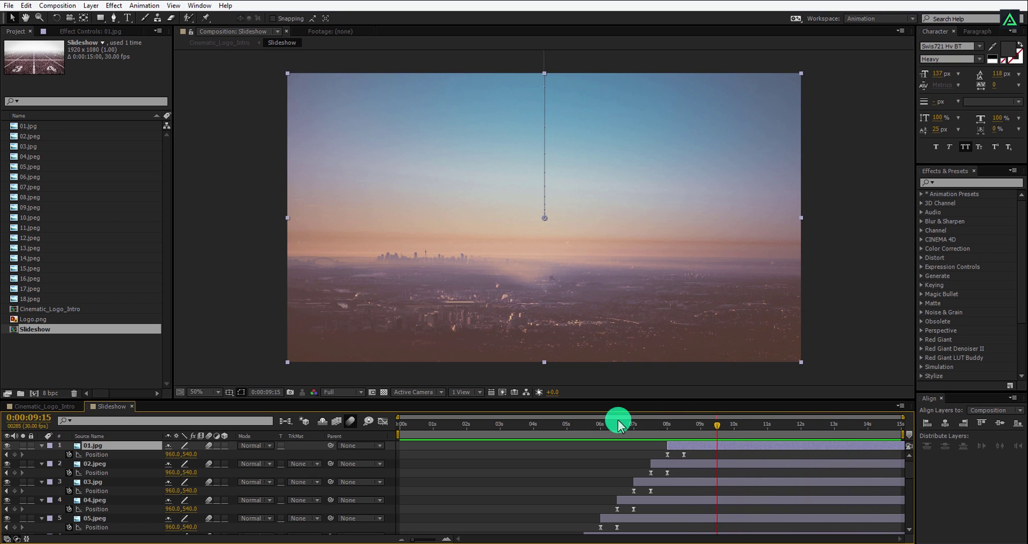
pyautogui.click(55, 403)
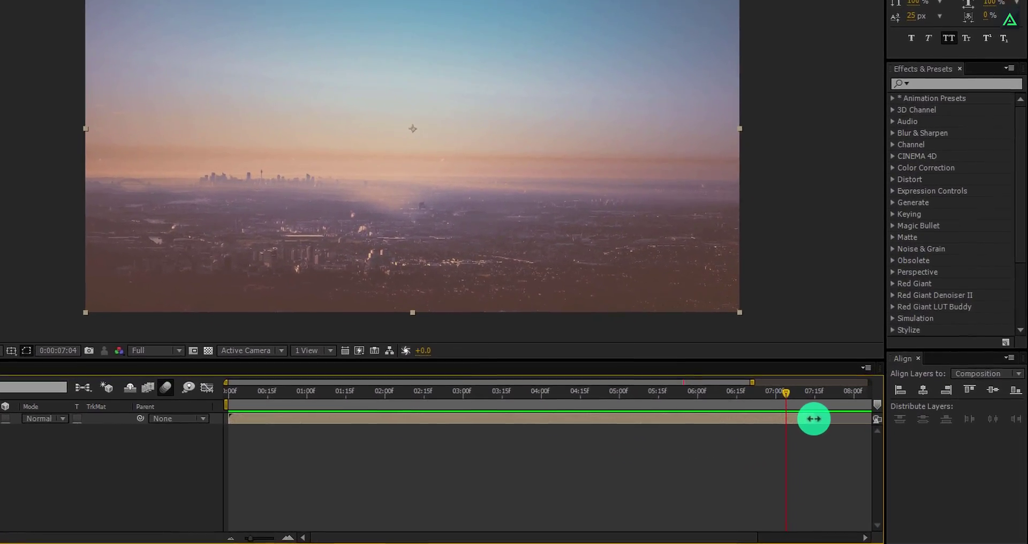
pyautogui.moveTo(851, 440); pyautogui.dragTo(890, 440)
pyautogui.moveTo(832, 395); pyautogui.dragTo(864, 397)
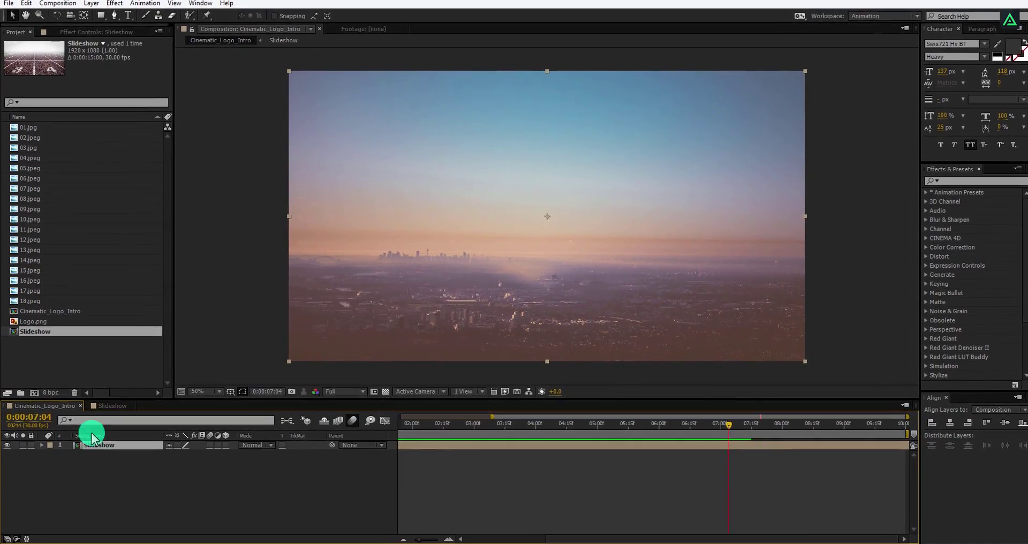
# Add Logo.png as a layer above Slideshow in Cinematic_Logo_Intro.
pyautogui.click(23, 252)
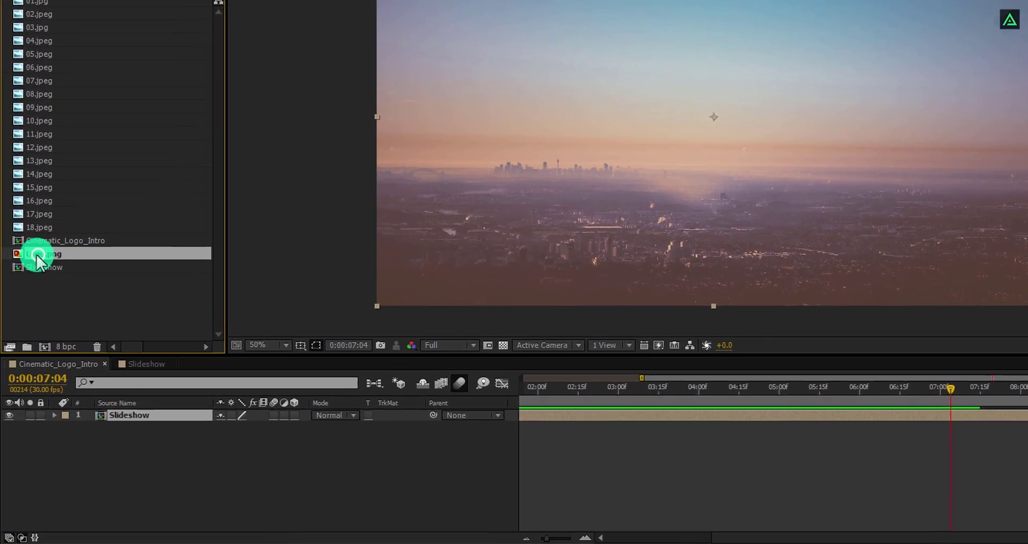
pyautogui.moveTo(36, 256); pyautogui.dragTo(110, 409)
pyautogui.moveTo(153, 356); pyautogui.dragTo(154, 357)
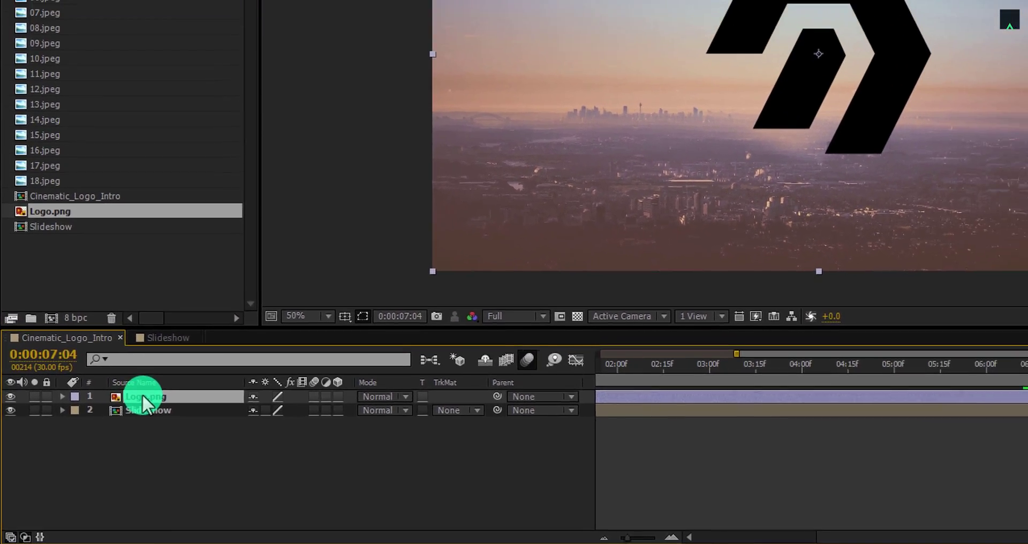
pyautogui.press('s')
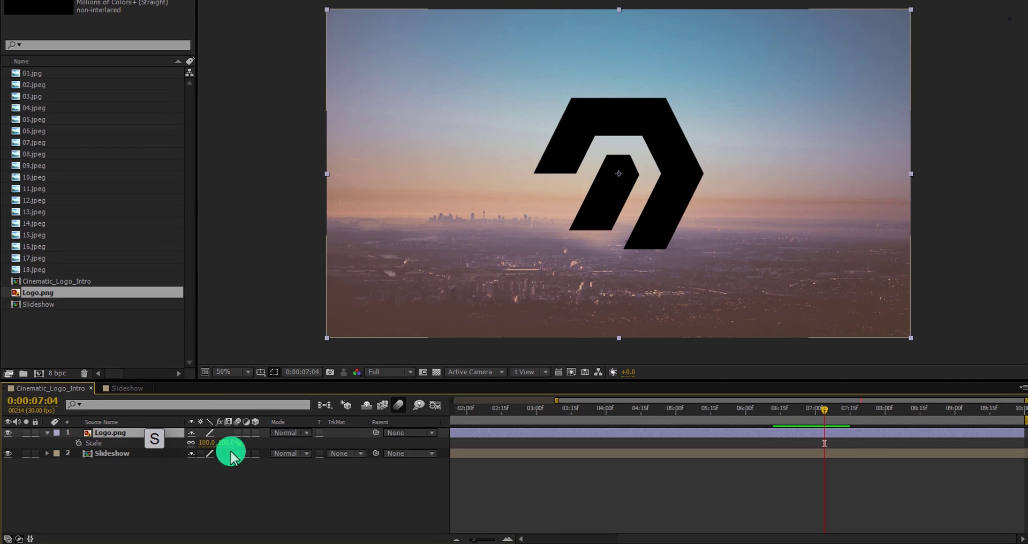
pyautogui.moveTo(459, 416); pyautogui.dragTo(445, 419)
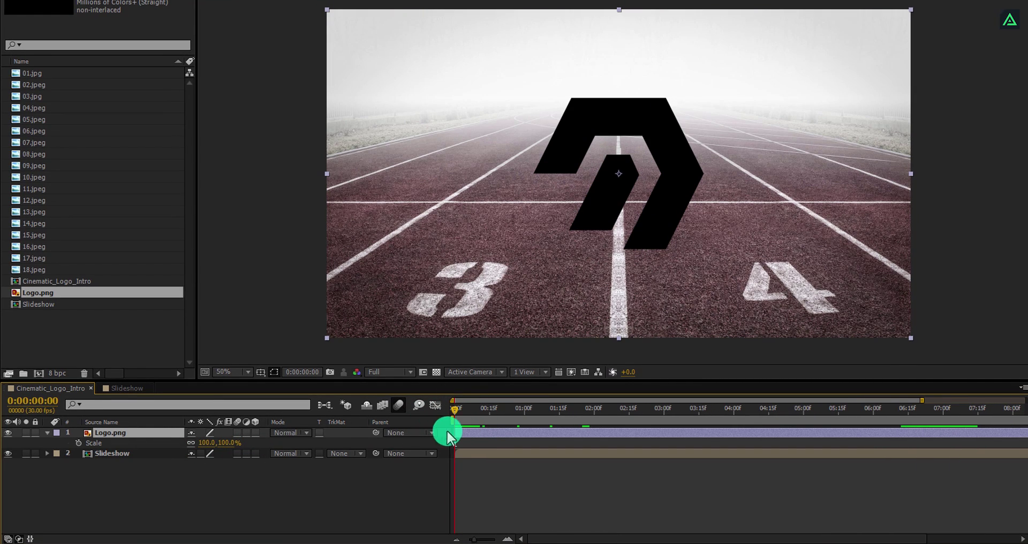
# Pre-compose the Logo.png layer into a new composition named Logo.
pyautogui.rightClick(182, 435)
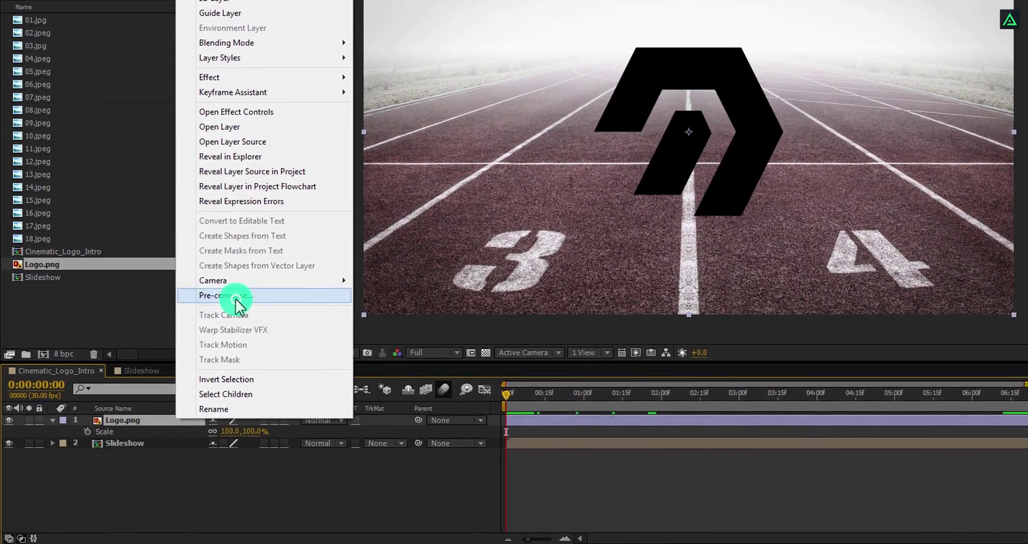
pyautogui.click(236, 296)
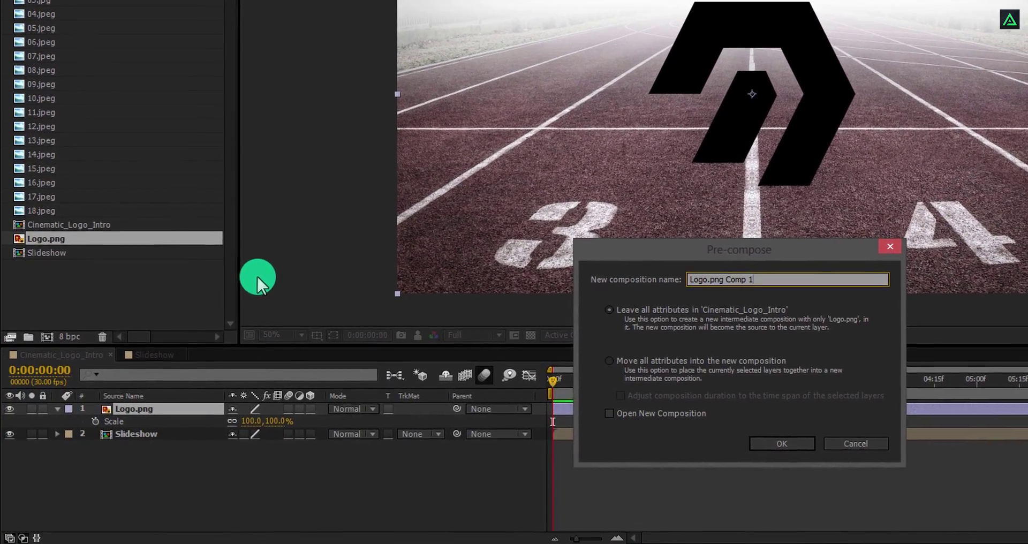
pyautogui.write('Logo.')
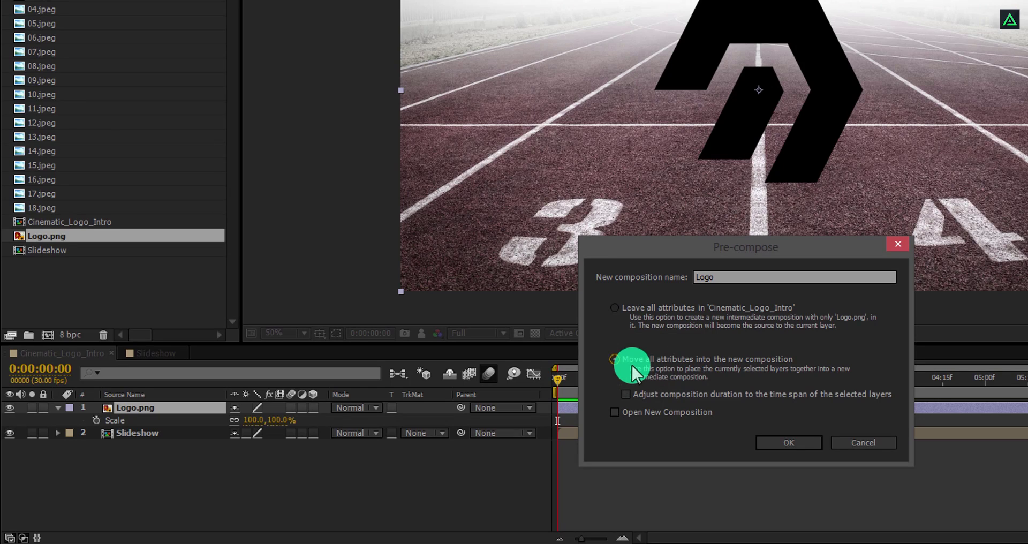
pyautogui.click(767, 442)
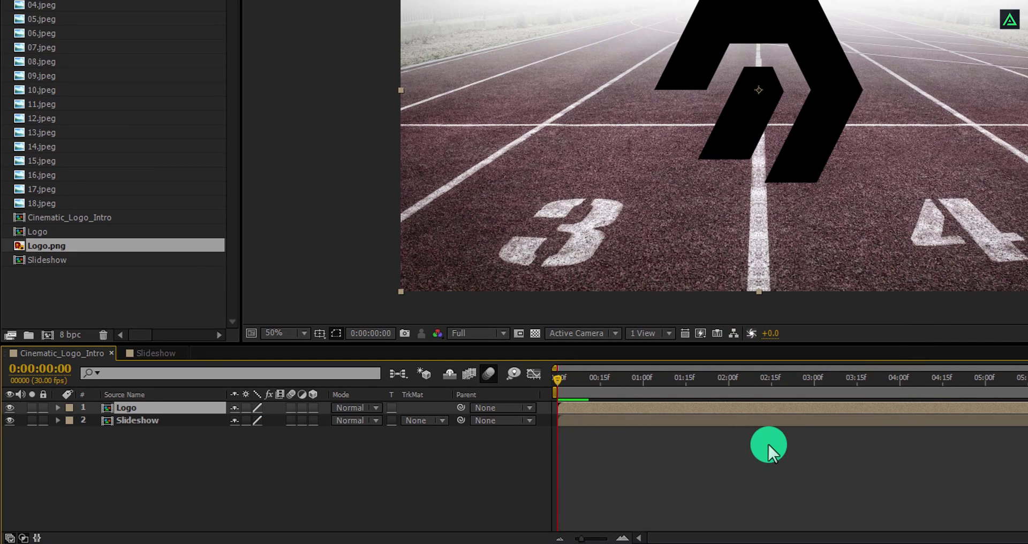
# Keyframe the Logo's Scale from 100% at 0s down to 51% at about 6:28.
pyautogui.press('s')
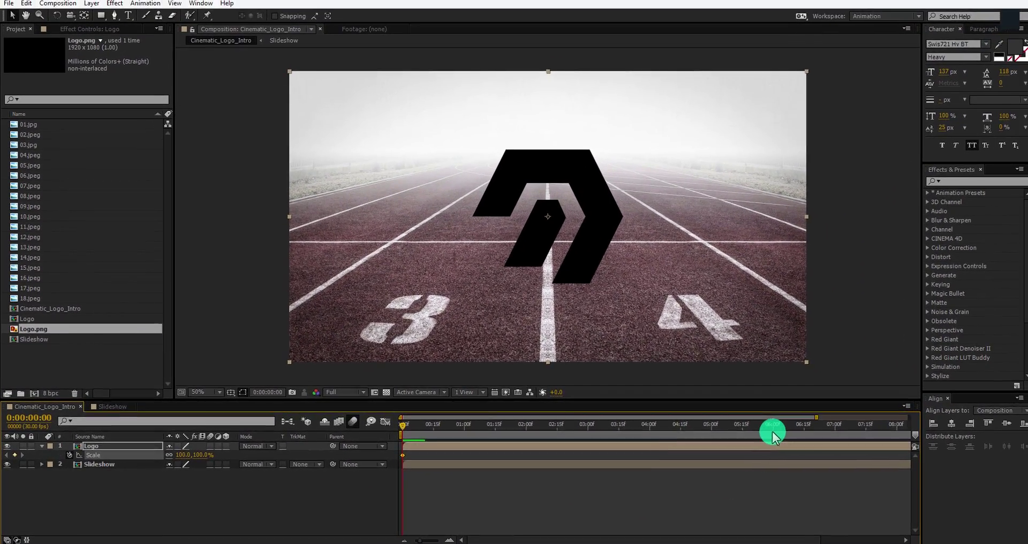
pyautogui.moveTo(830, 420)
pyautogui.mouseDown()
pyautogui.moveTo(849, 420)
pyautogui.moveTo(785, 424)
pyautogui.moveTo(846, 428)
pyautogui.mouseUp()
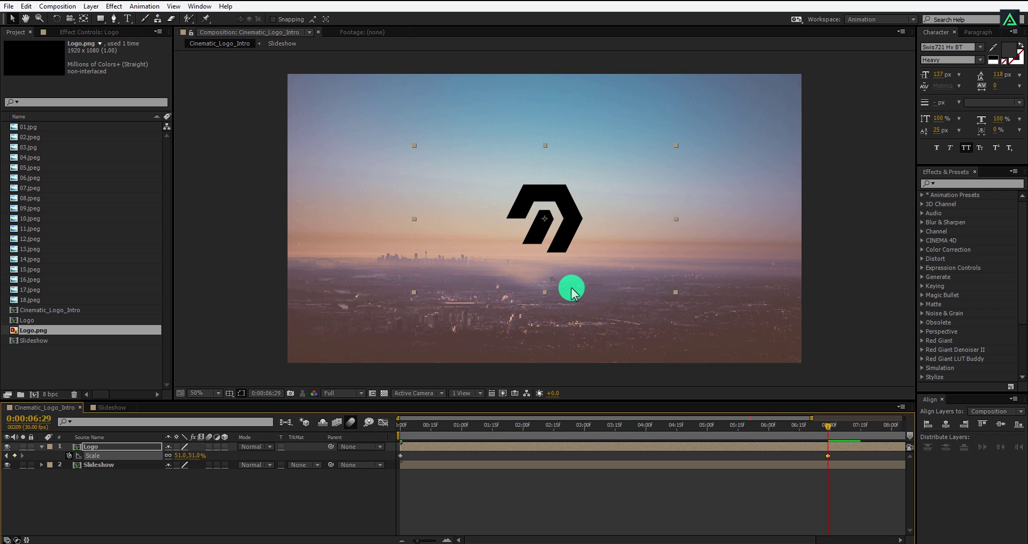
pyautogui.moveTo(408, 426); pyautogui.dragTo(824, 427)
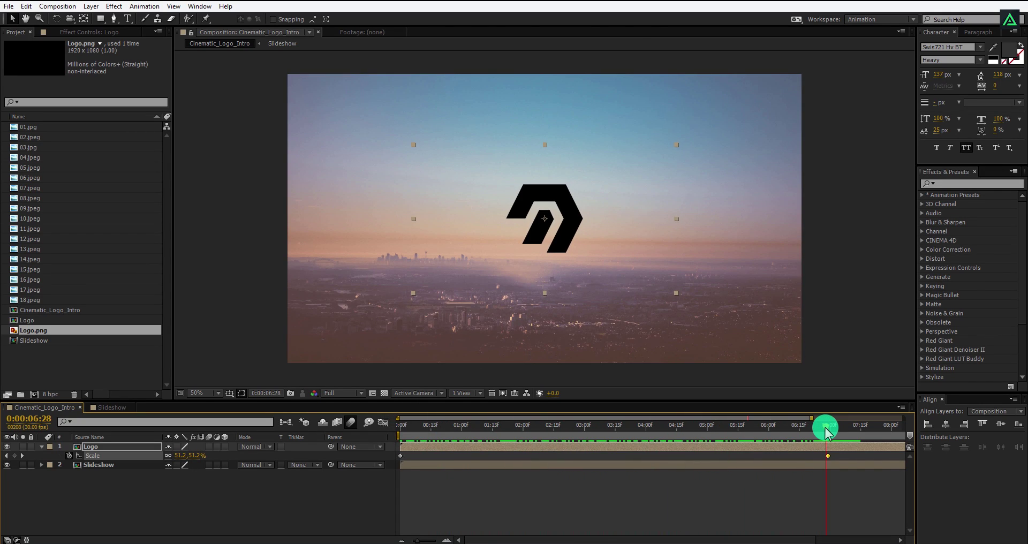
# Apply Easy Ease to the Scale keyframes and select them on the Graph Editor speed curve.
pyautogui.rightClick(405, 455)
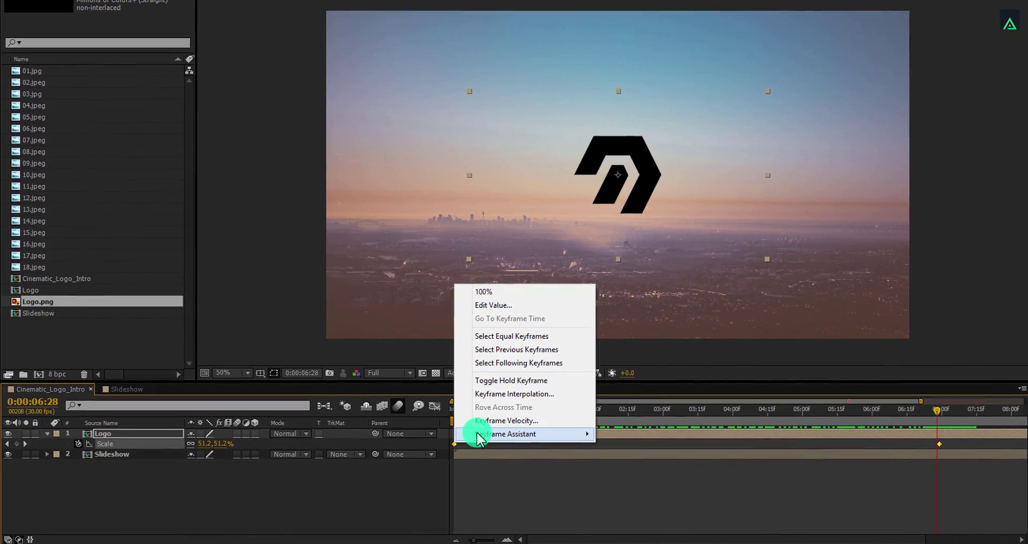
pyautogui.moveTo(475, 437)
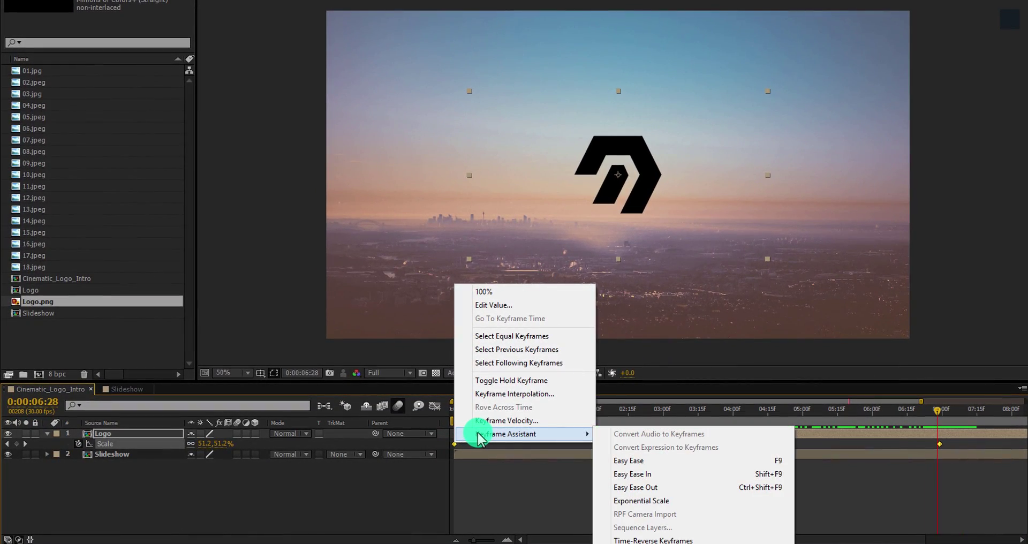
pyautogui.click(667, 462)
pyautogui.click(435, 405)
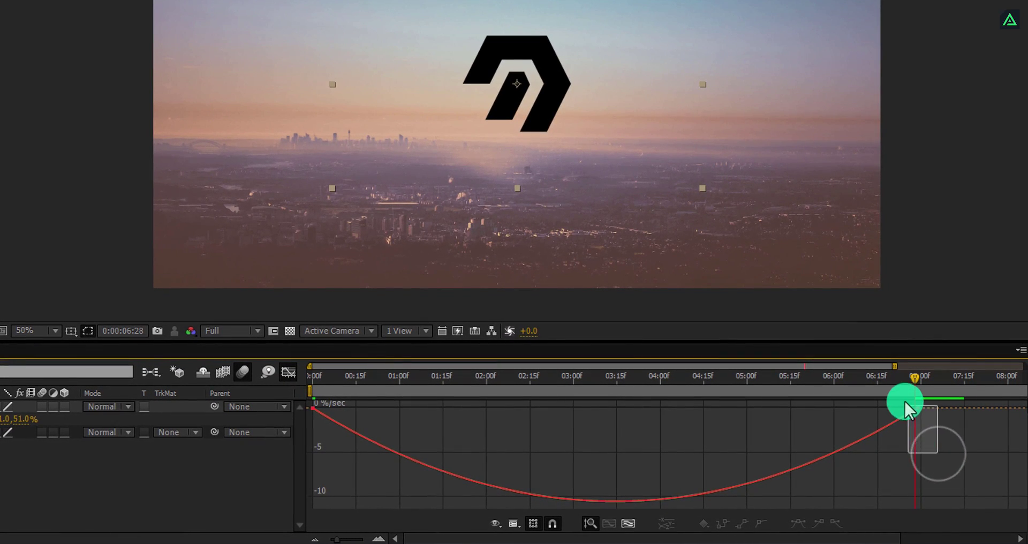
pyautogui.moveTo(904, 399); pyautogui.dragTo(898, 393)
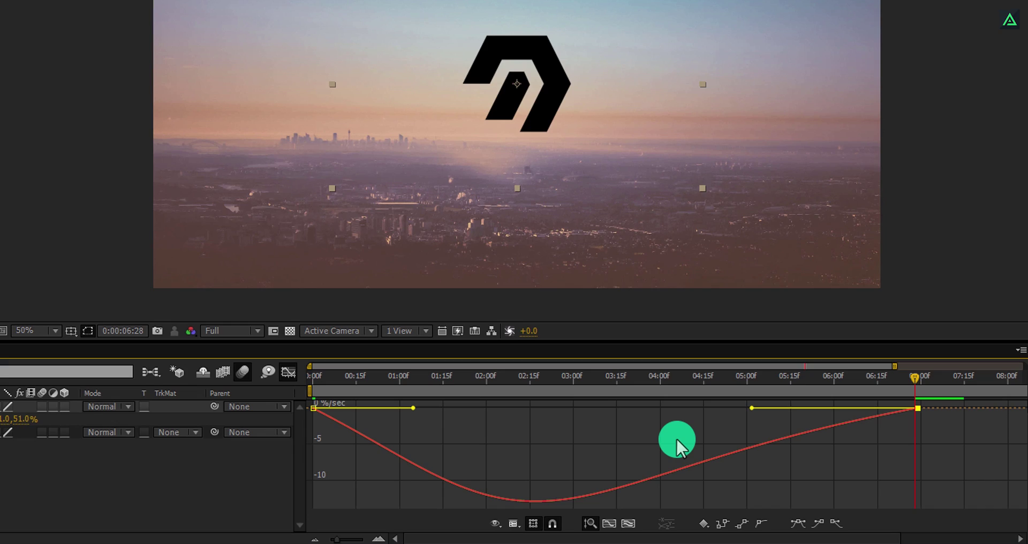
# Turn on motion blur for the Logo layer and duplicate the Slideshow layer.
pyautogui.click(288, 372)
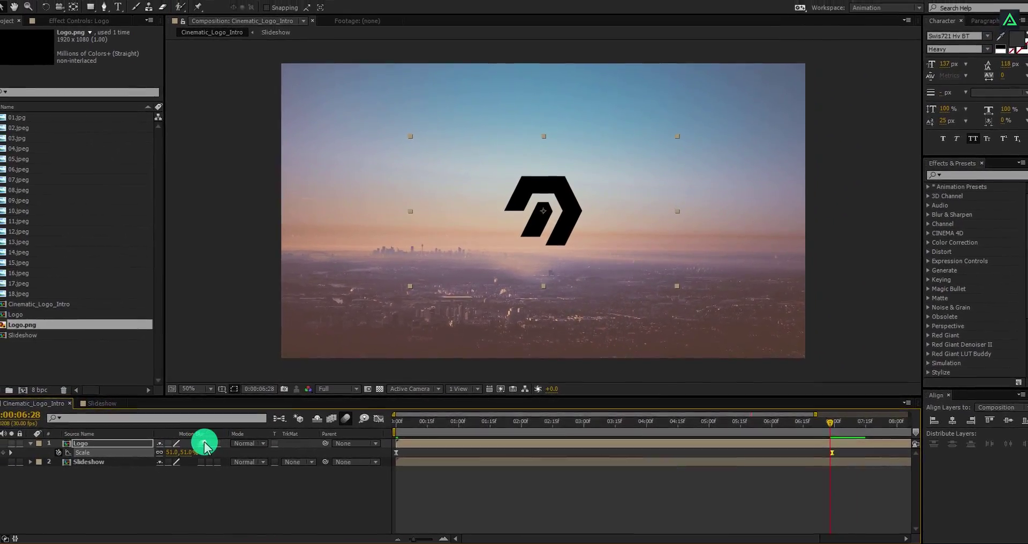
pyautogui.click(205, 446)
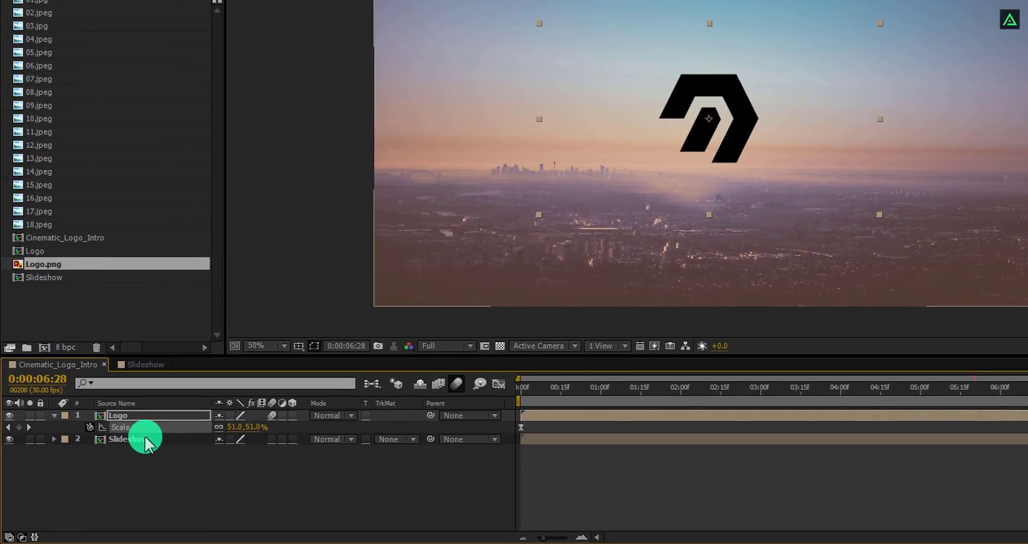
pyautogui.click(153, 439)
pyautogui.hotkey('ctrl', 'd')
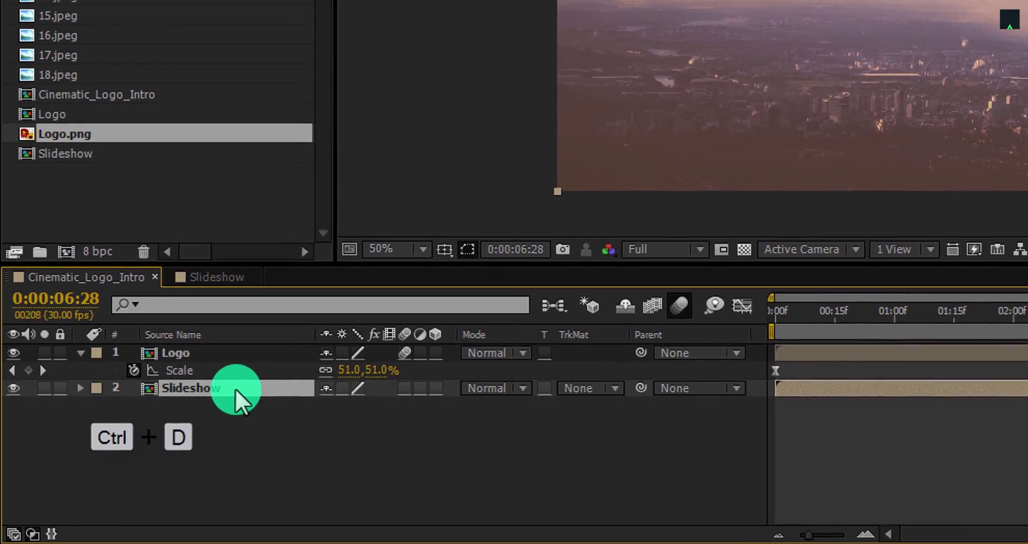
# Rename the duplicate 'Slideshow Mask' and set its track matte to Alpha Matte [Logo].
pyautogui.press('Return')
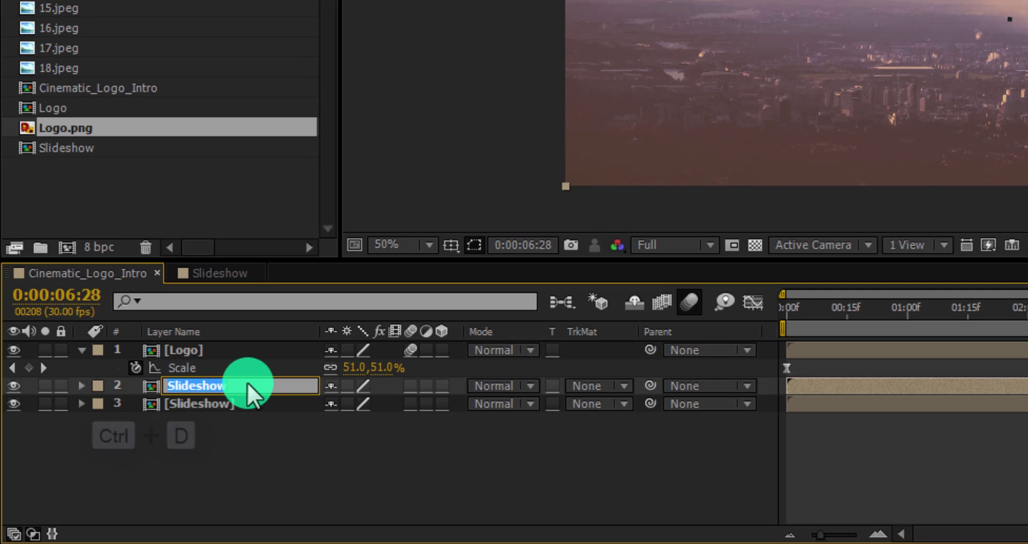
pyautogui.press('End')
pyautogui.write('Mask')
pyautogui.press('Return')
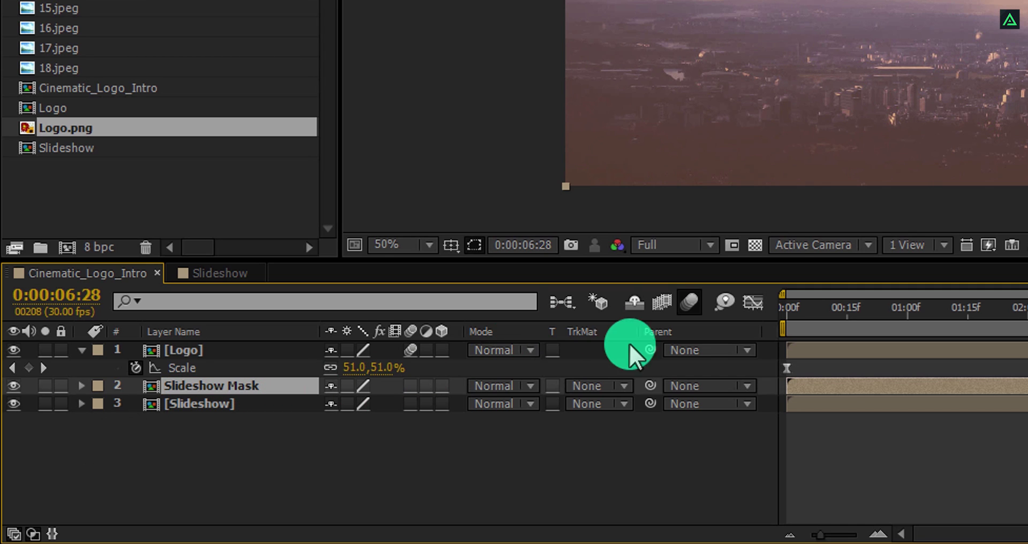
pyautogui.click(607, 384)
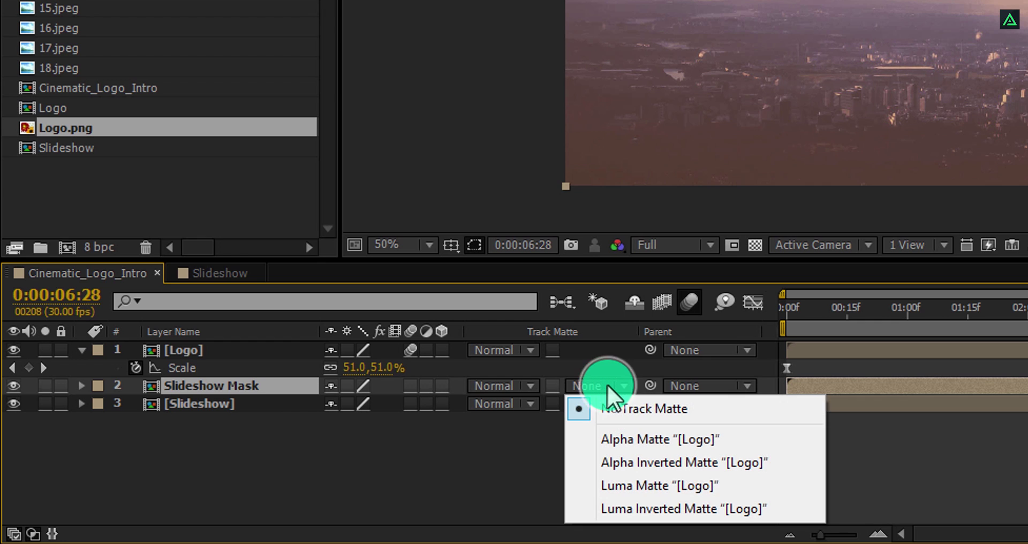
pyautogui.click(657, 436)
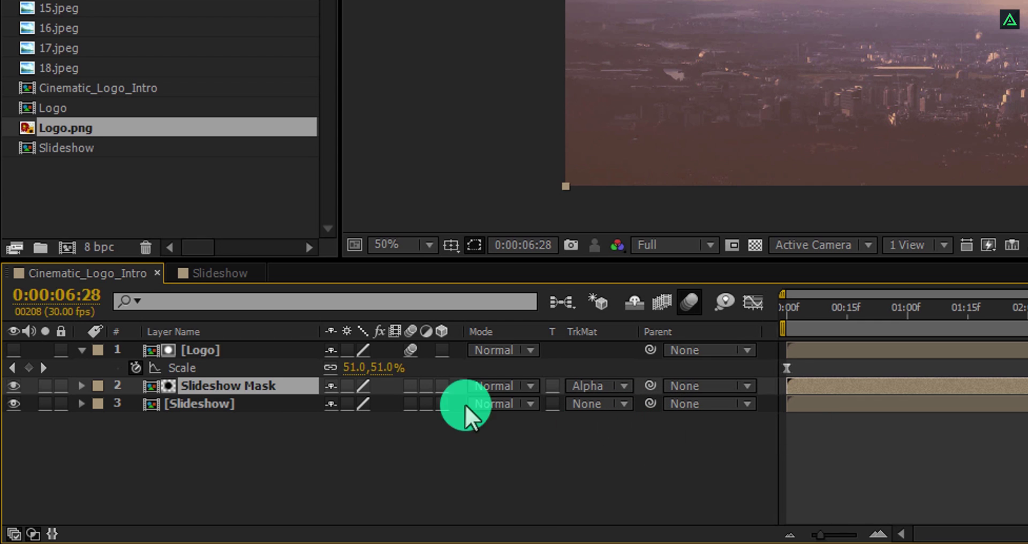
# Add Fast Blur to the original Slideshow layer with Blurriness 30 and Repeat Edge Pixels on.
pyautogui.click(252, 403)
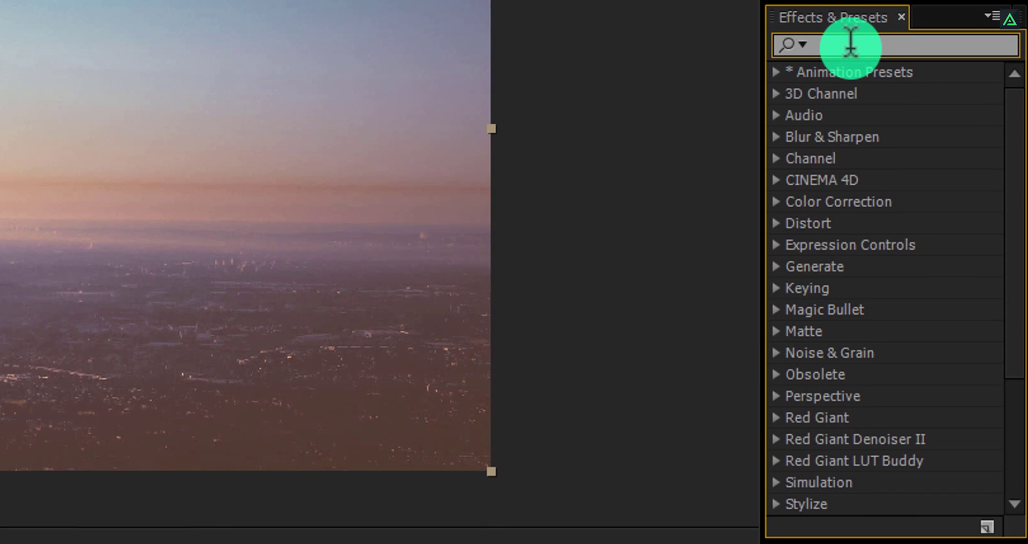
pyautogui.click(850, 45)
pyautogui.write('fast')
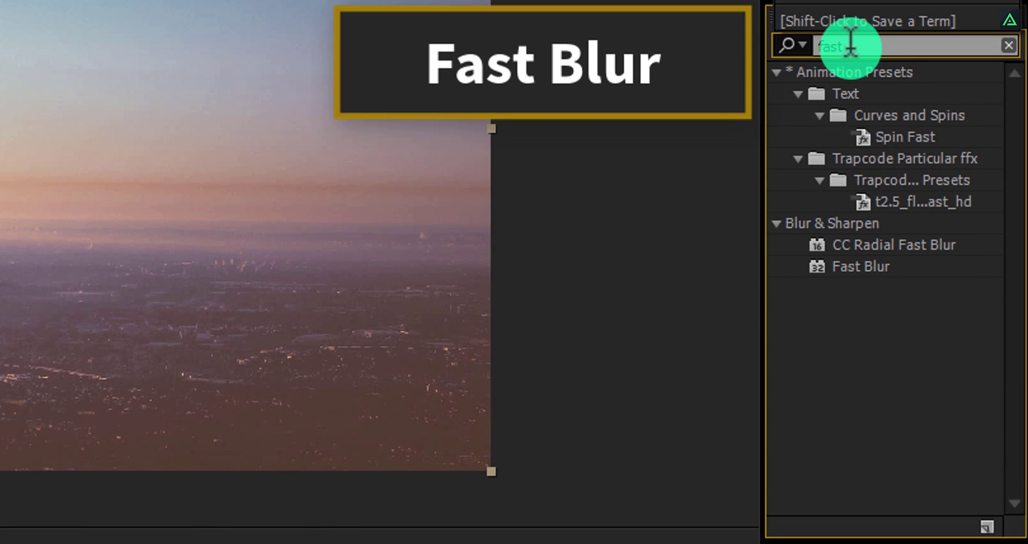
pyautogui.click(860, 268)
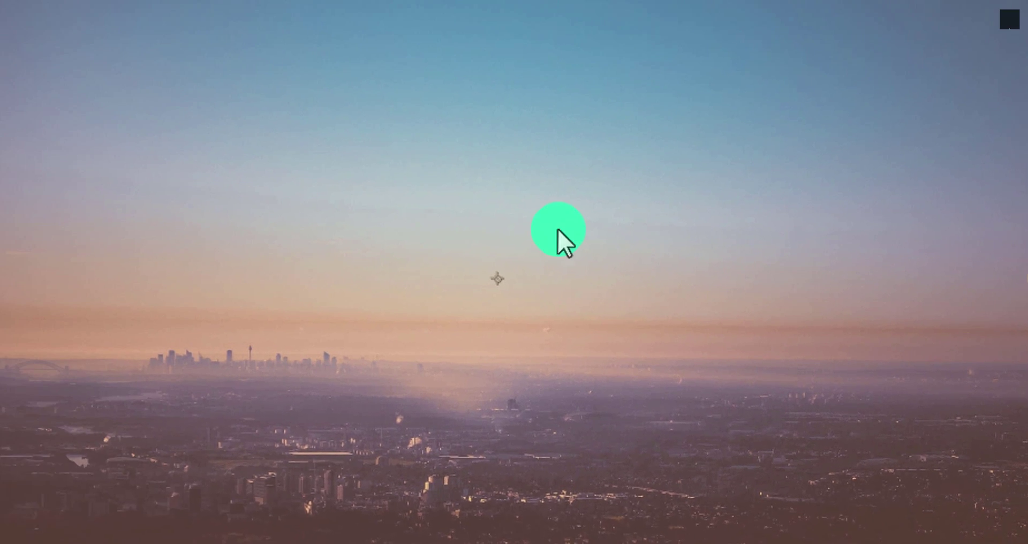
pyautogui.click(185, 114)
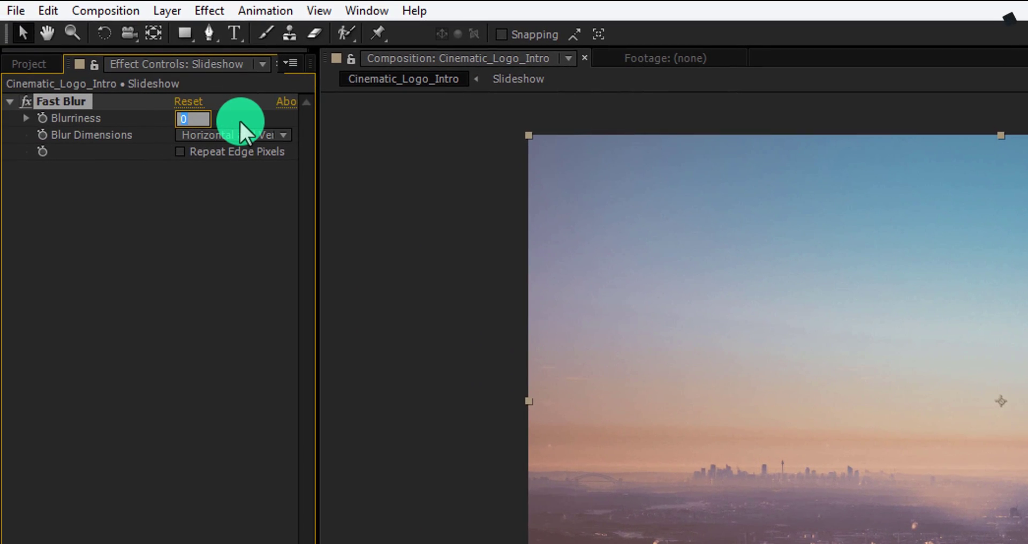
pyautogui.write('30')
pyautogui.press('Return')
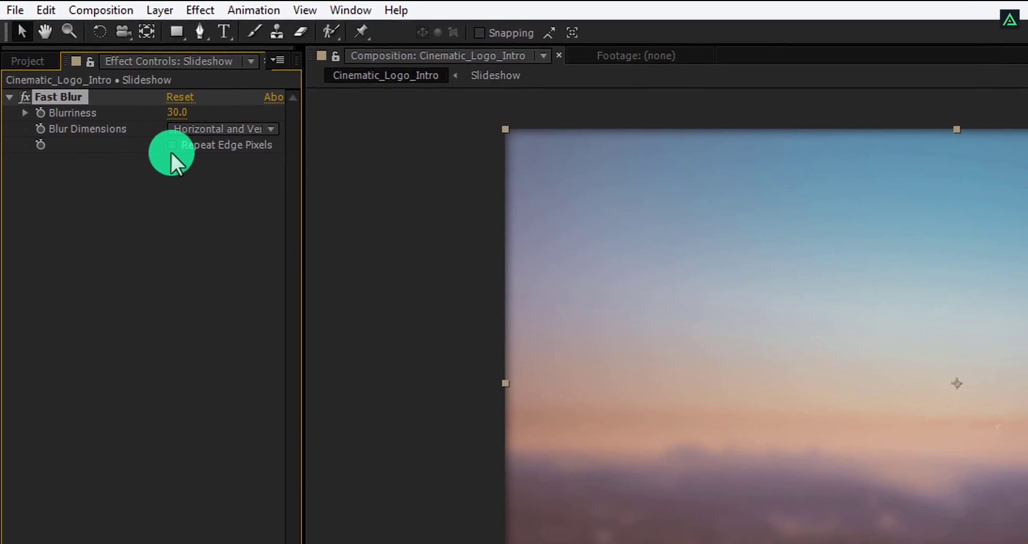
pyautogui.click(171, 145)
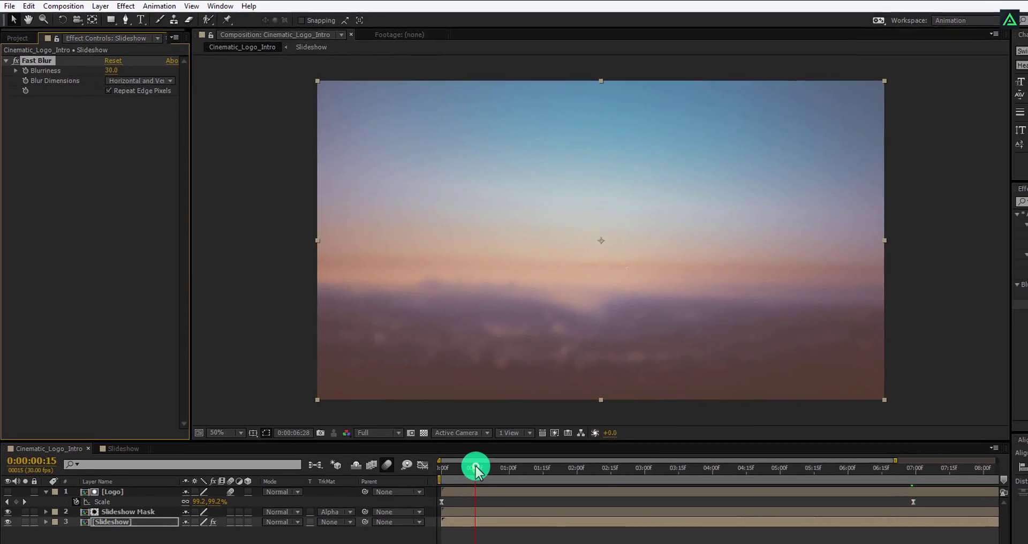
pyautogui.click(458, 437)
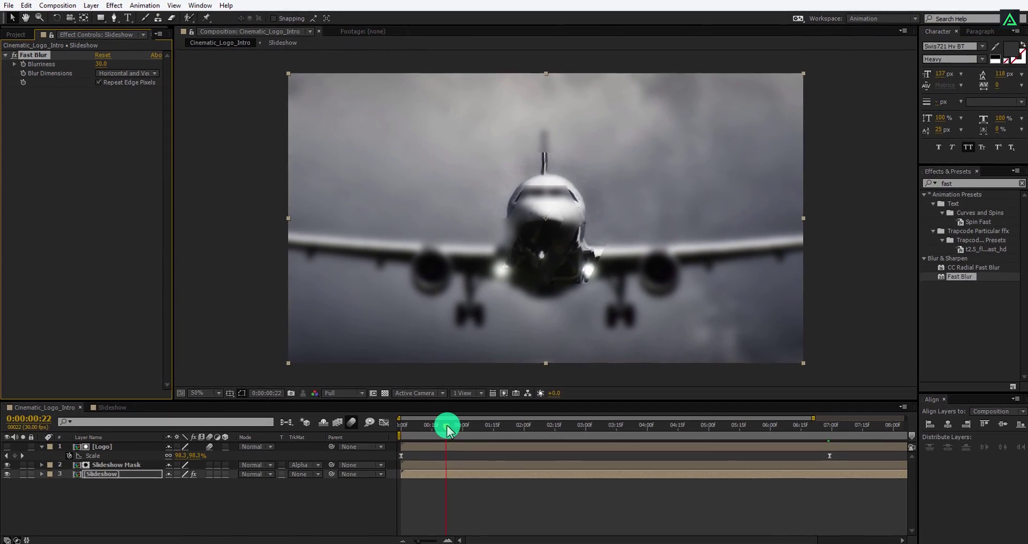
pyautogui.moveTo(447, 430); pyautogui.dragTo(505, 427)
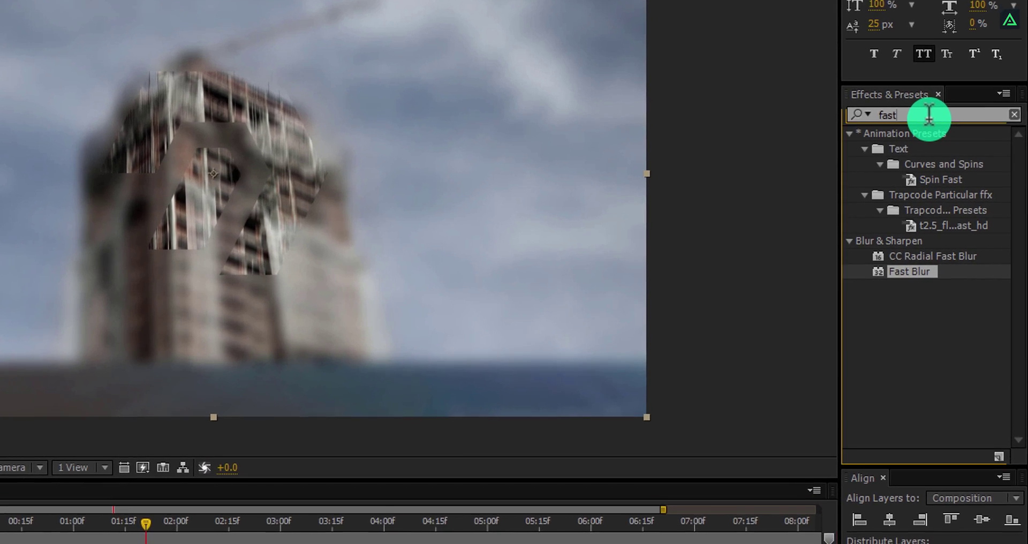
# Apply Hue/Saturation to the blurred Slideshow and raise Master Lightness to 18.
pyautogui.click(954, 156)
pyautogui.write('hue')
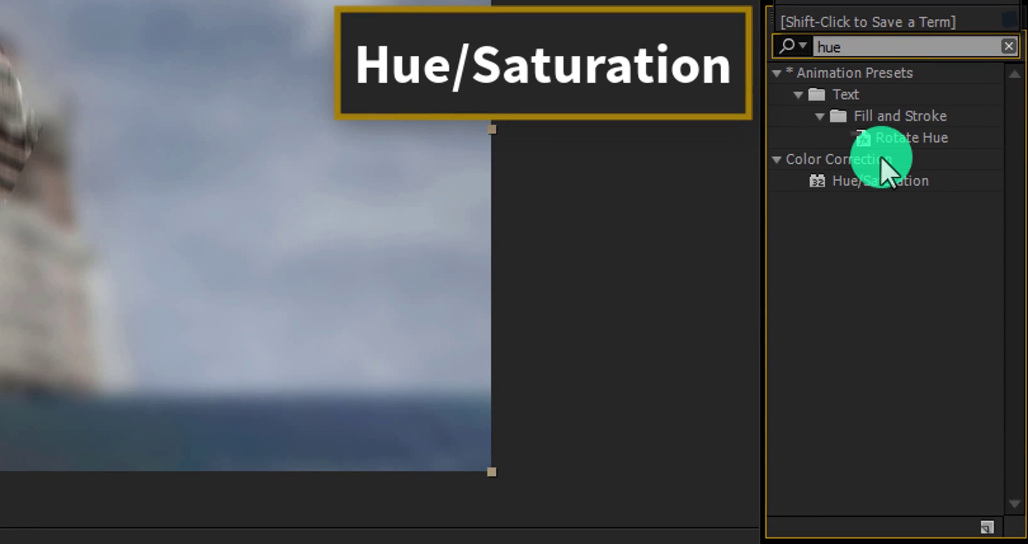
pyautogui.moveTo(866, 188); pyautogui.dragTo(214, 32)
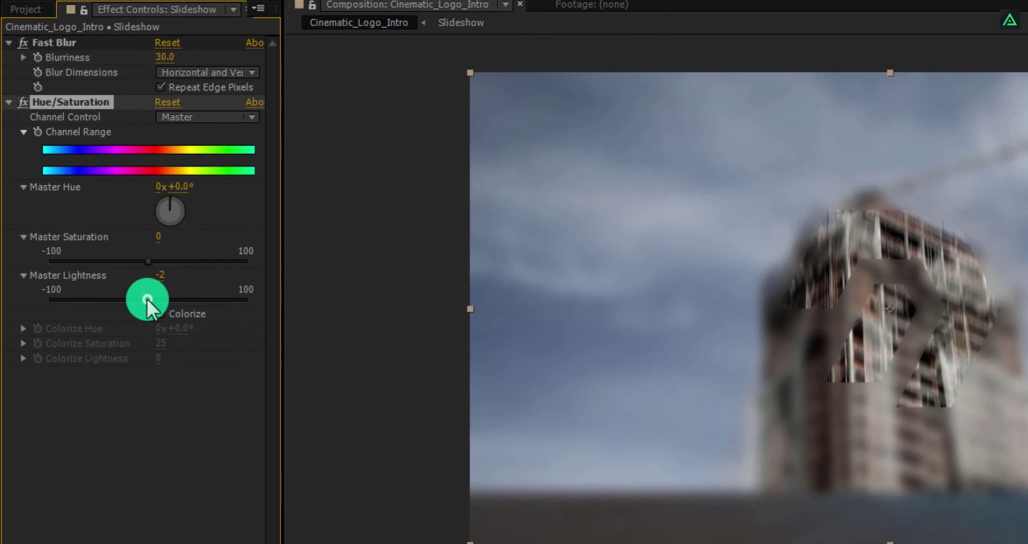
pyautogui.moveTo(147, 297); pyautogui.dragTo(99, 281)
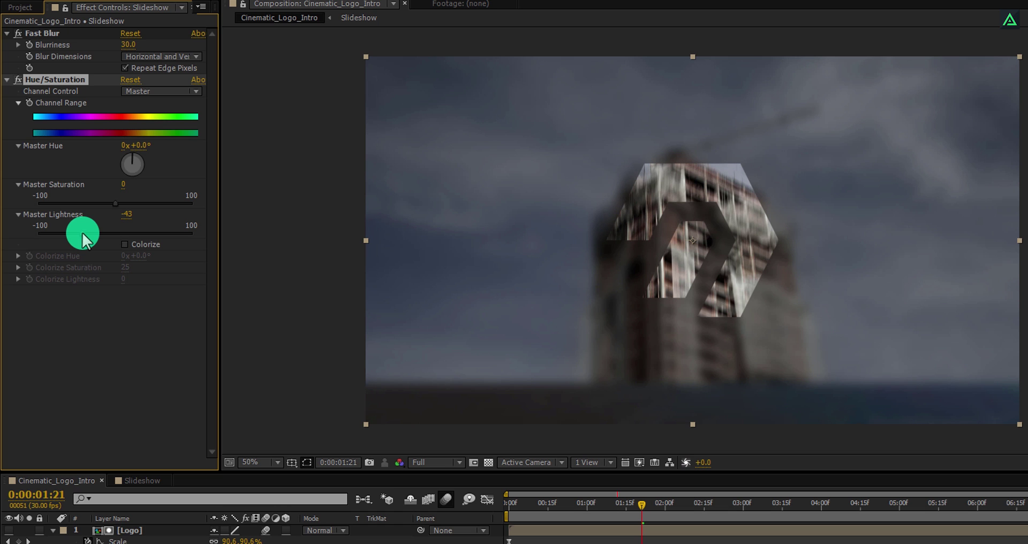
pyautogui.moveTo(88, 236); pyautogui.dragTo(129, 236)
pyautogui.click(422, 356)
pyautogui.moveTo(589, 503); pyautogui.dragTo(689, 496)
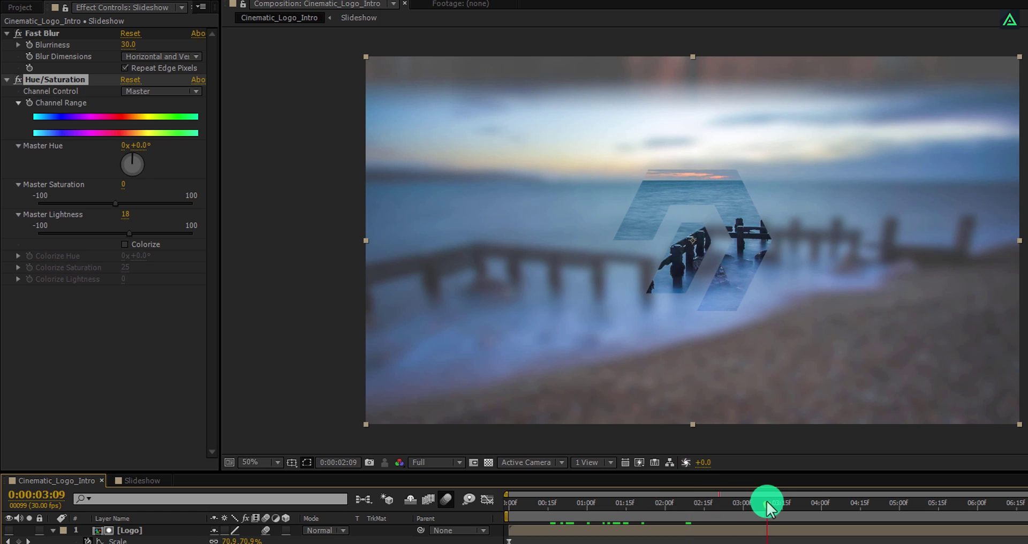
pyautogui.moveTo(766, 501); pyautogui.dragTo(859, 506)
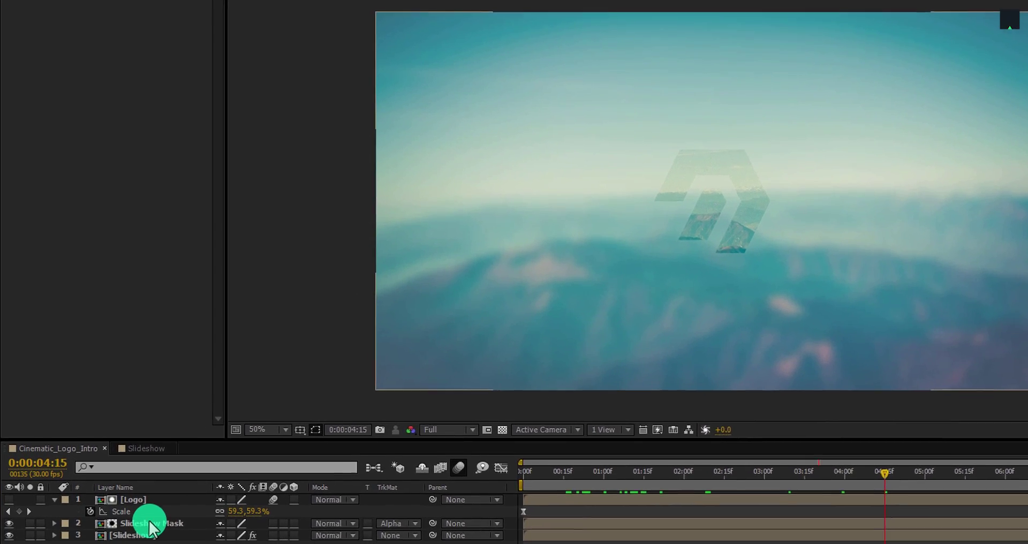
# Add a Drop Shadow layer style to Slideshow Mask with 30% opacity and size 15.
pyautogui.click(142, 487)
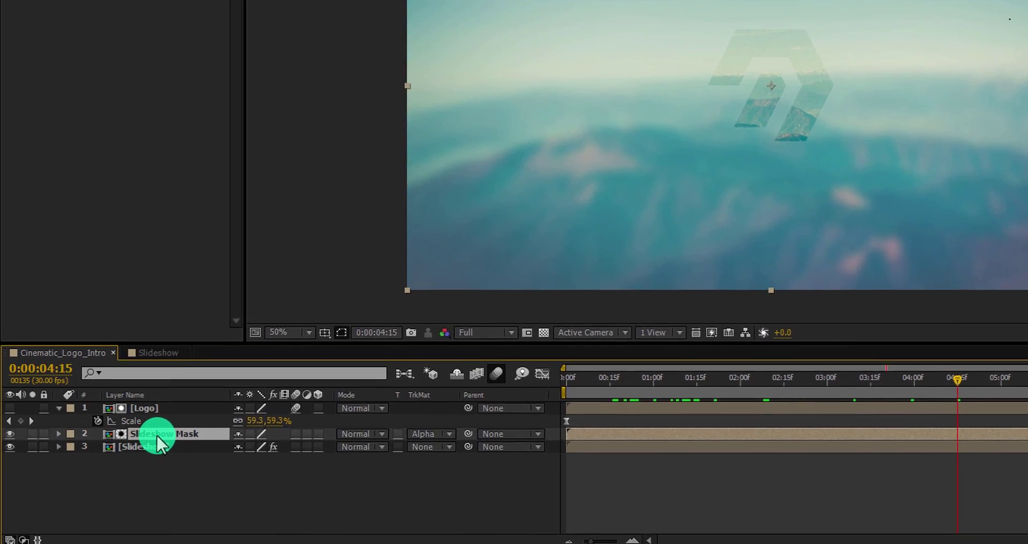
pyautogui.rightClick(155, 453)
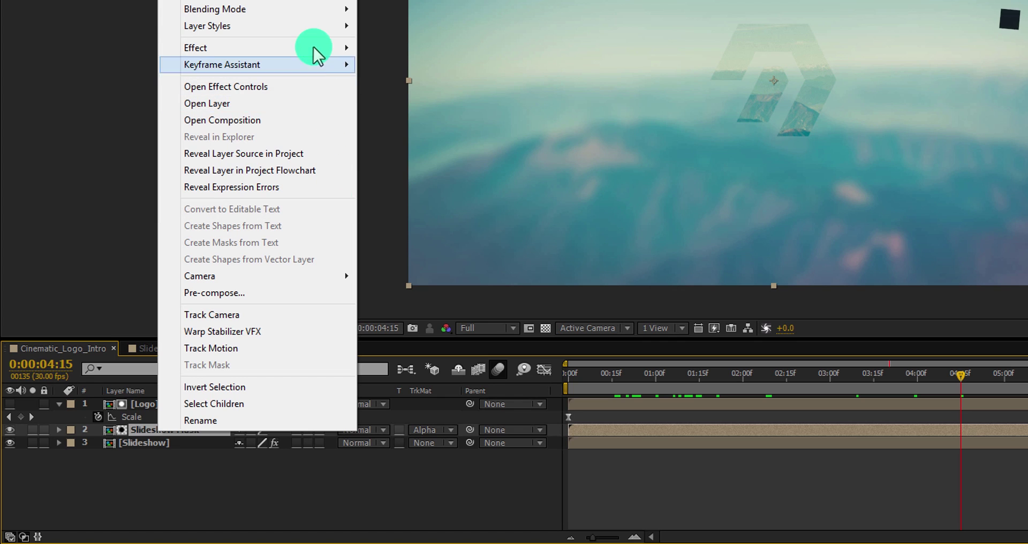
pyautogui.moveTo(314, 28)
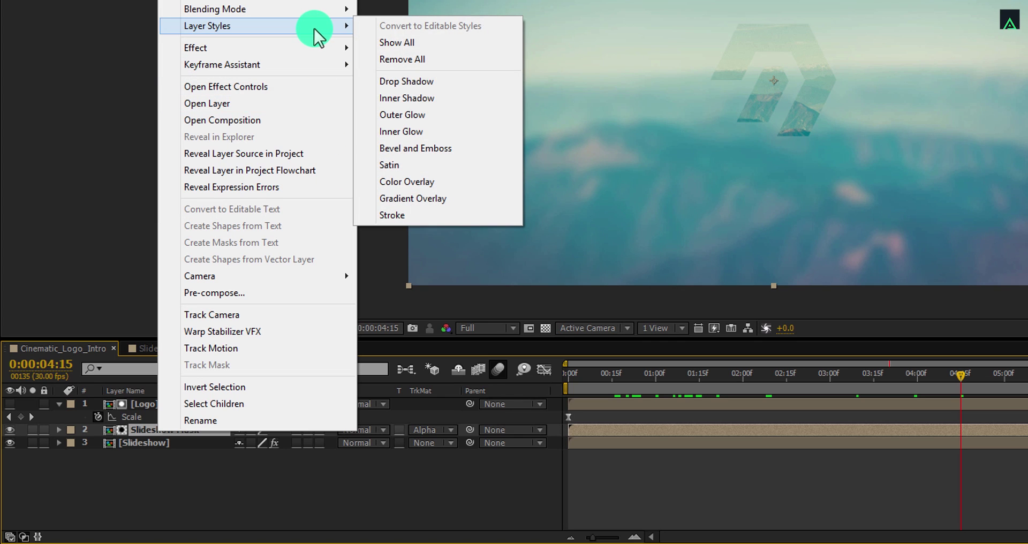
pyautogui.click(427, 86)
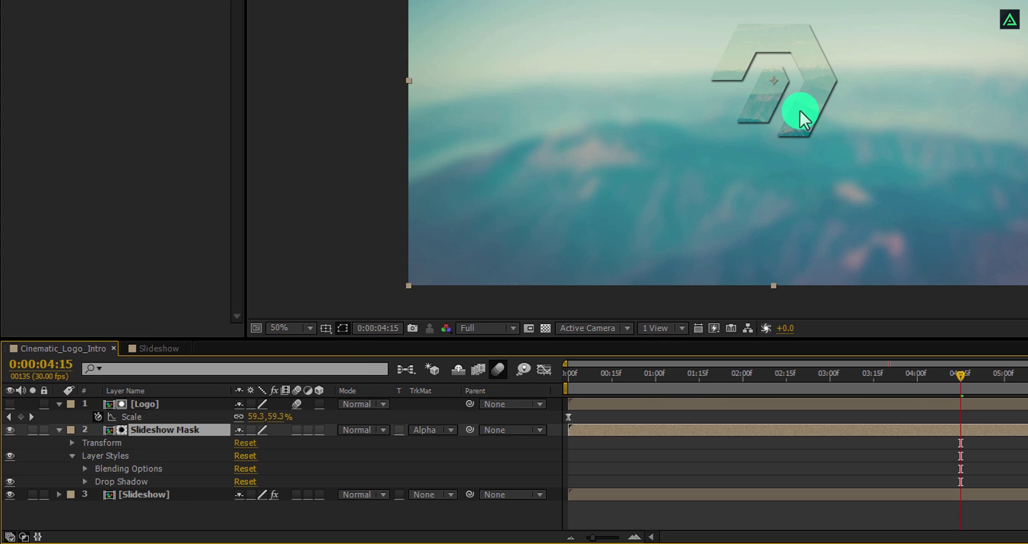
pyautogui.scroll(2, 795, 111)
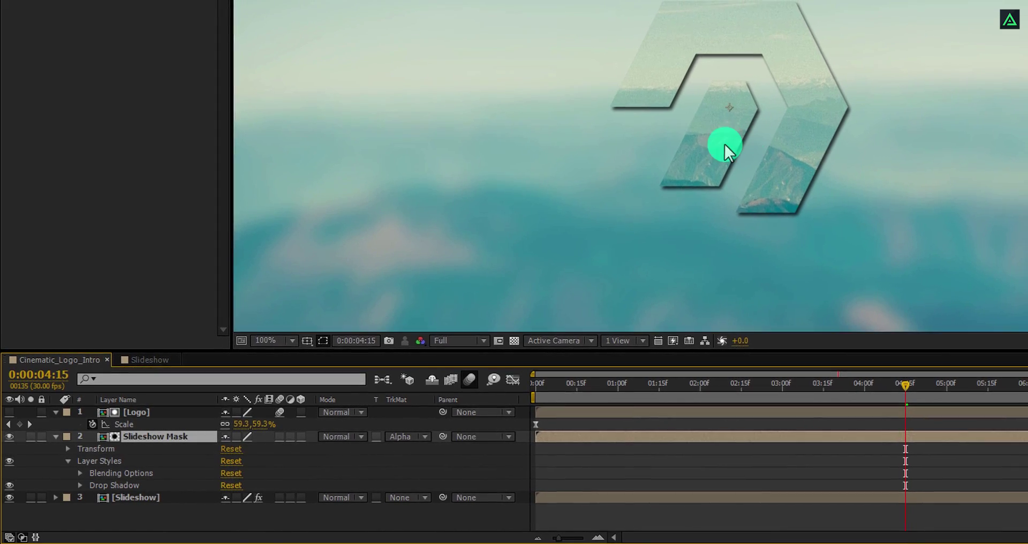
pyautogui.click(78, 484)
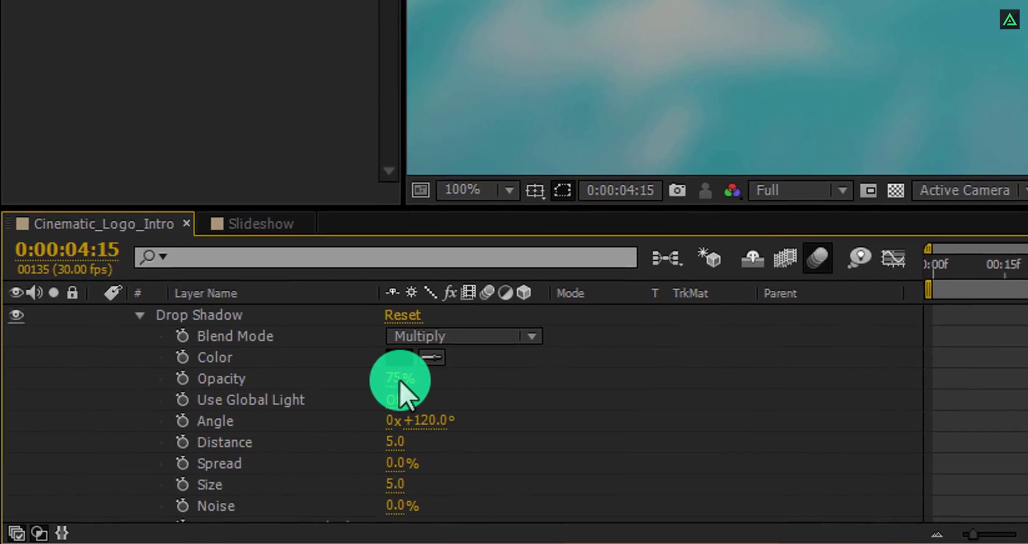
pyautogui.click(354, 397)
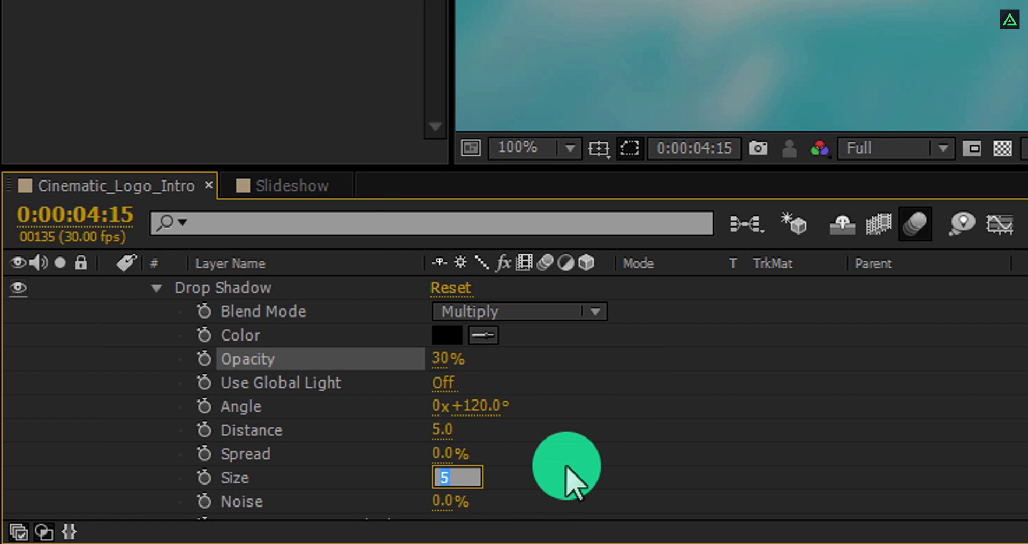
pyautogui.write('15')
pyautogui.press('Return')
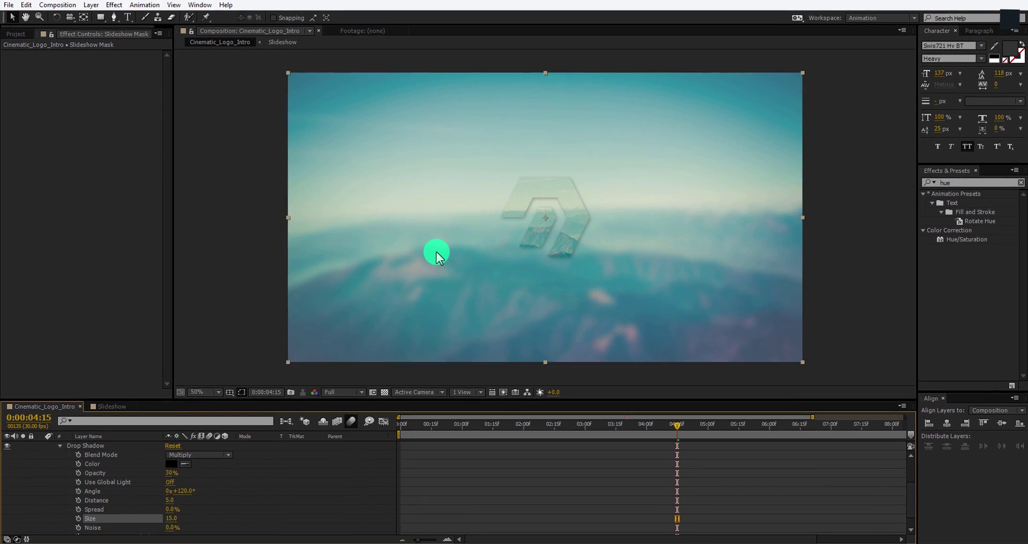
# Apply Hue/Saturation to Slideshow Mask with Master Lightness -16 and Master Saturation 25.
pyautogui.scroll(3, 116, 456)
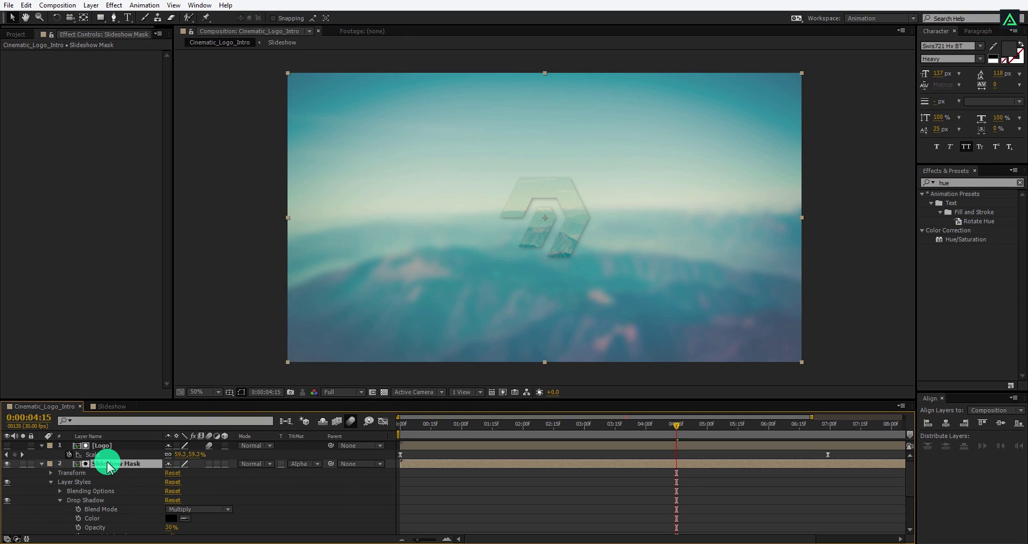
pyautogui.doubleClick(959, 240)
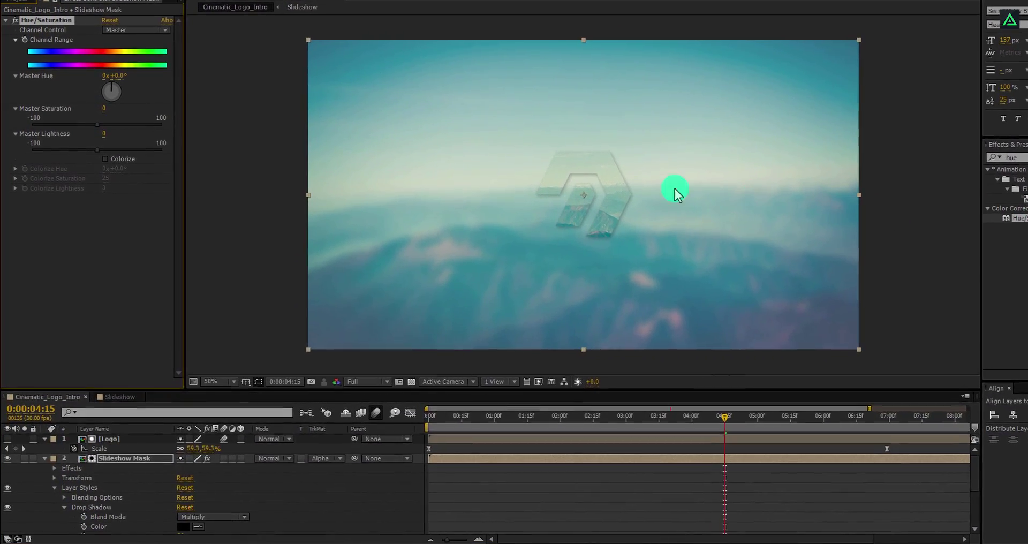
pyautogui.moveTo(97, 149); pyautogui.dragTo(87, 150)
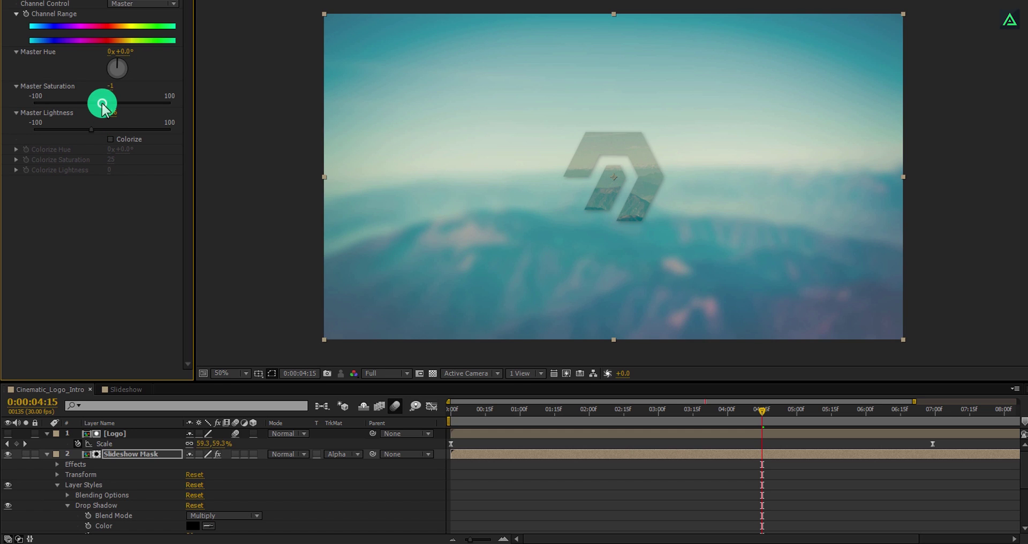
pyautogui.moveTo(102, 103); pyautogui.dragTo(114, 124)
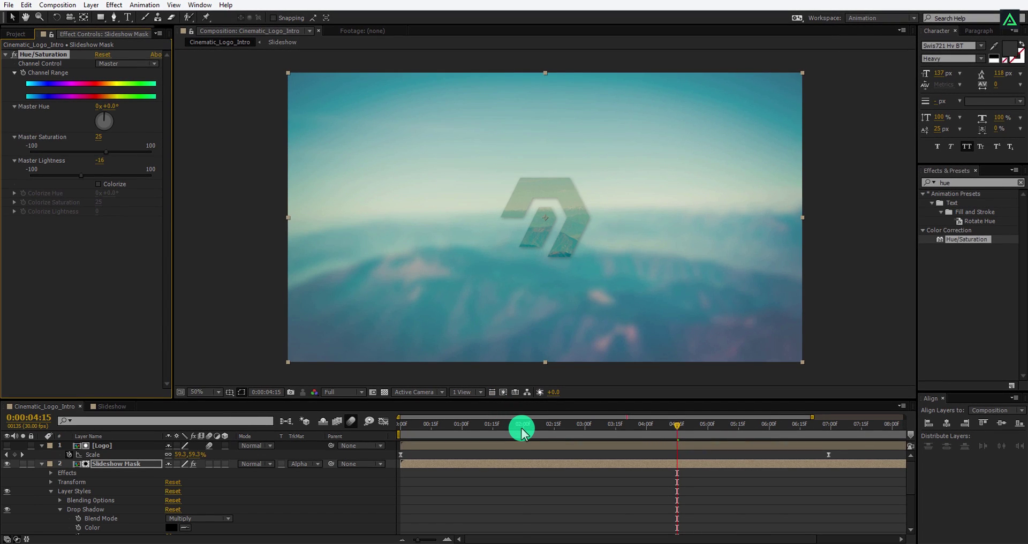
pyautogui.moveTo(522, 428); pyautogui.dragTo(787, 428)
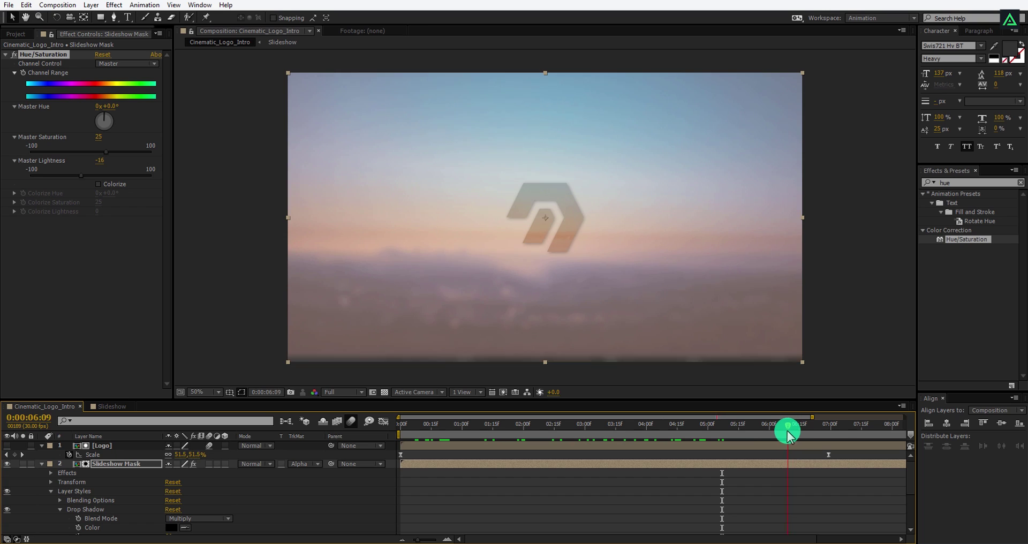
# Duplicate the Logo layer and pre-compose the copy into a new Logo Reveal composition.
pyautogui.press("'")
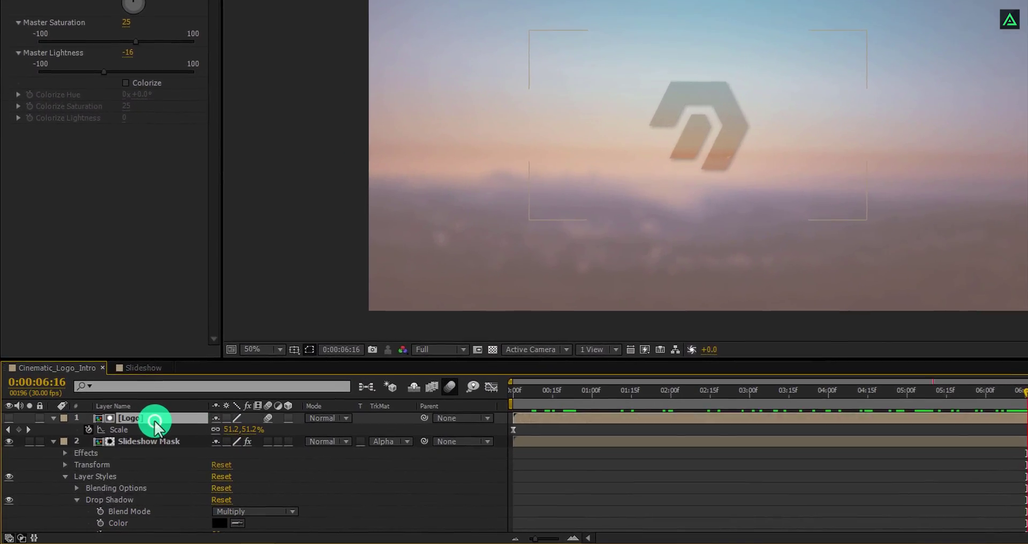
pyautogui.click(146, 428)
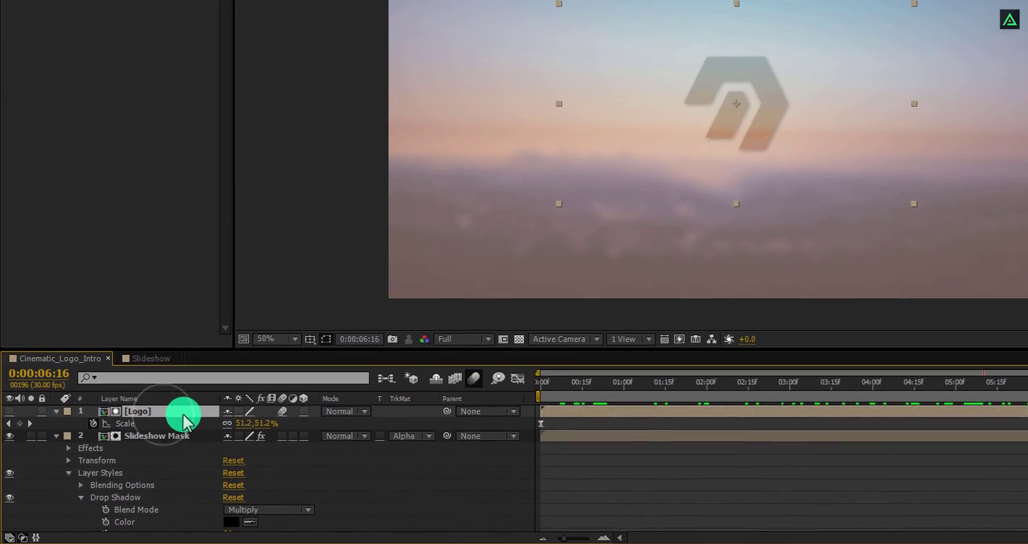
pyautogui.hotkey('ctrl', 'd')
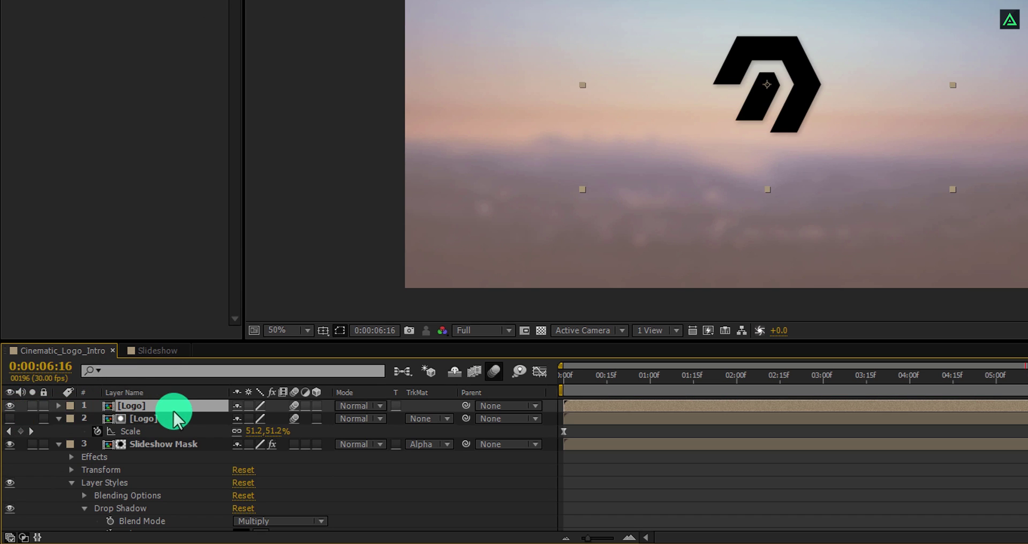
pyautogui.rightClick(159, 407)
pyautogui.click(214, 268)
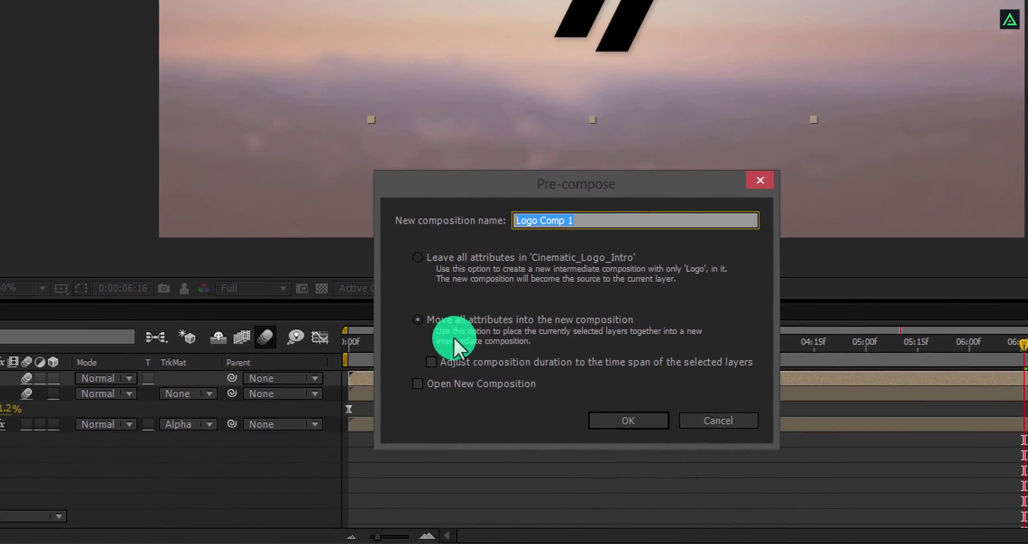
pyautogui.click(613, 224)
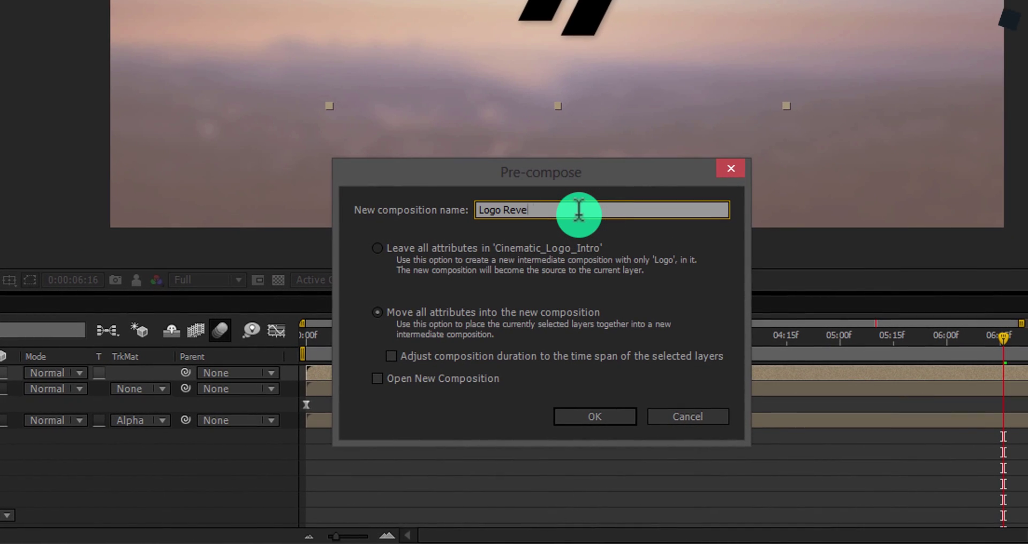
pyautogui.click(574, 417)
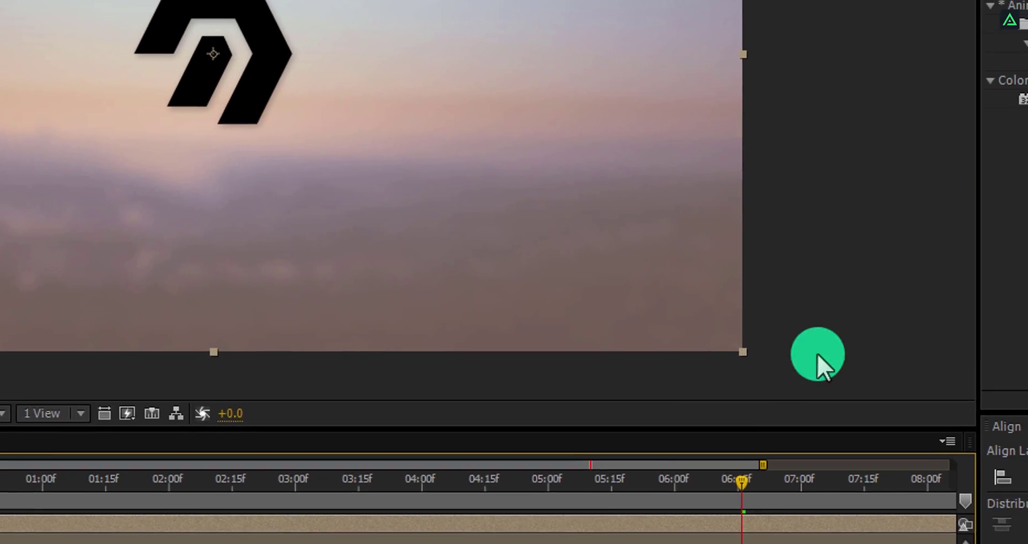
# Apply CC Light Wipe to Logo Reveal with Reverse Transition on and Completion 100%.
pyautogui.click(941, 9)
pyautogui.write('hue')
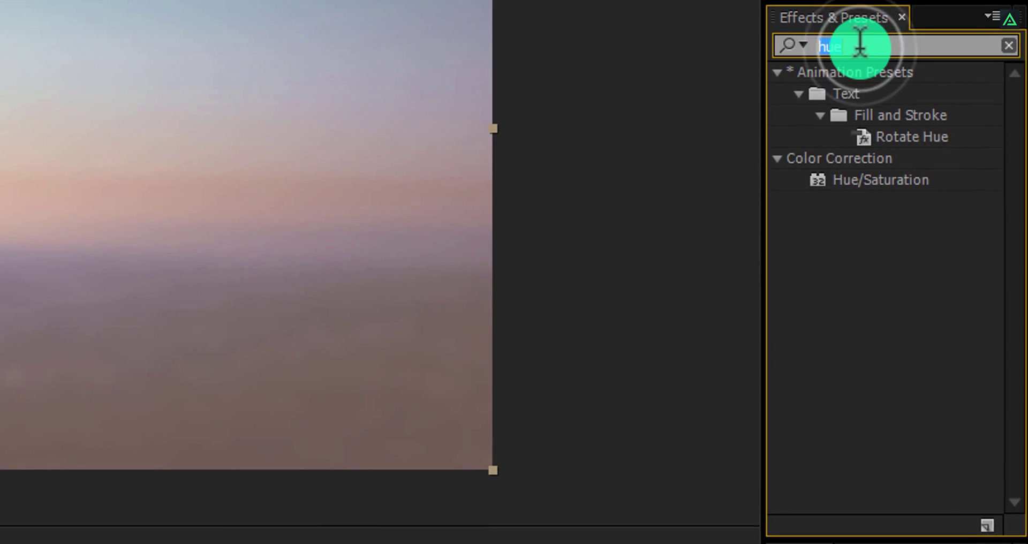
pyautogui.write('light')
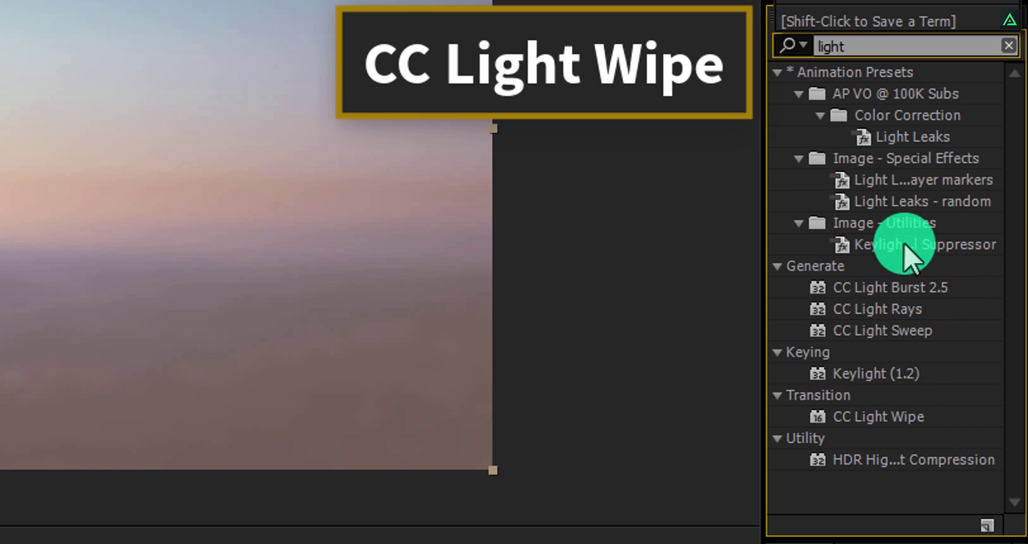
pyautogui.click(874, 420)
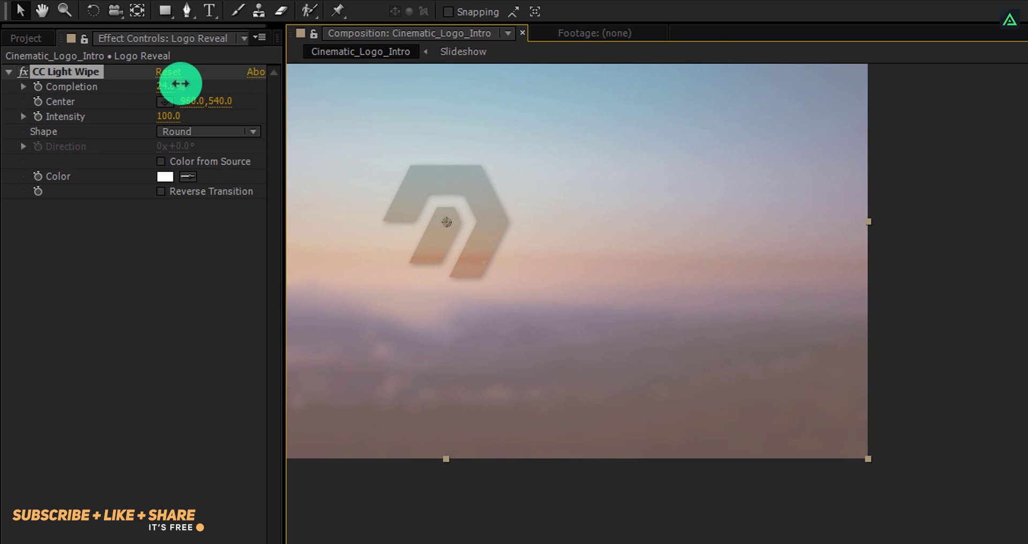
pyautogui.moveTo(181, 84); pyautogui.dragTo(167, 90)
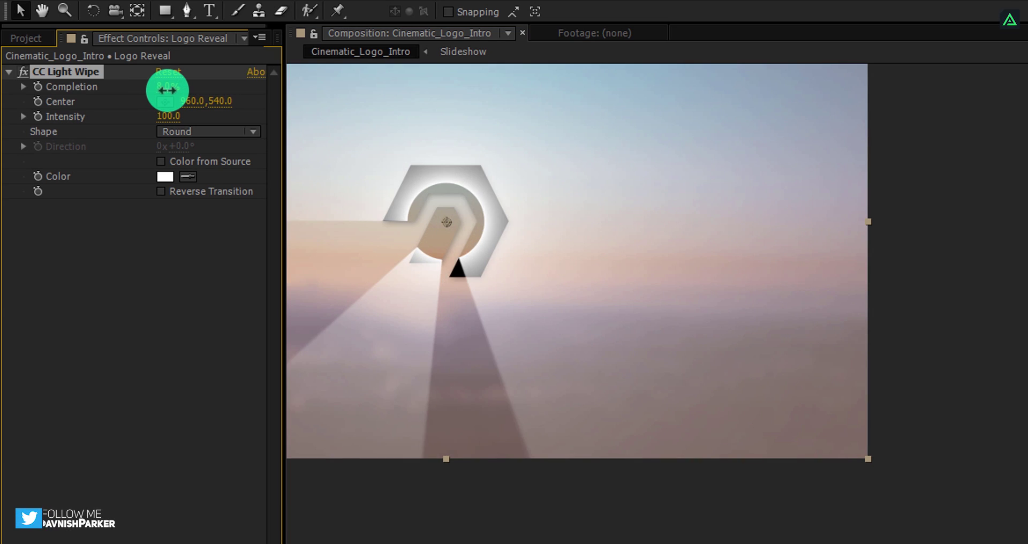
pyautogui.click(161, 191)
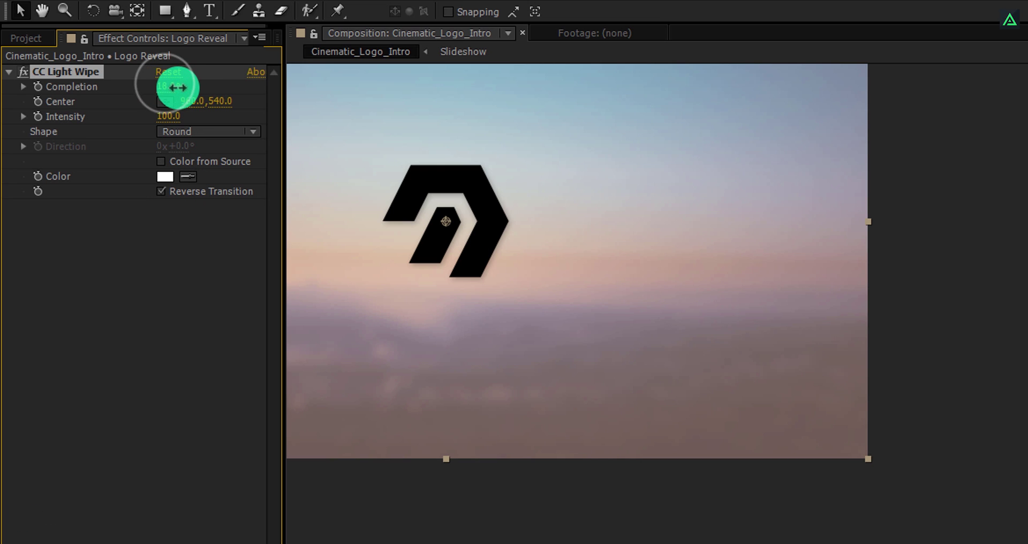
pyautogui.moveTo(216, 90); pyautogui.dragTo(251, 86)
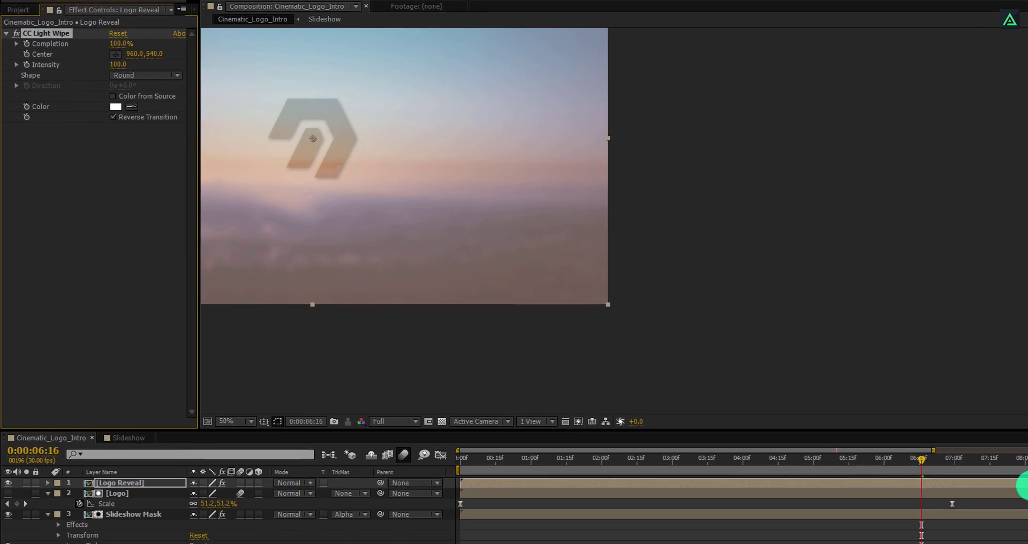
pyautogui.moveTo(475, 184); pyautogui.dragTo(785, 274)
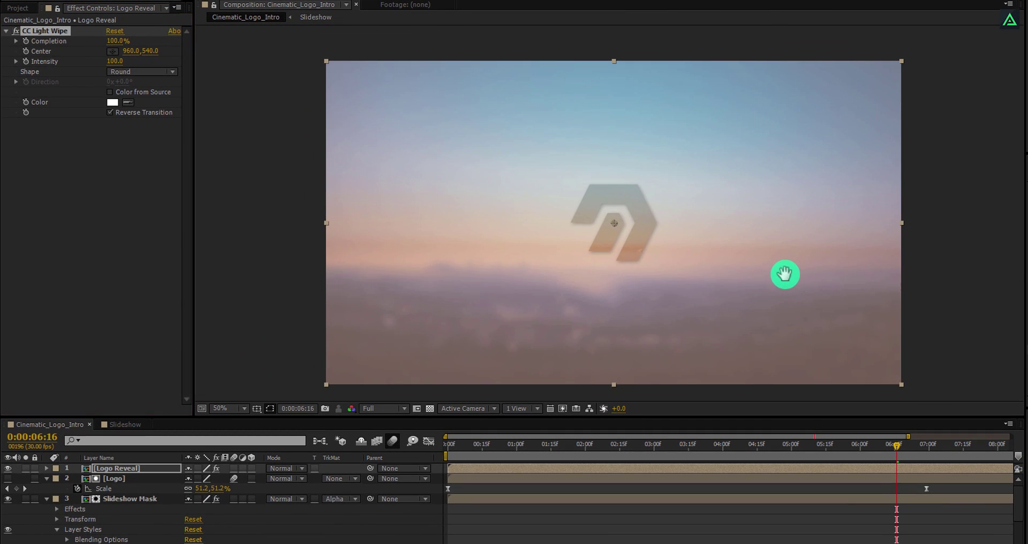
# Keyframe the light wipe Completion from 100% down to 85% at 7:06 so the logo turns solid black.
pyautogui.moveTo(883, 451)
pyautogui.mouseDown()
pyautogui.moveTo(853, 448)
pyautogui.moveTo(896, 456)
pyautogui.mouseUp()
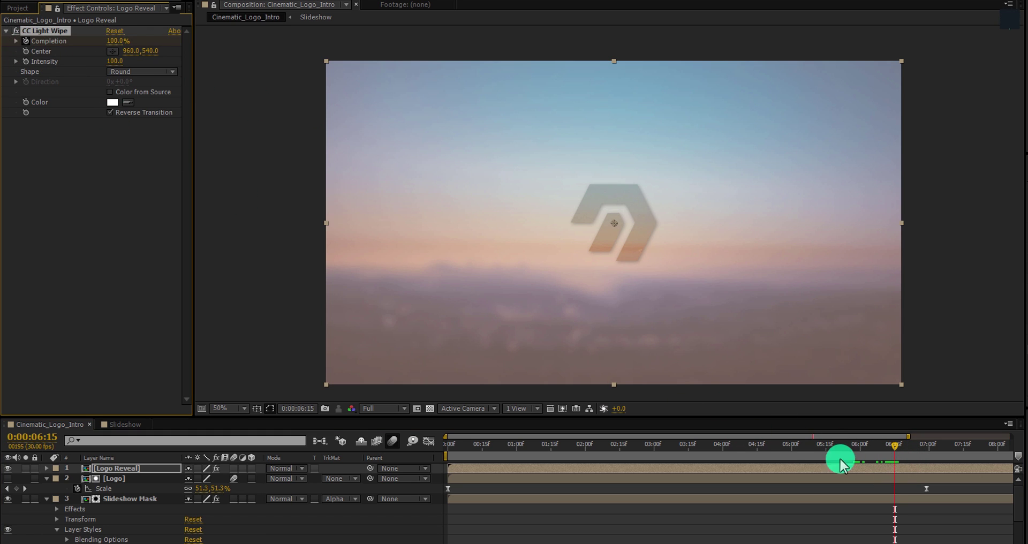
pyautogui.moveTo(912, 455); pyautogui.dragTo(927, 455)
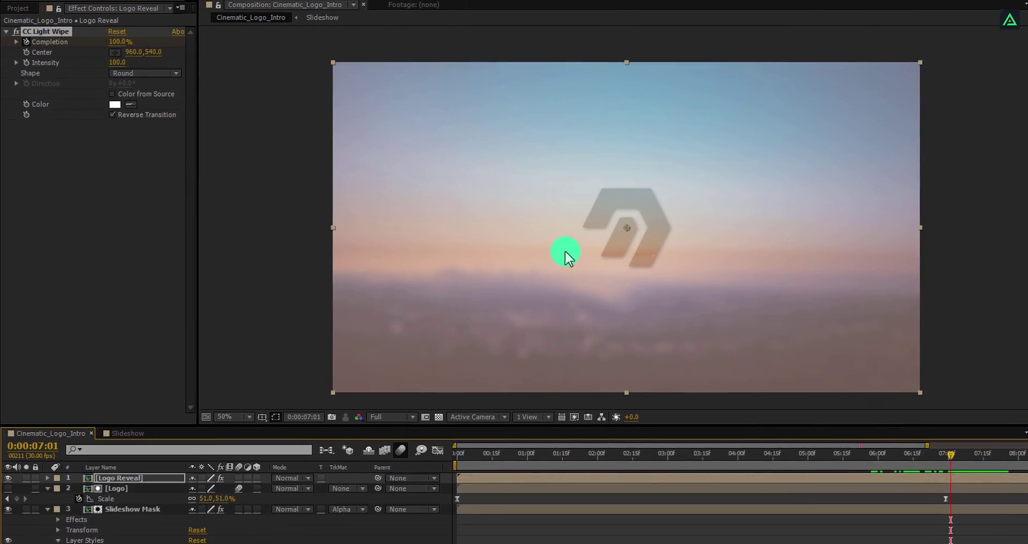
pyautogui.moveTo(129, 45); pyautogui.dragTo(120, 43)
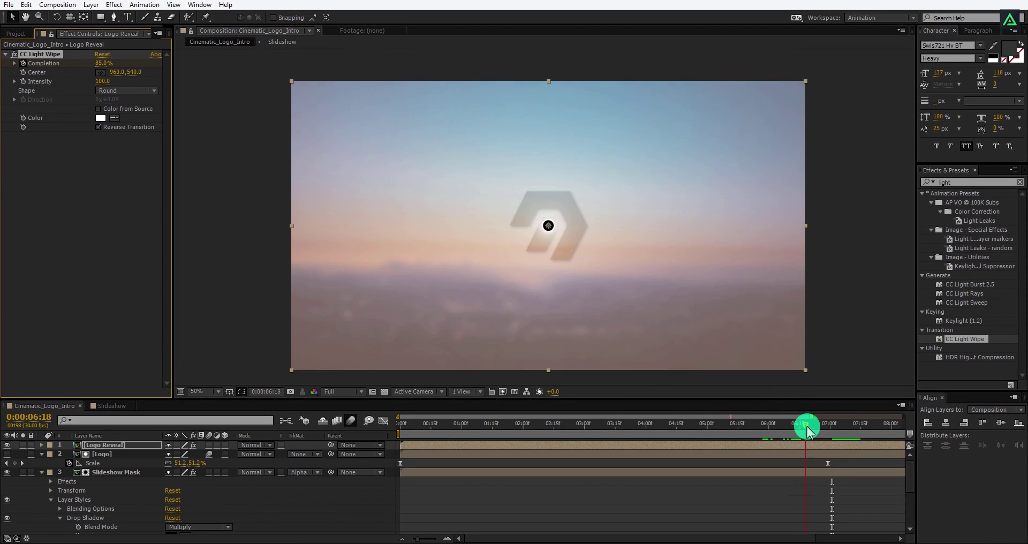
pyautogui.moveTo(807, 426); pyautogui.dragTo(830, 430)
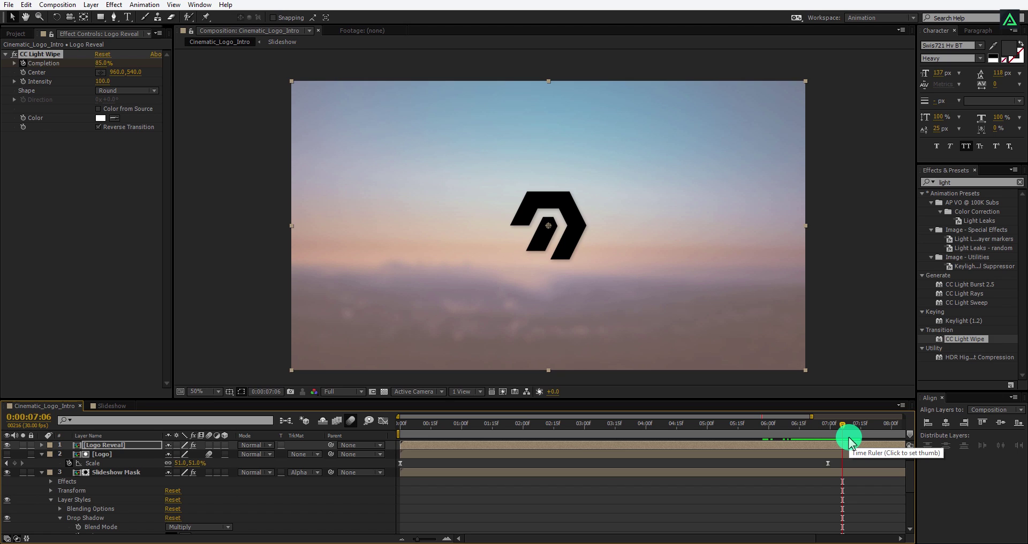
# Apply Easy Ease to the Completion keyframes.
pyautogui.press('u')
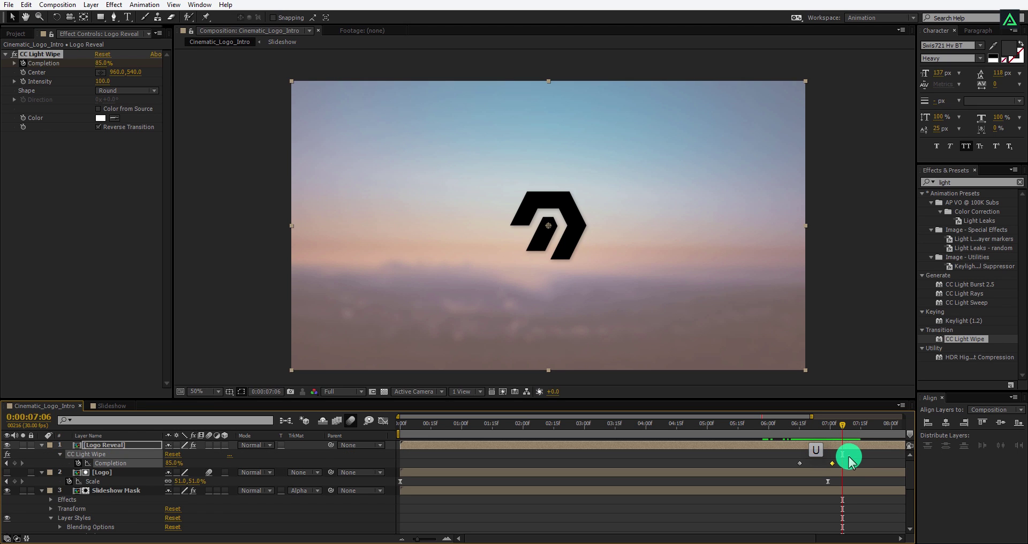
pyautogui.rightClick(797, 465)
pyautogui.moveTo(803, 452)
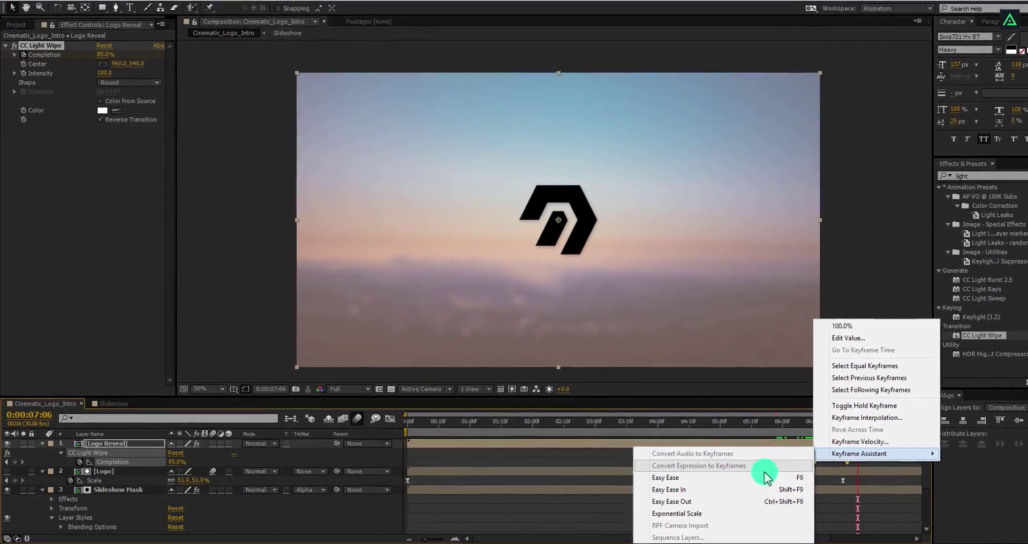
pyautogui.click(753, 478)
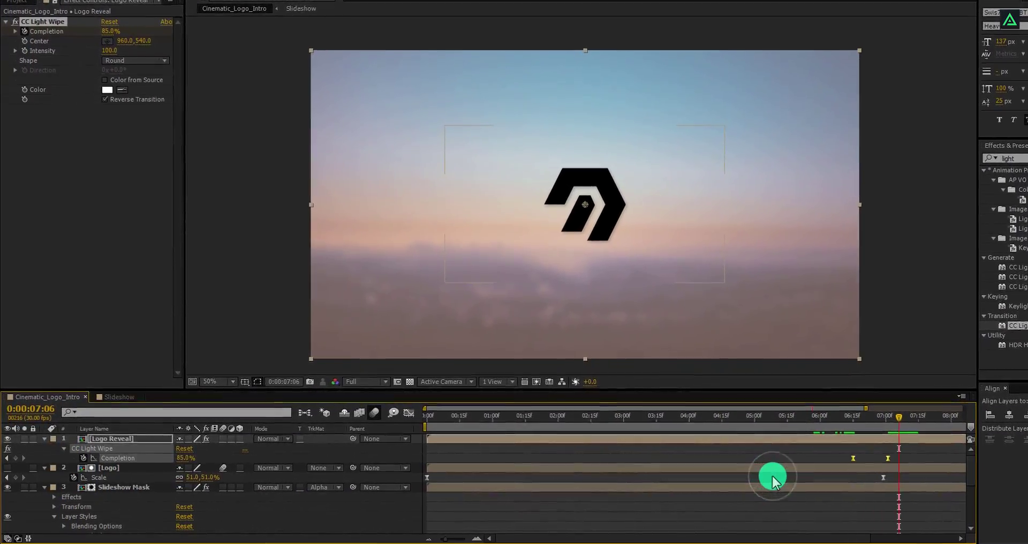
# Check the Completion speed curve, then move a Completion keyframe later so the reveal resolves around 7:08.
pyautogui.click(416, 410)
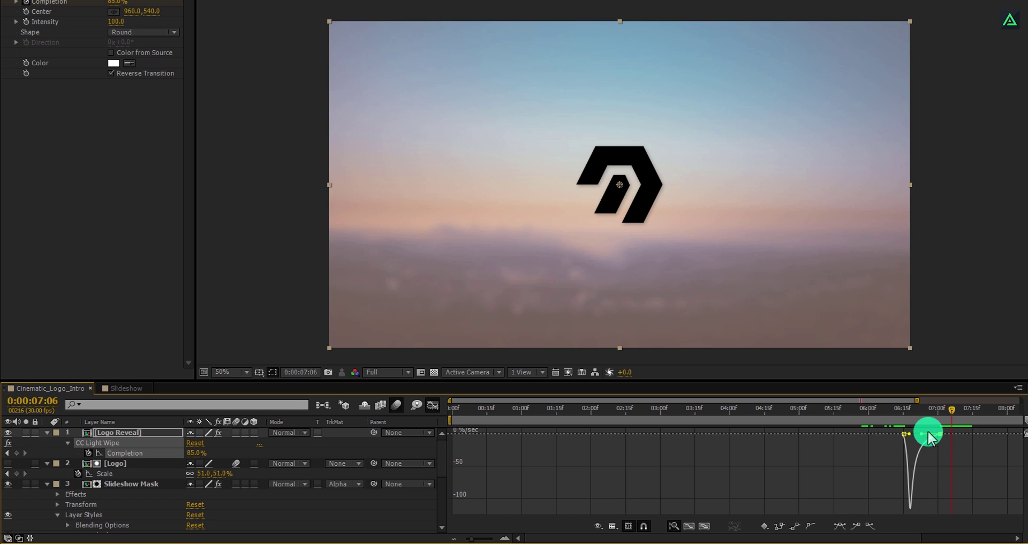
pyautogui.click(437, 412)
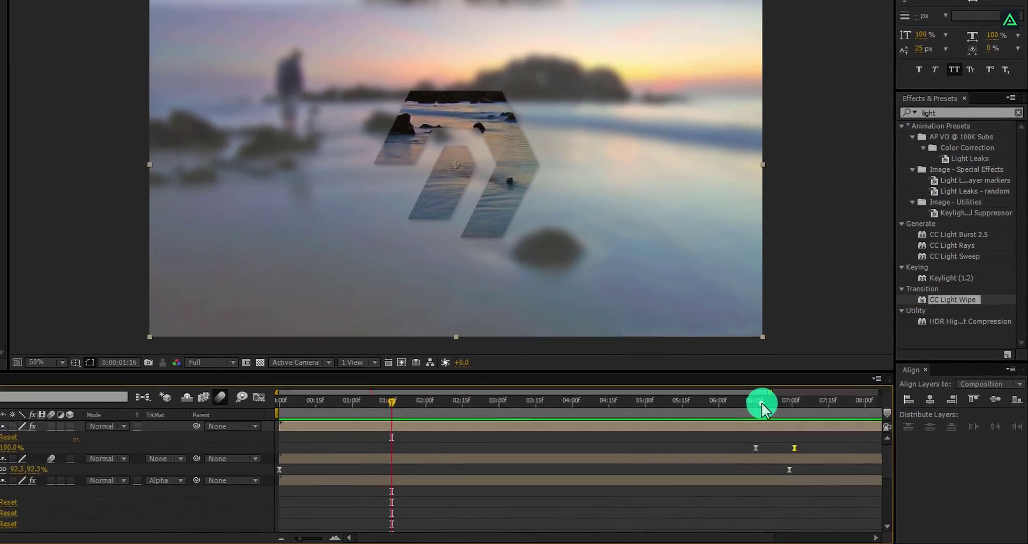
pyautogui.moveTo(761, 403); pyautogui.dragTo(784, 437)
pyautogui.click(755, 423)
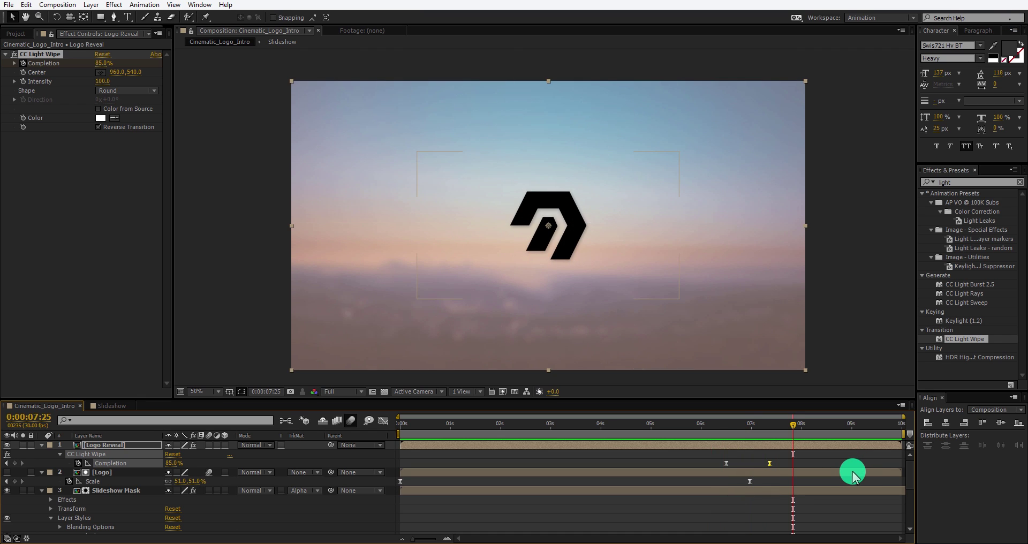
pyautogui.moveTo(722, 424); pyautogui.dragTo(754, 433)
pyautogui.moveTo(771, 469); pyautogui.dragTo(794, 464)
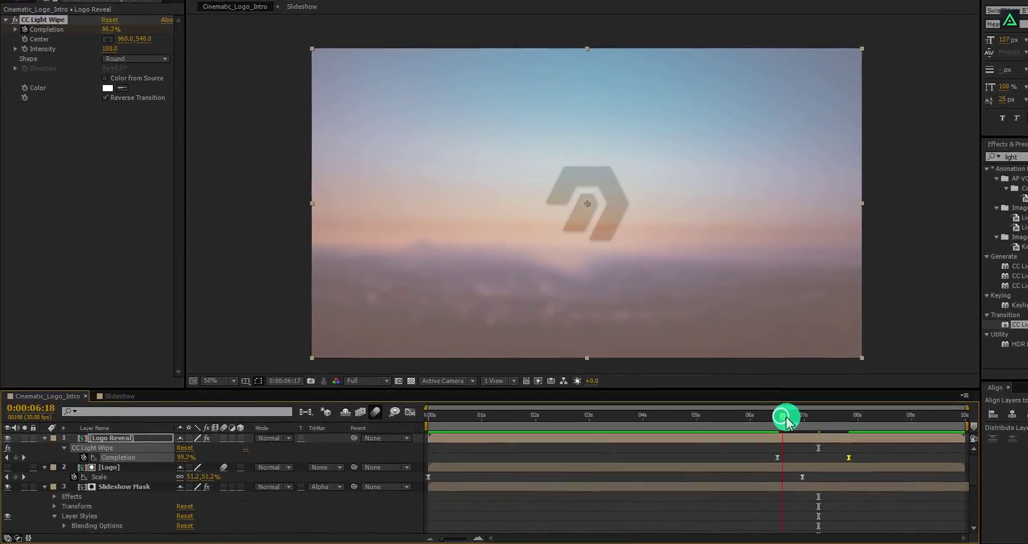
pyautogui.moveTo(784, 420); pyautogui.dragTo(835, 443)
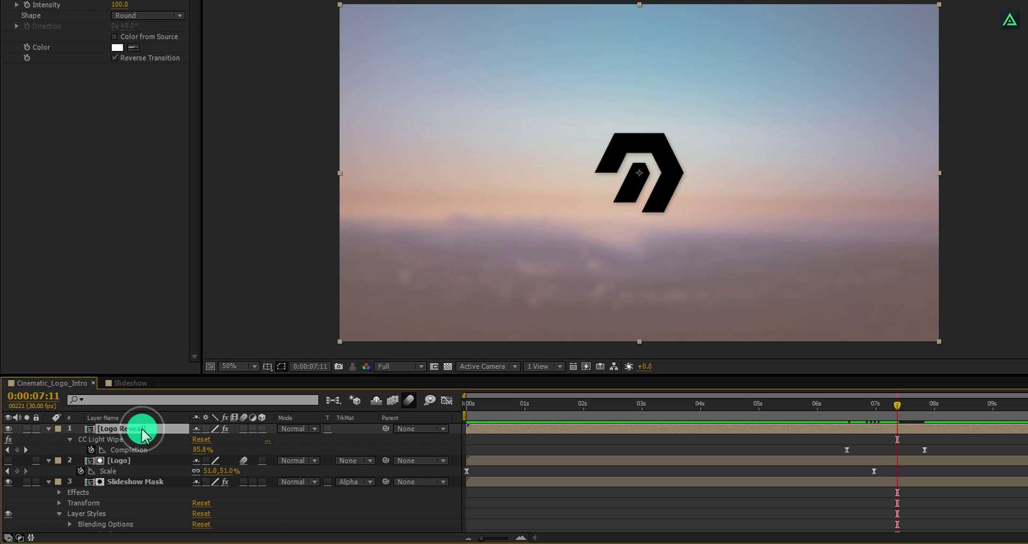
# Collapse all layers' shown properties and deselect every layer.
pyautogui.hotkey('ctrl', 'a')
pyautogui.press('u')
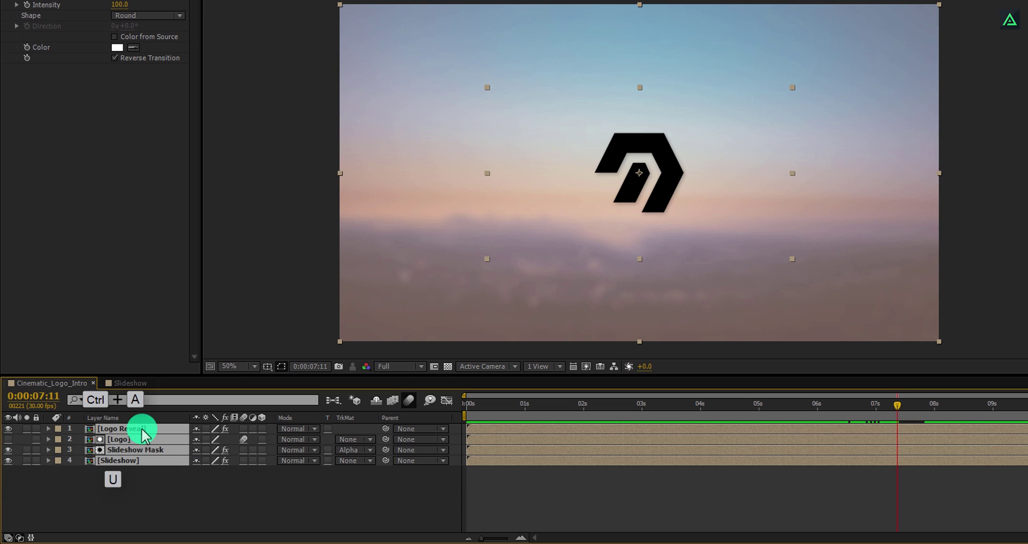
pyautogui.click(159, 481)
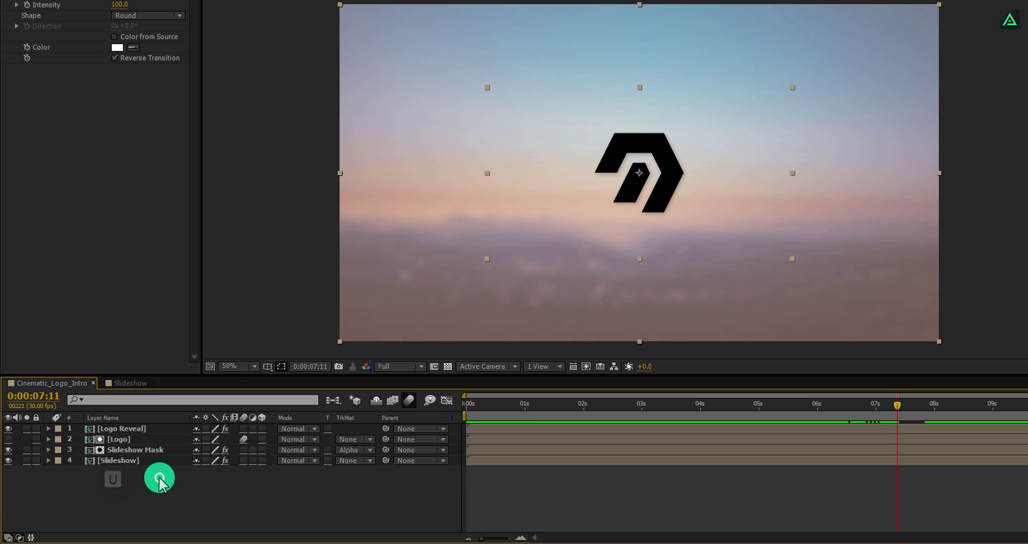
# Create a new dark 1920×1080 solid named Light Leaks.
pyautogui.rightClick(159, 476)
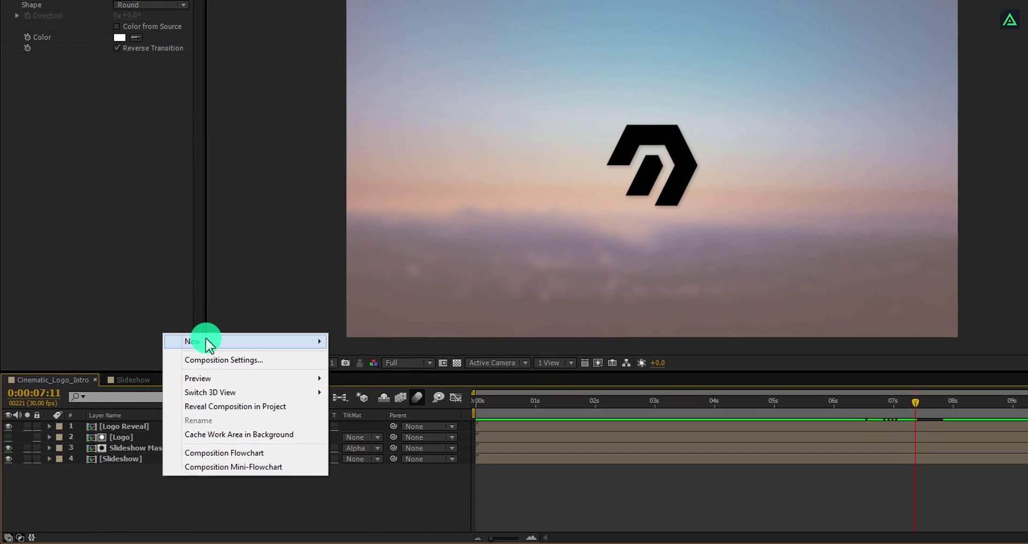
pyautogui.moveTo(200, 339)
pyautogui.click(389, 367)
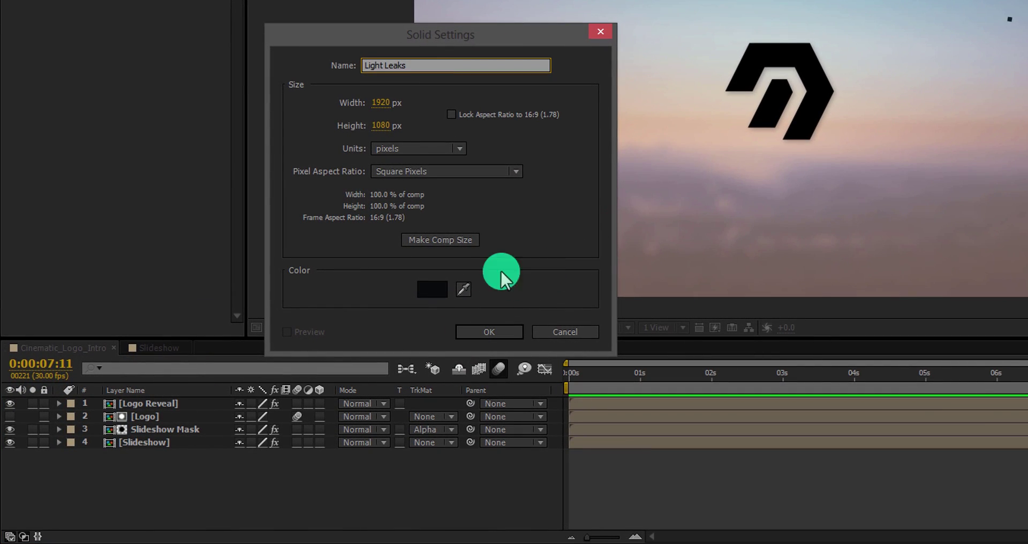
pyautogui.click(473, 333)
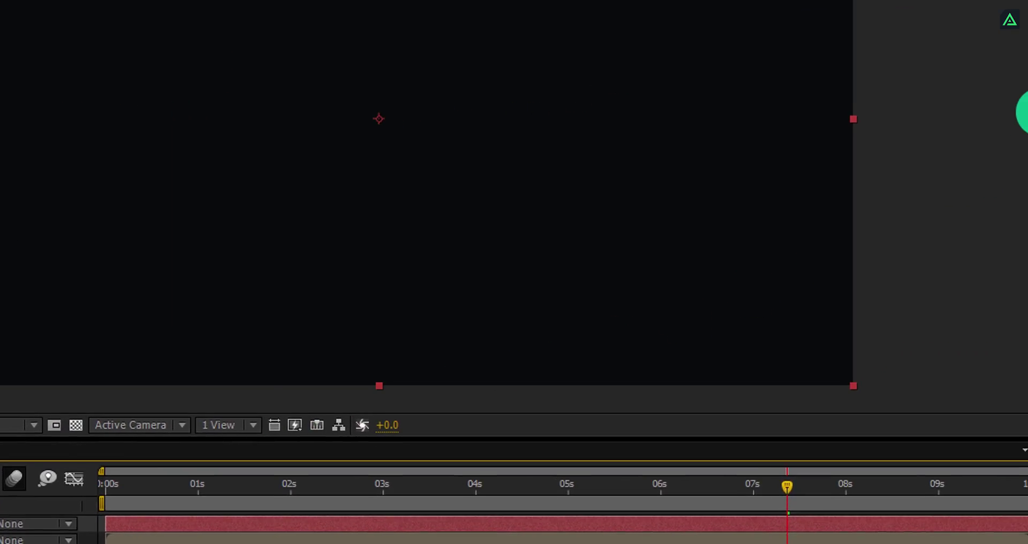
# Apply Fractal Noise to the Light Leaks solid from Effects & Presets.
pyautogui.click(1027, 35)
pyautogui.write('light')
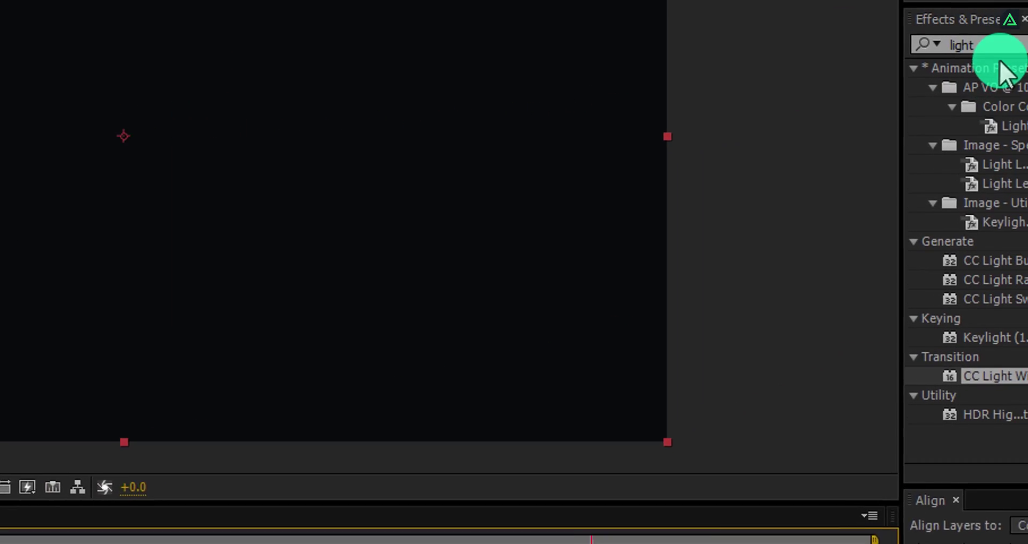
pyautogui.doubleClick(914, 49)
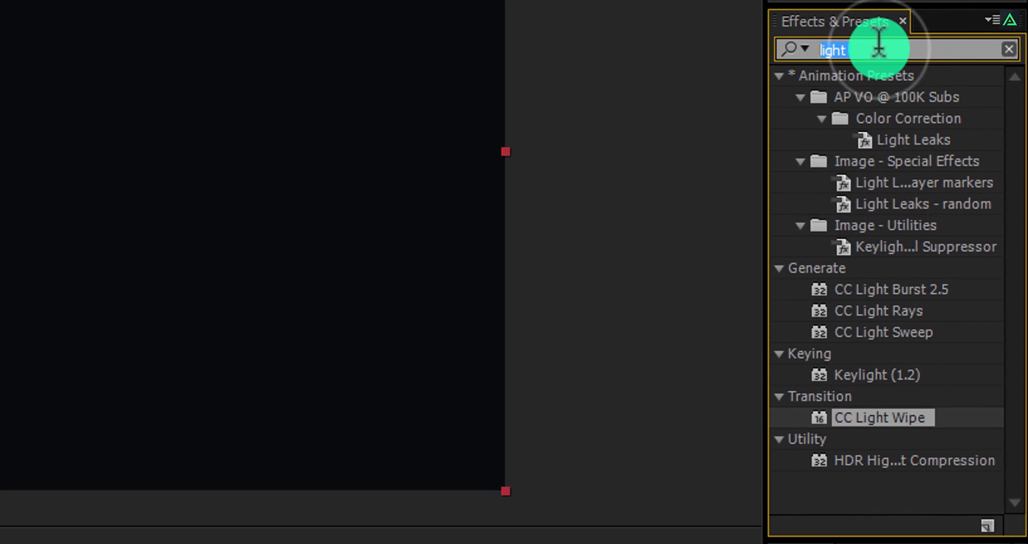
pyautogui.write('fract')
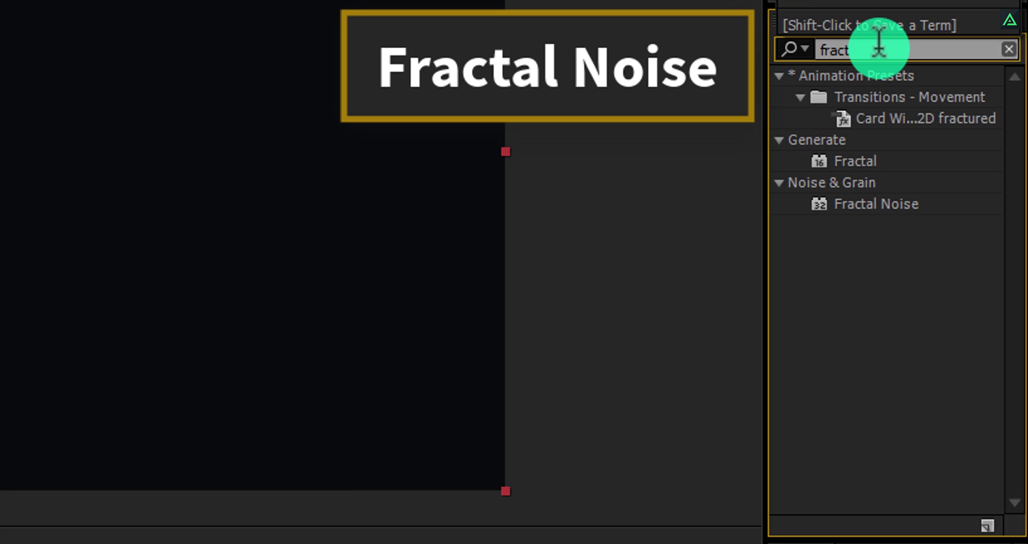
pyautogui.doubleClick(878, 204)
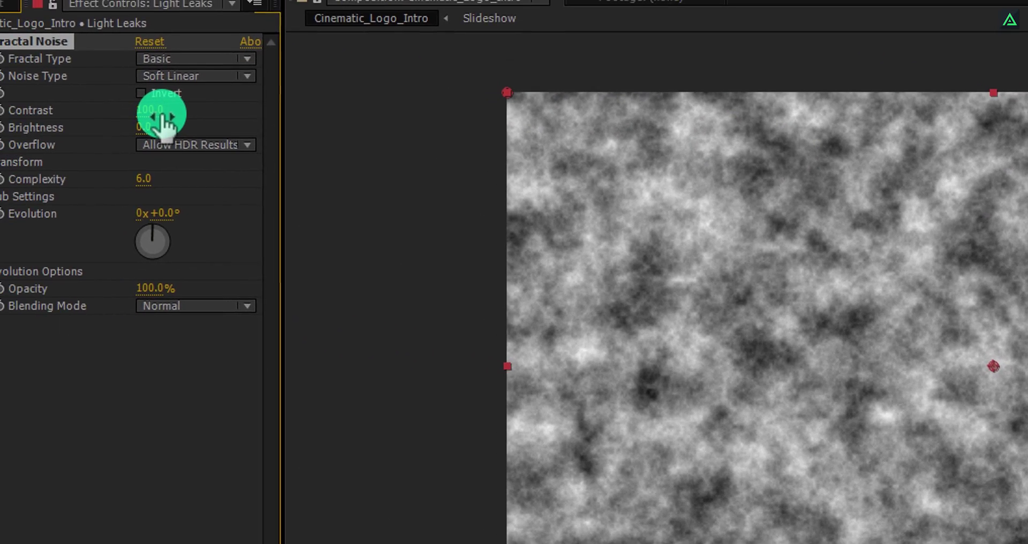
# Set the Fractal Noise Contrast to 300, Brightness to -80 and Complexity to 1.
pyautogui.click(202, 121)
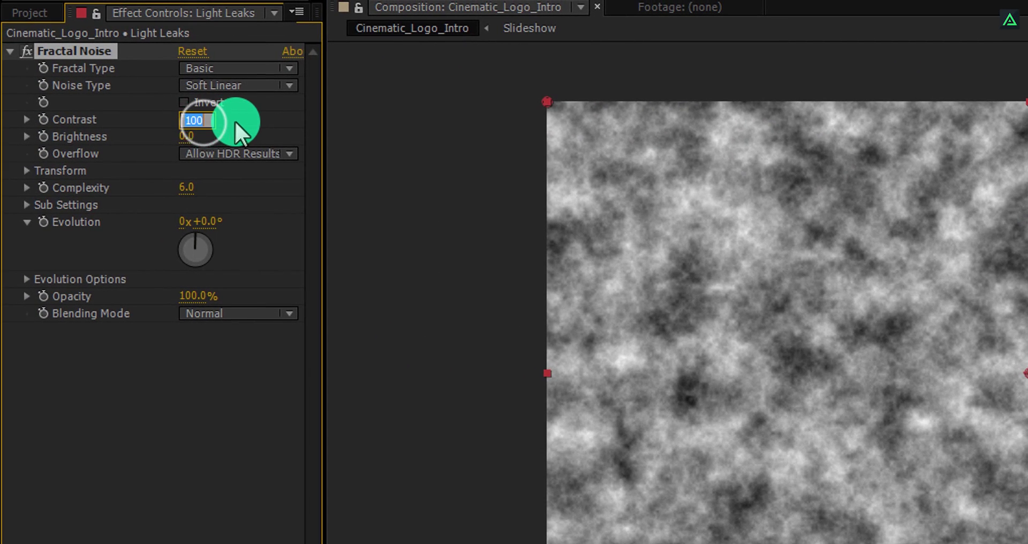
pyautogui.write('300')
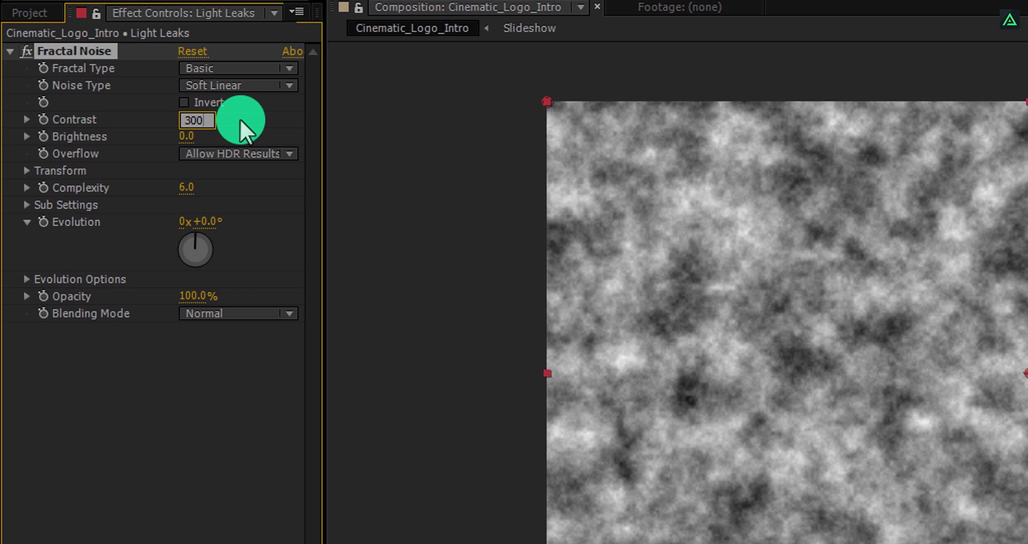
pyautogui.press('Return')
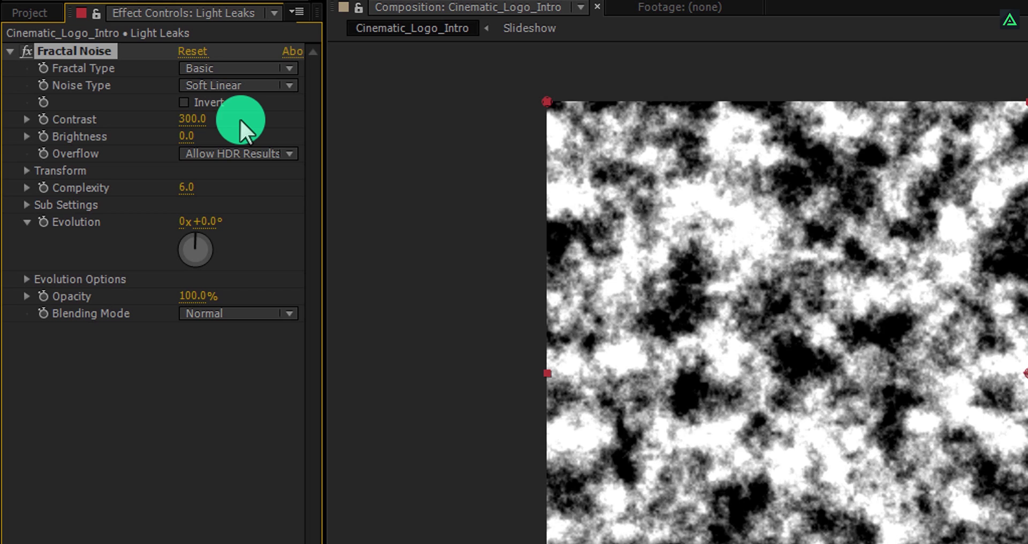
pyautogui.click(188, 136)
pyautogui.write('-80')
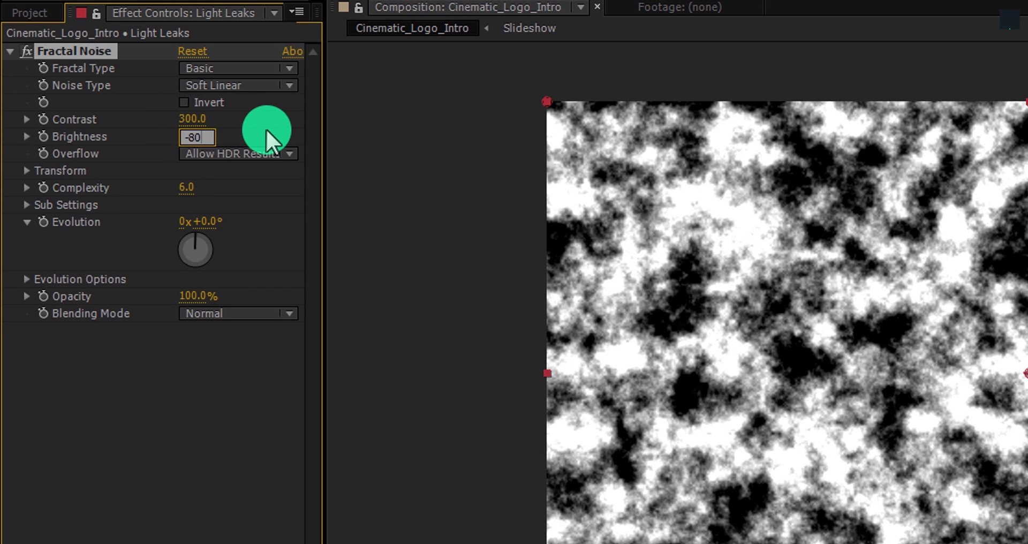
pyautogui.press('Return')
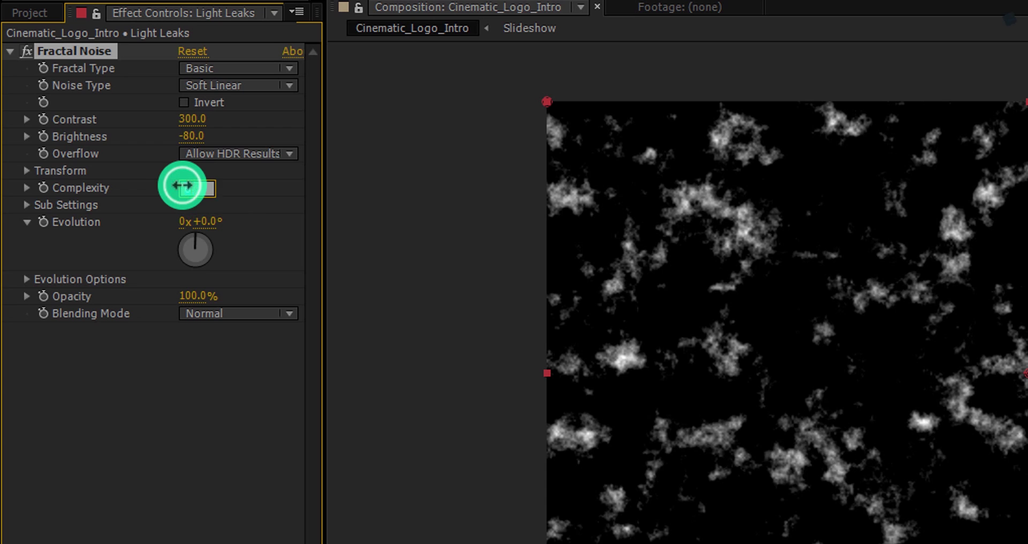
pyautogui.write('1')
pyautogui.press('Return')
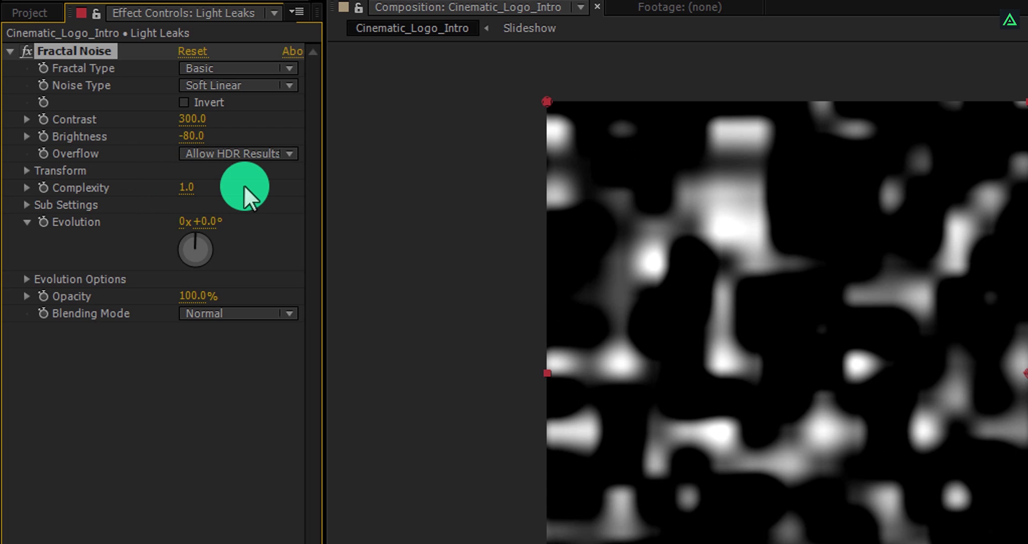
# Set the Fractal Noise Transform Scale to 1500.
pyautogui.click(26, 171)
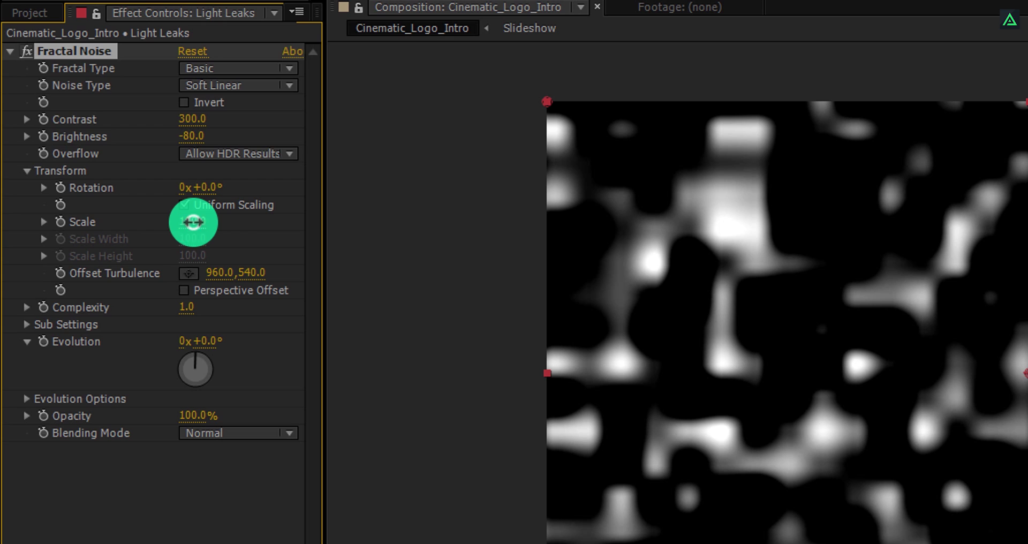
pyautogui.click(193, 222)
pyautogui.write('1500')
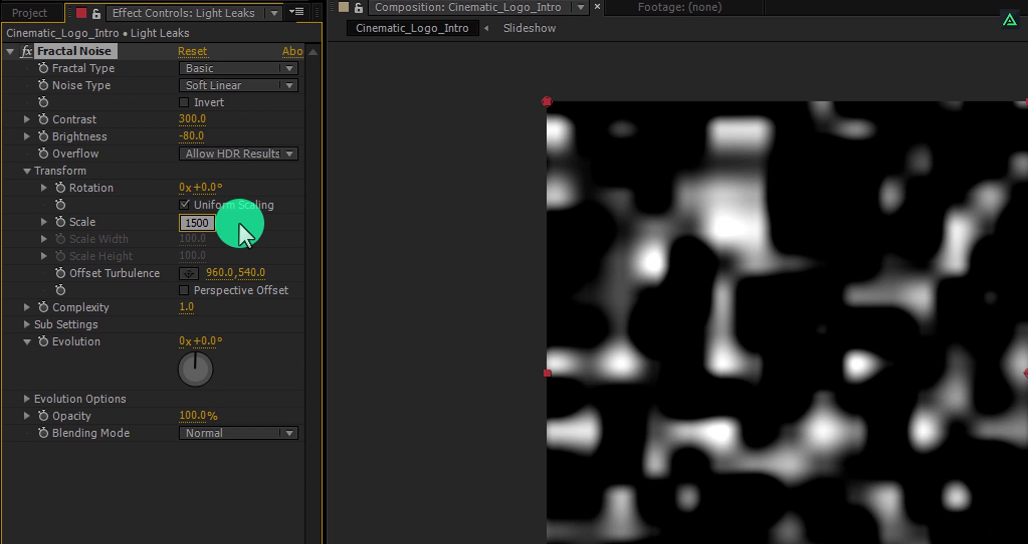
pyautogui.press('Return')
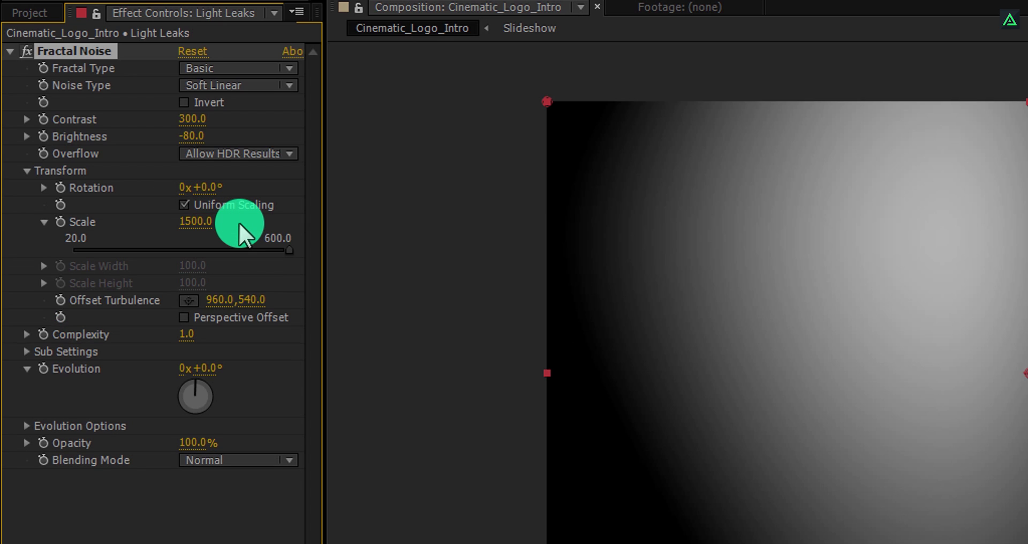
# Give the Fractal Noise Evolution a time*120 expression and move the playhead to 5 seconds.
pyautogui.keyDown('alt'); pyautogui.click(44, 368); pyautogui.keyUp('alt')
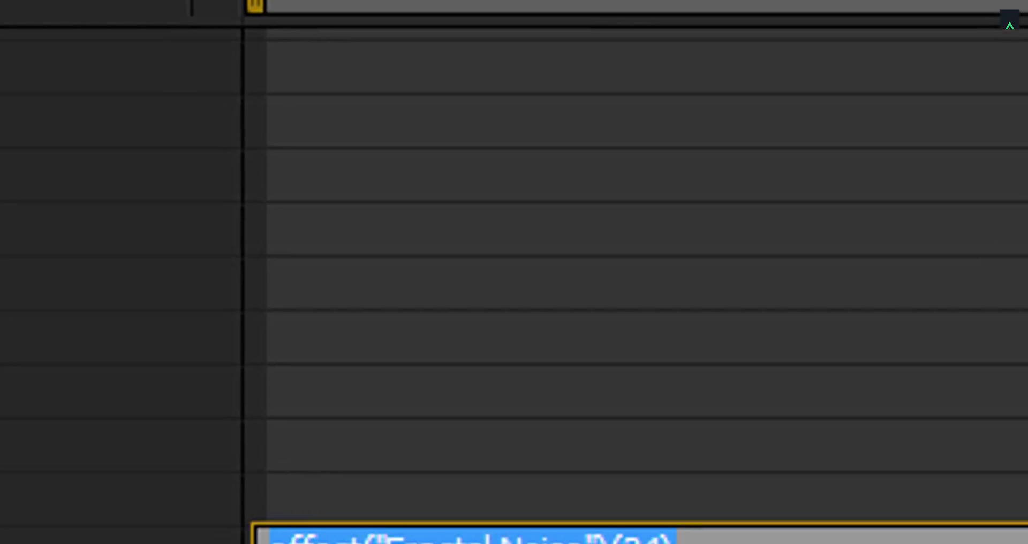
pyautogui.write('time*120')
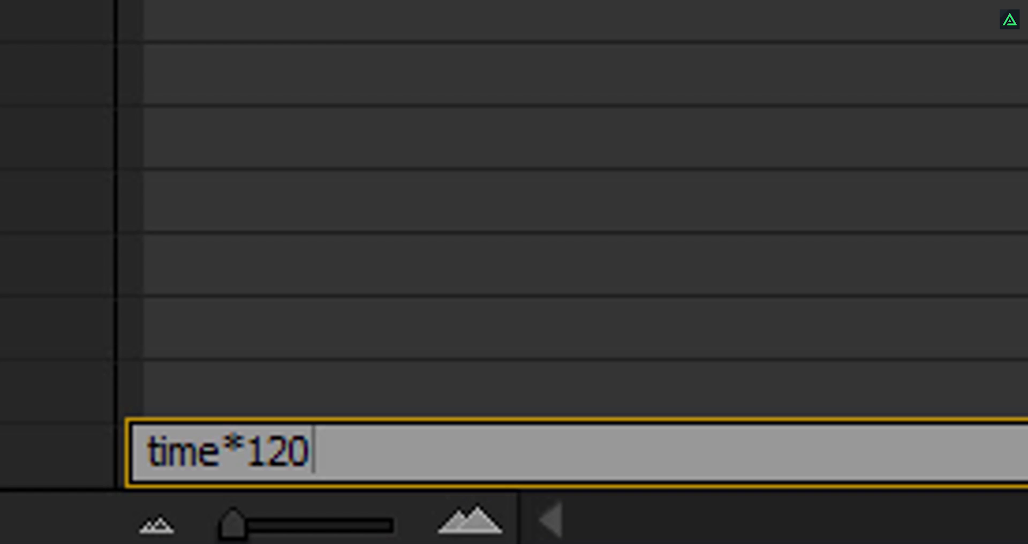
pyautogui.click(330, 74)
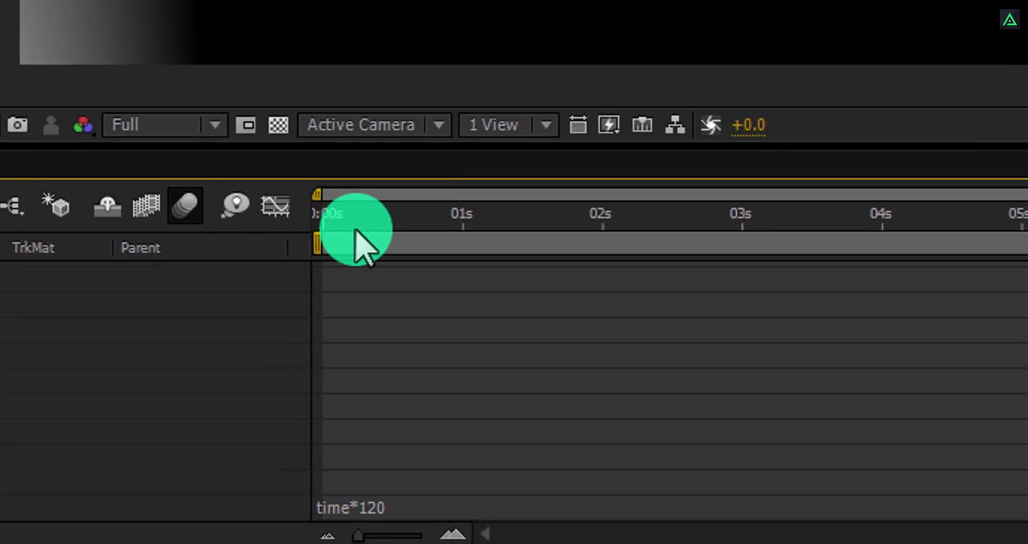
pyautogui.moveTo(386, 339); pyautogui.dragTo(801, 437)
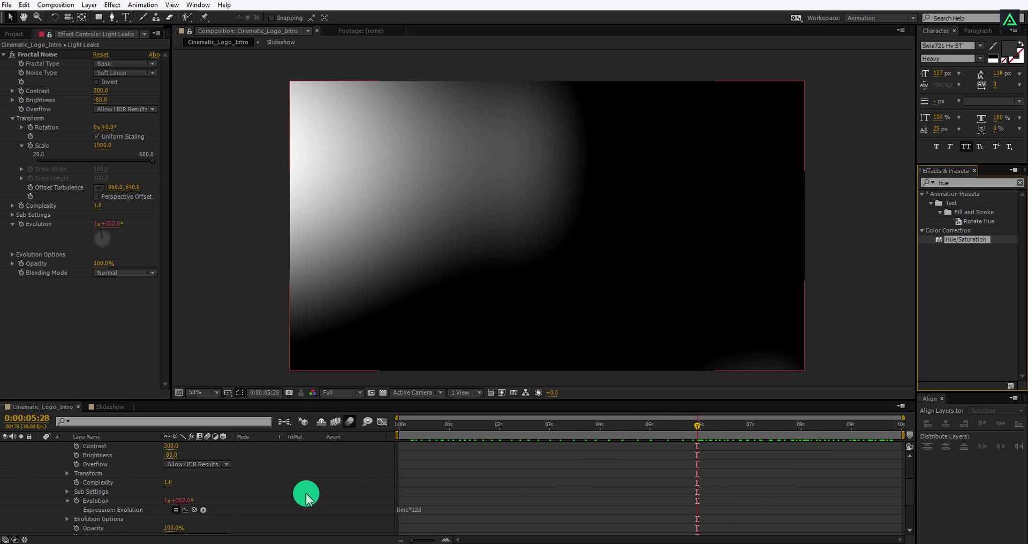
# Apply a Hue/Saturation effect to the Light Leaks layer.
pyautogui.scroll(2, 180, 473)
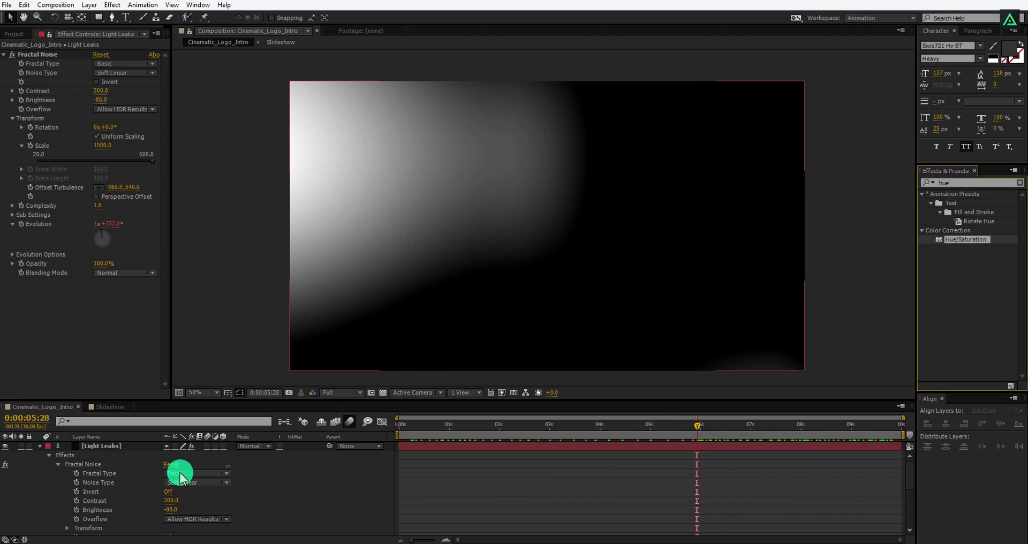
pyautogui.click(121, 448)
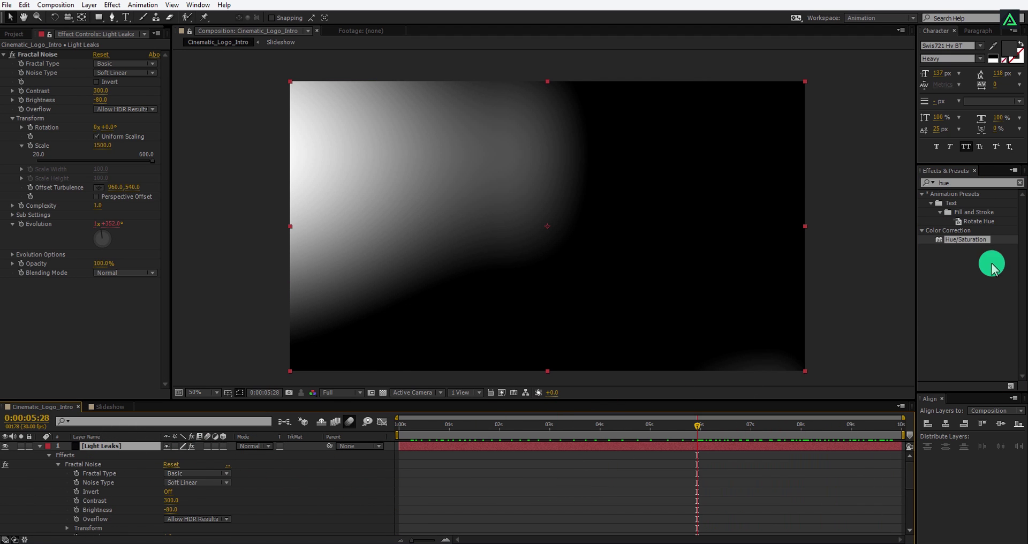
pyautogui.doubleClick(977, 240)
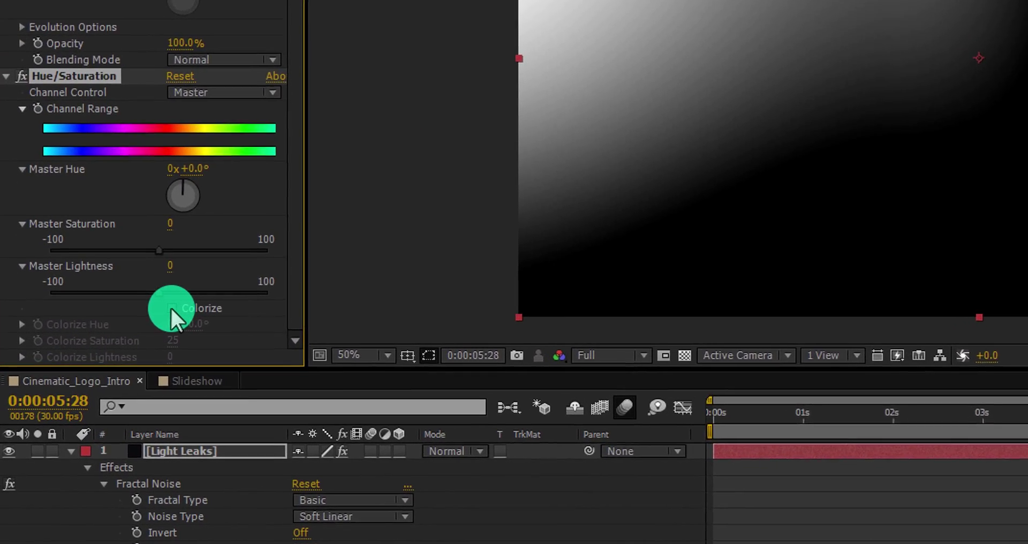
# Turn on Colorize with Saturation 100 and Lightness -30.
pyautogui.click(127, 372)
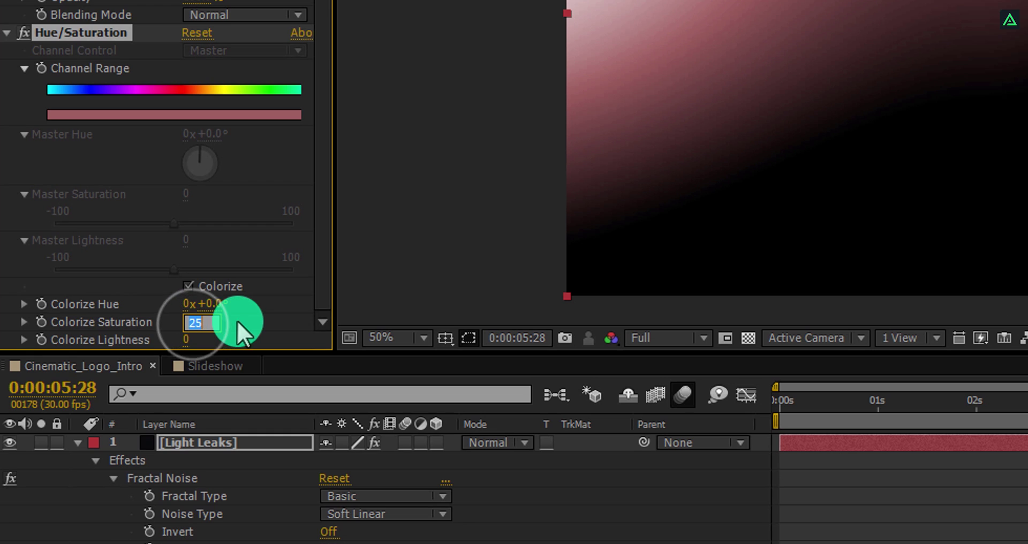
pyautogui.write('100')
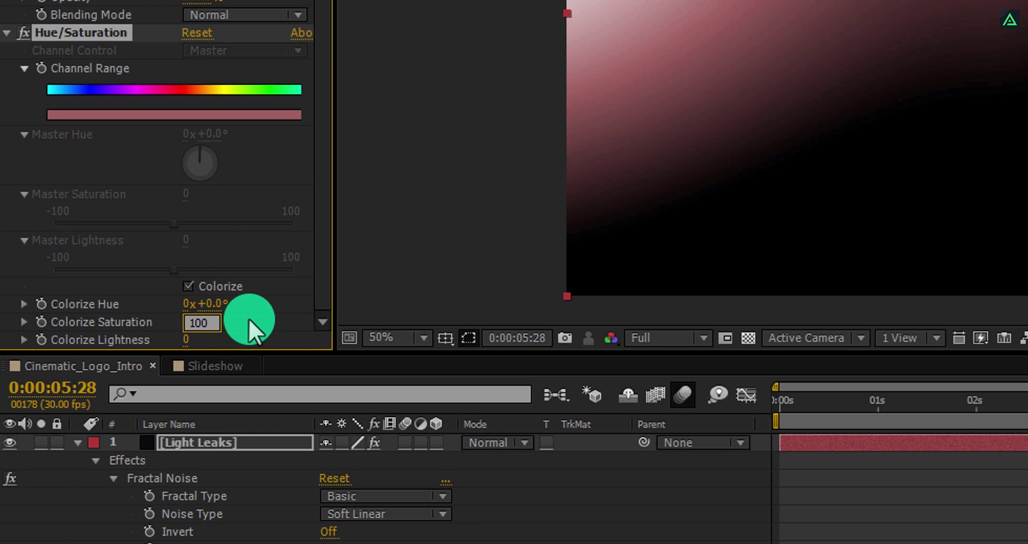
pyautogui.press('Return')
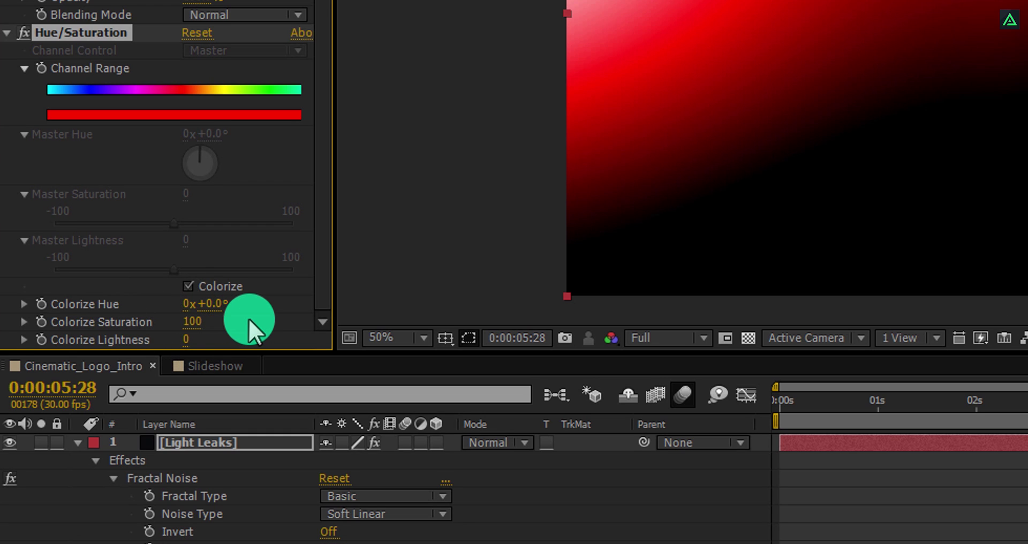
pyautogui.click(187, 341)
pyautogui.write('-')
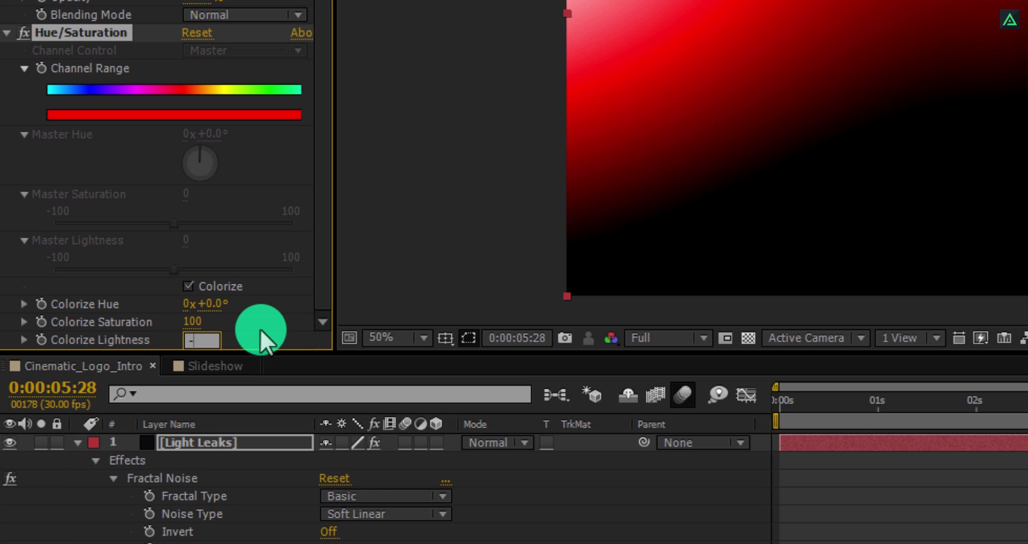
pyautogui.write('30')
pyautogui.press('Return')
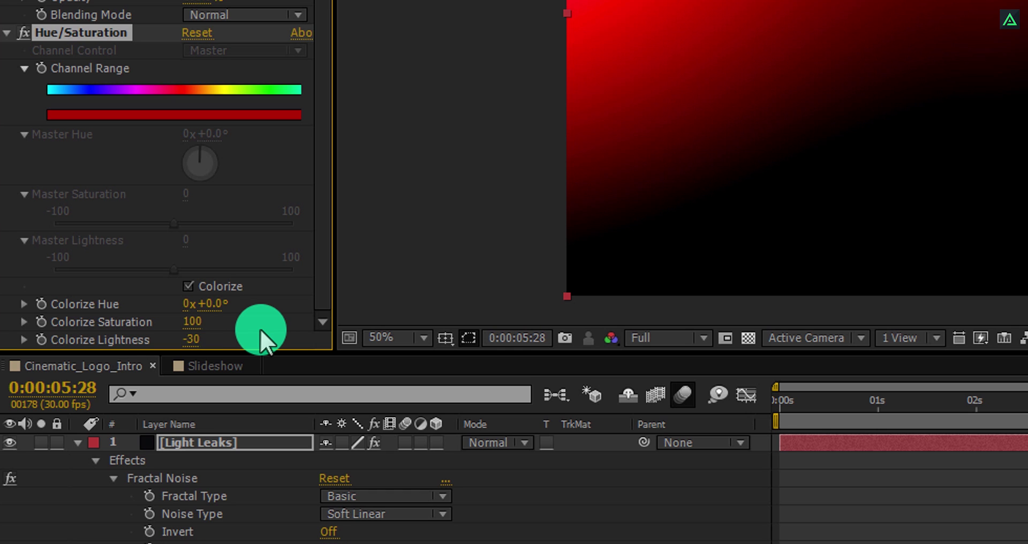
# Adjust the Colorize Hue to 15° for an orange-red tint.
pyautogui.moveTo(205, 304); pyautogui.dragTo(246, 301)
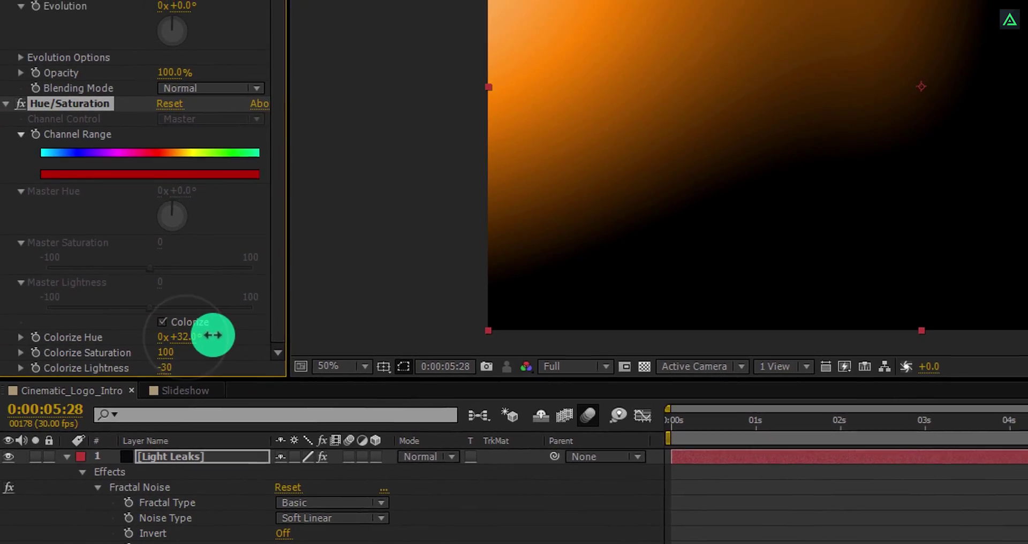
pyautogui.moveTo(212, 335)
pyautogui.mouseDown()
pyautogui.moveTo(252, 334)
pyautogui.moveTo(211, 333)
pyautogui.mouseUp()
pyautogui.moveTo(156, 388); pyautogui.dragTo(143, 390)
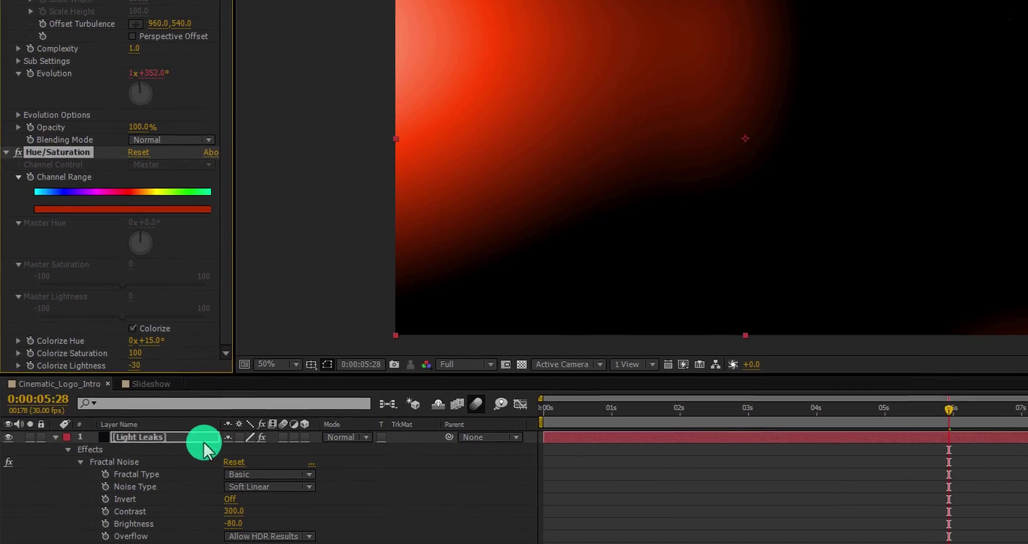
# Set the Light Leaks blending mode to Lighten and preview frames around 4 and 2 seconds.
pyautogui.click(343, 437)
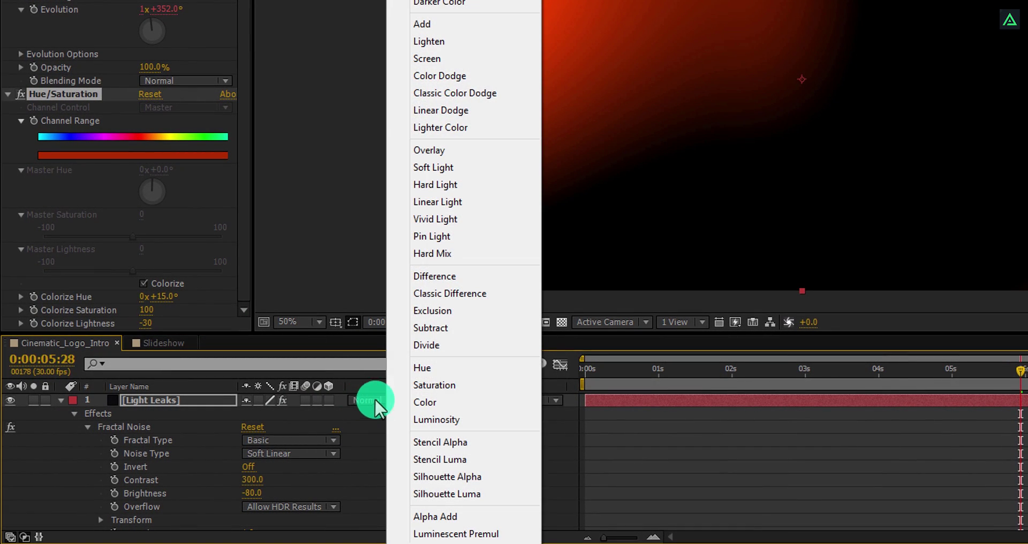
pyautogui.click(437, 42)
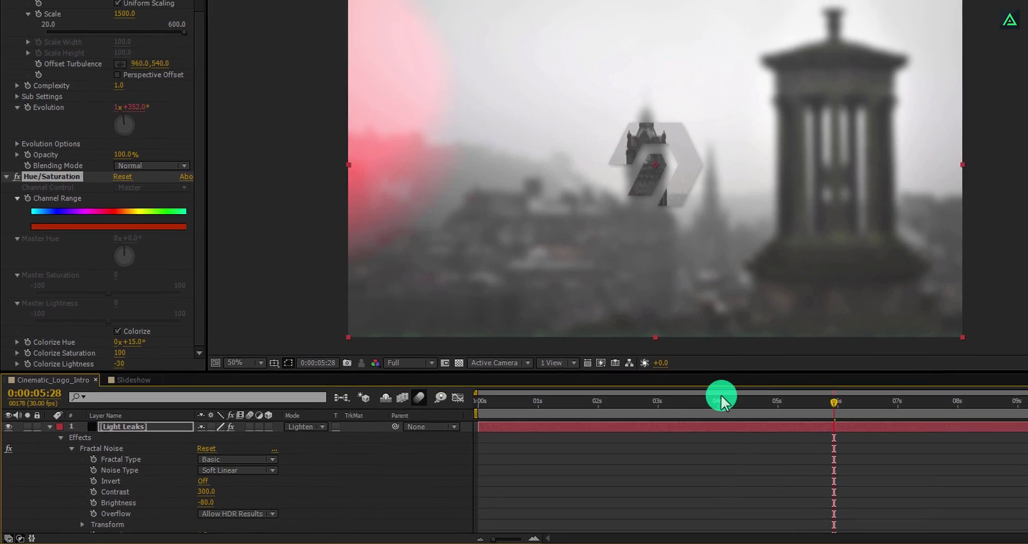
pyautogui.click(801, 382)
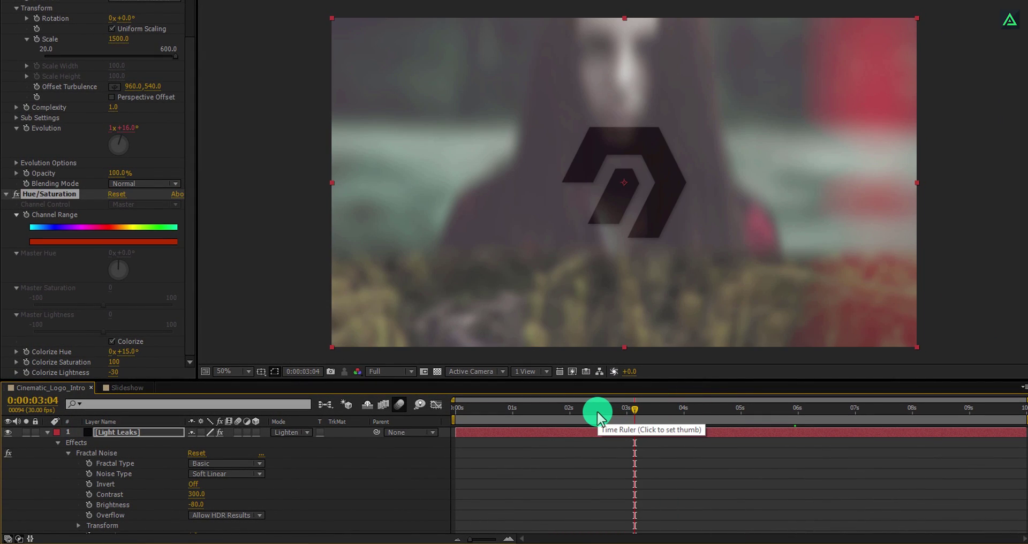
pyautogui.click(591, 410)
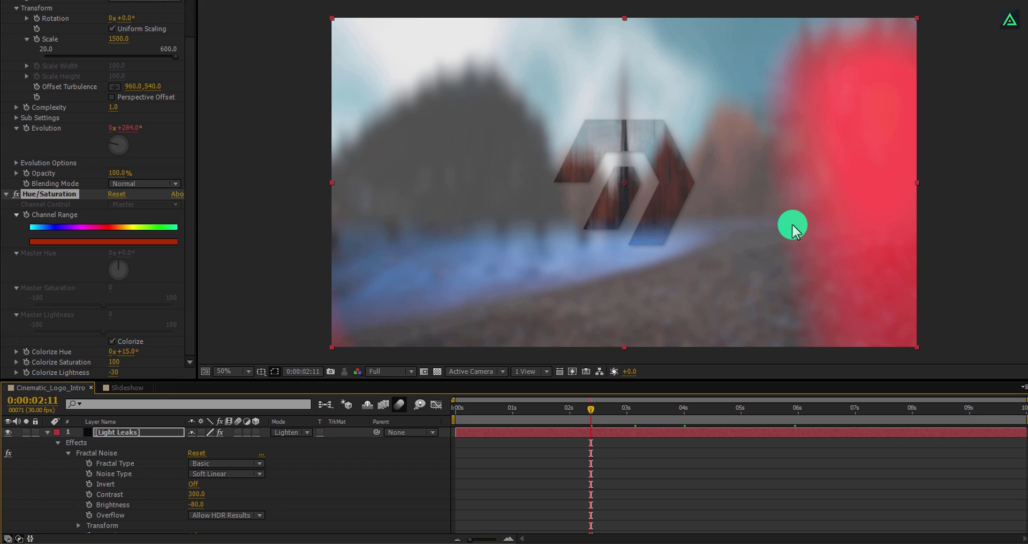
# Lower the Light Leaks layer opacity to 60%.
pyautogui.click(114, 428)
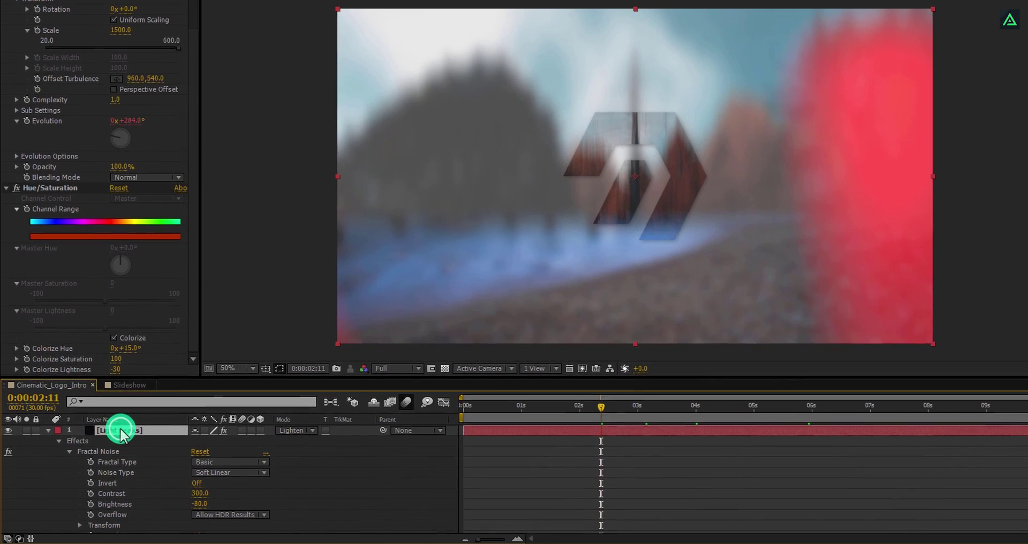
pyautogui.press('t')
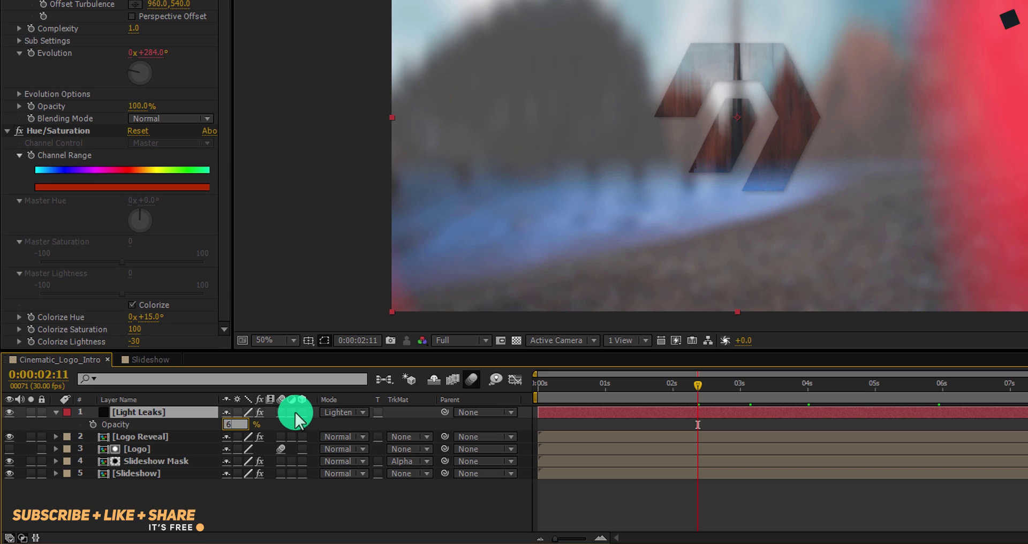
pyautogui.press('Return')
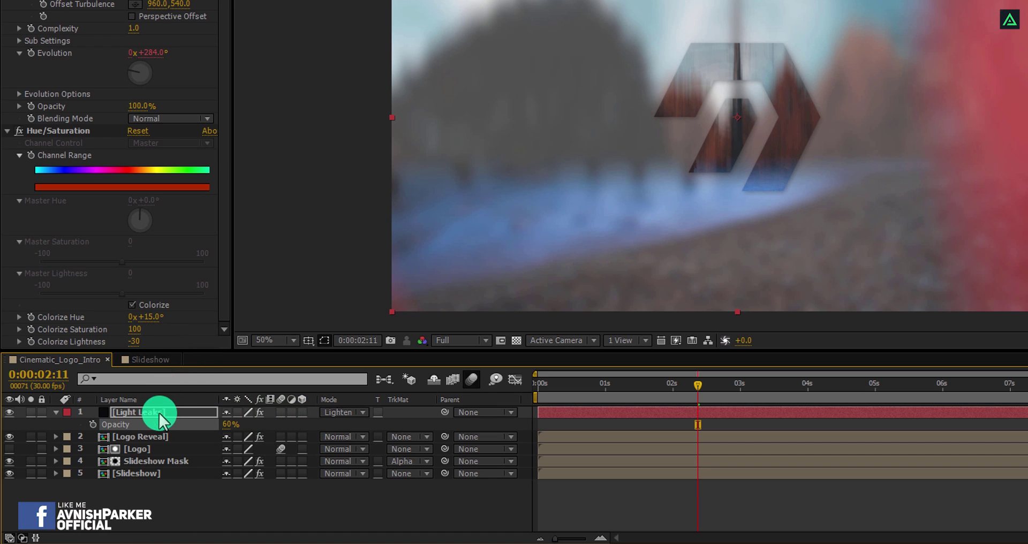
# Create a black 1920×1080 solid named Film Bar and search the effects for 'cc ja'.
pyautogui.rightClick(155, 509)
pyautogui.moveTo(207, 363)
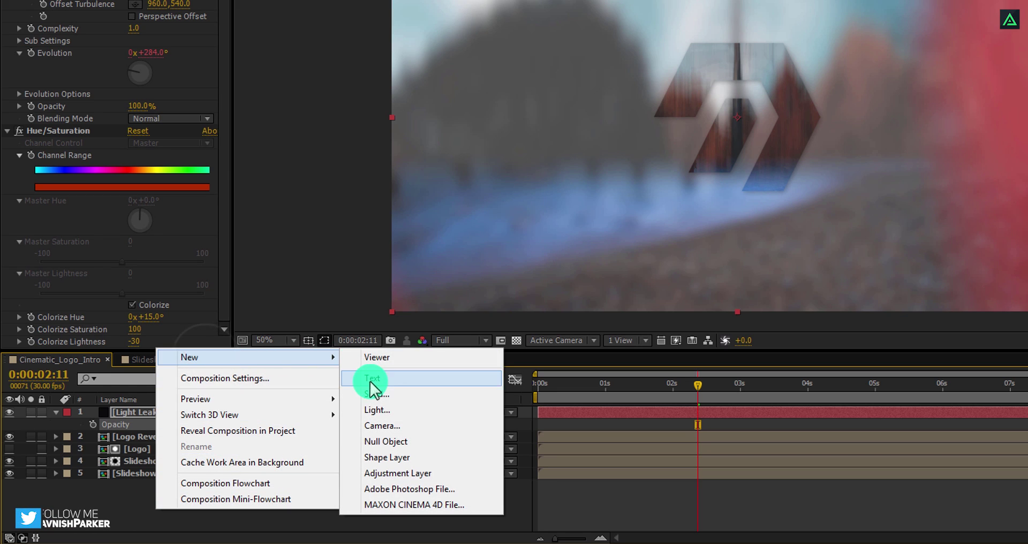
pyautogui.click(375, 394)
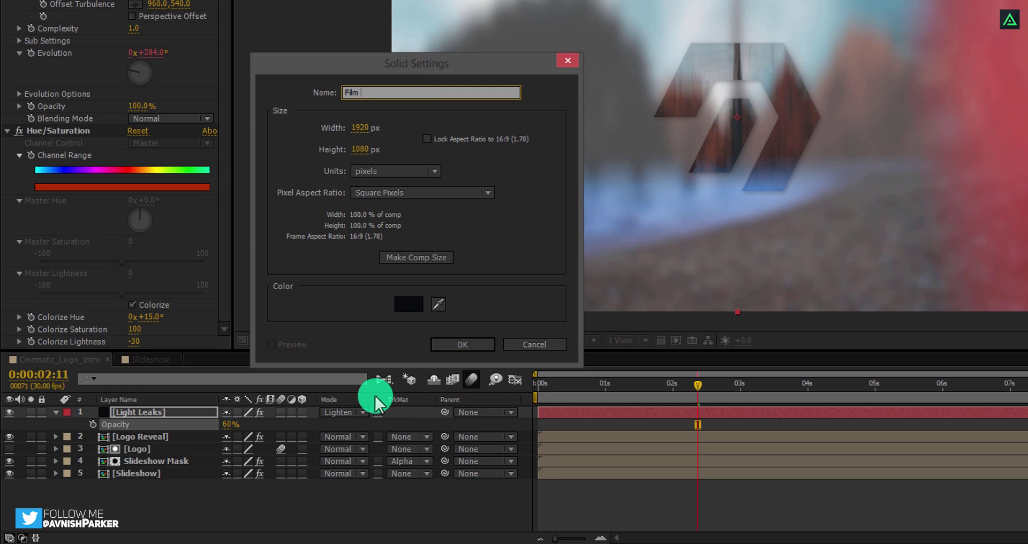
pyautogui.click(448, 344)
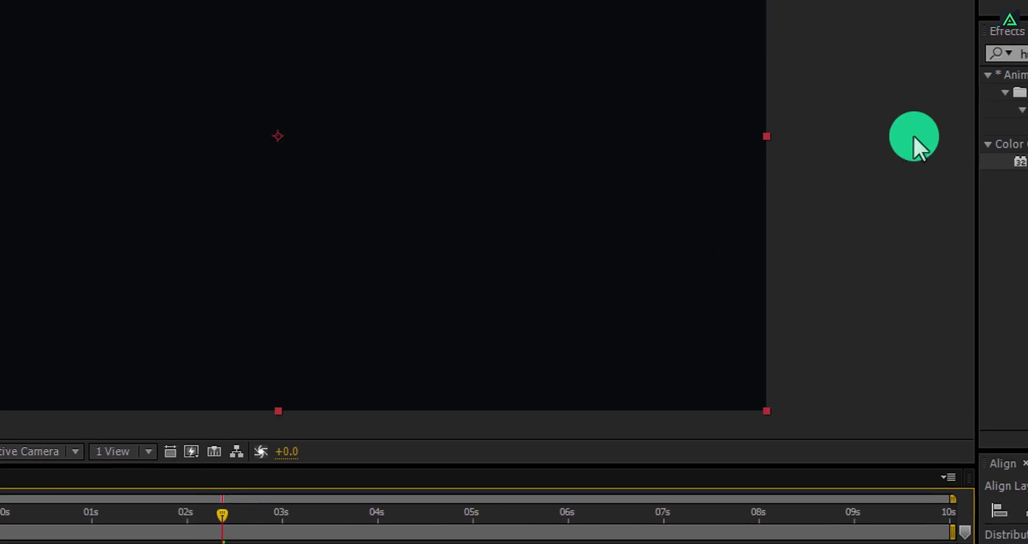
pyautogui.doubleClick(1021, 53)
pyautogui.write('cc jaw')
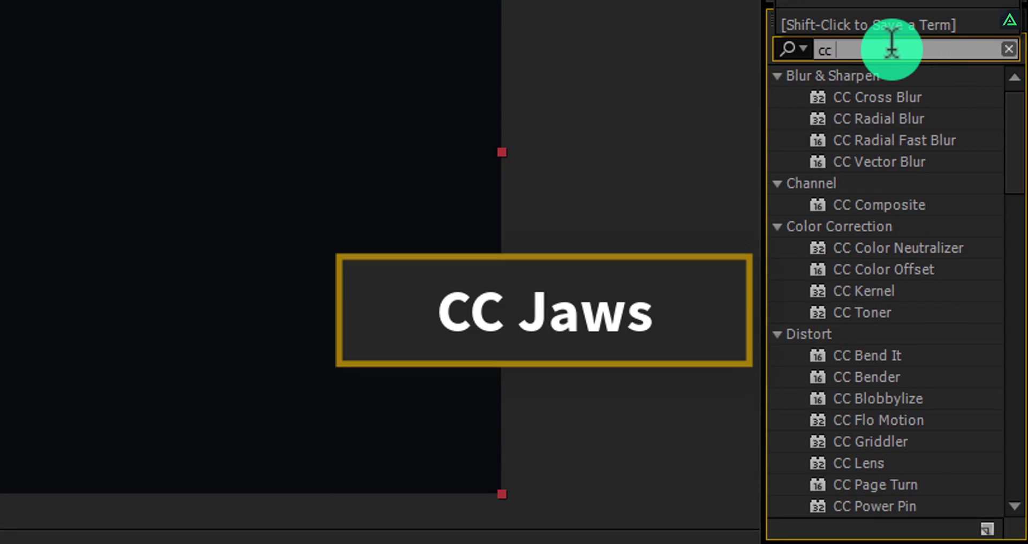